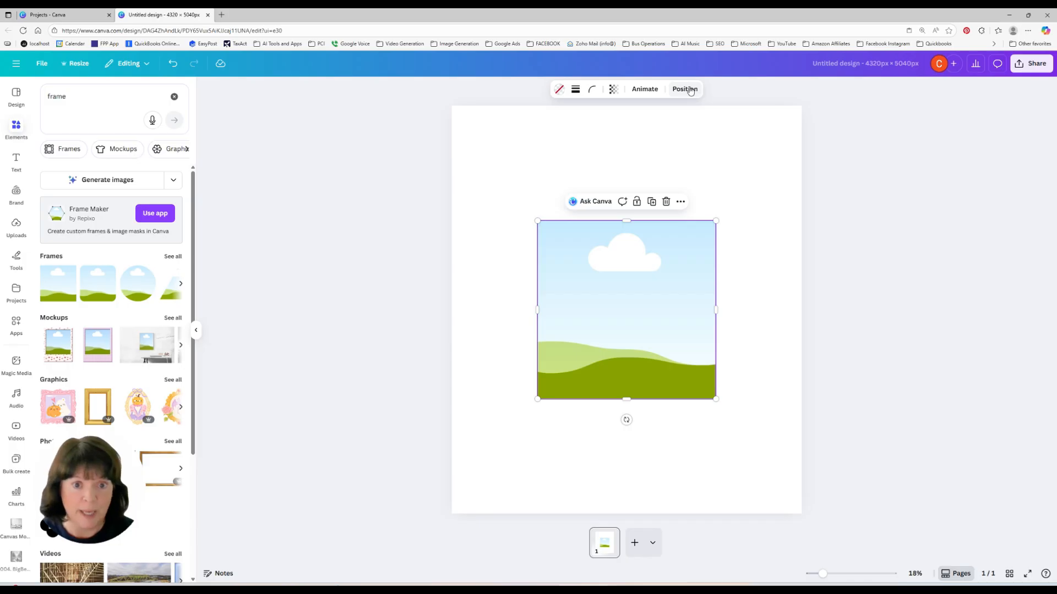
Set the selected frame's width and height to 1140 px each and lock its aspect ratio.
{"action": "left_click", "coordinate": [685, 90]}
{"action": "left_click", "coordinate": [685, 90]}
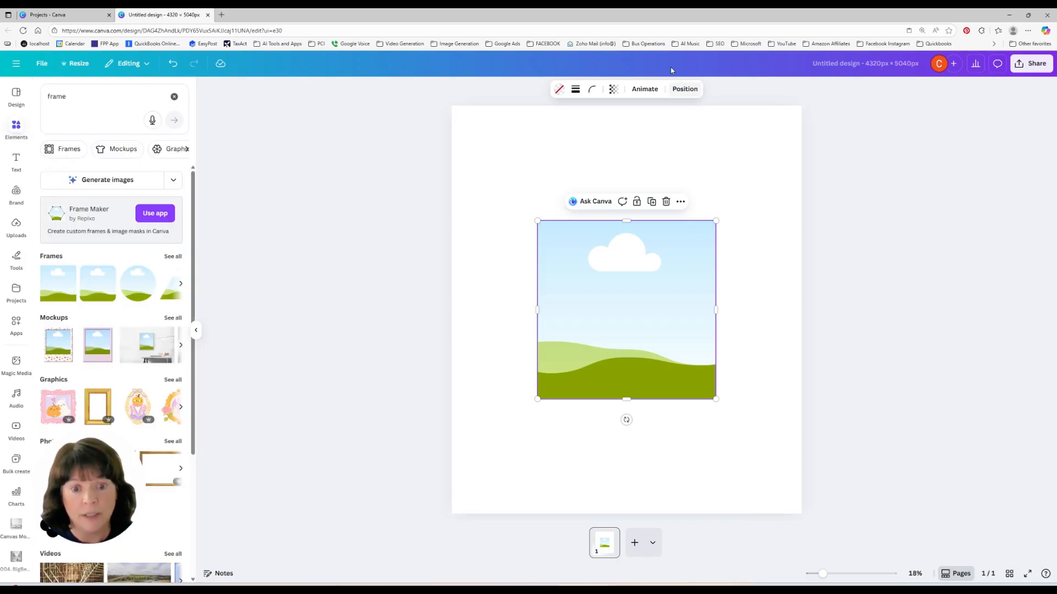
{"action": "left_click", "coordinate": [682, 90]}
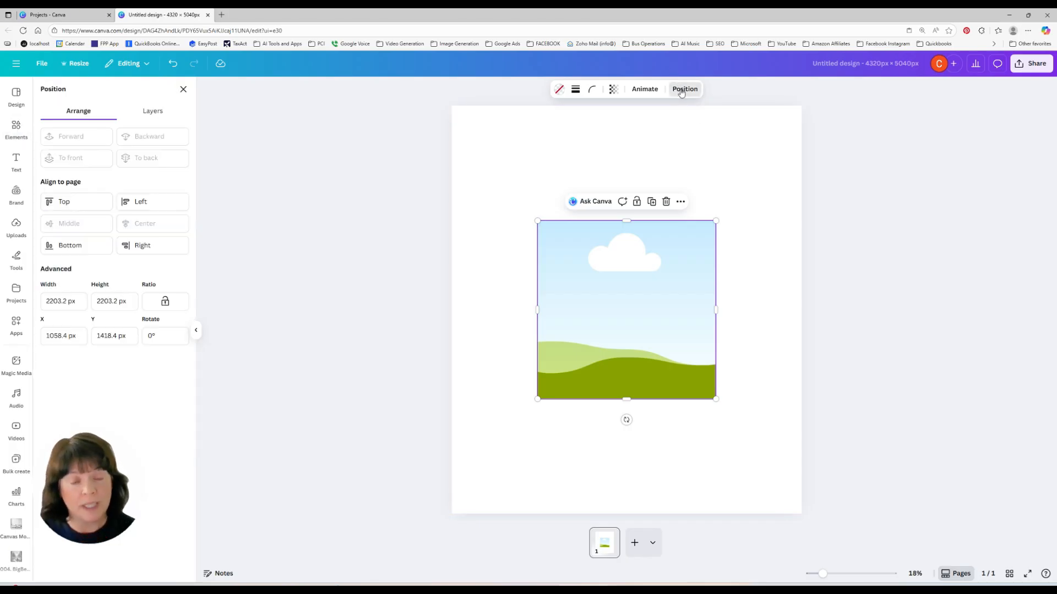
{"action": "left_click", "coordinate": [80, 301]}
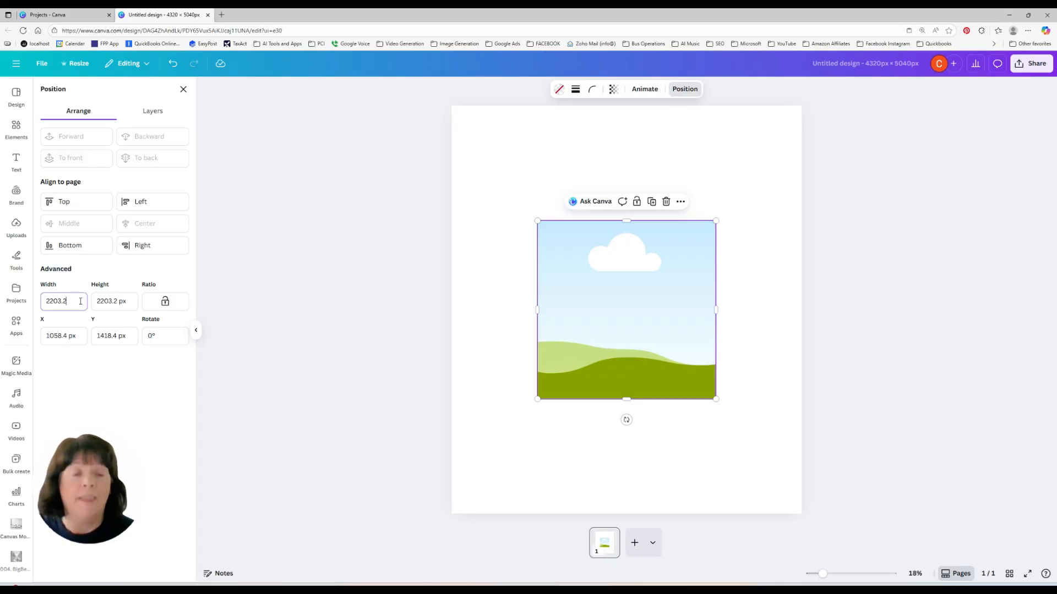
{"action": "left_click_drag", "start_coordinate": [79, 301], "coordinate": [40, 302]}
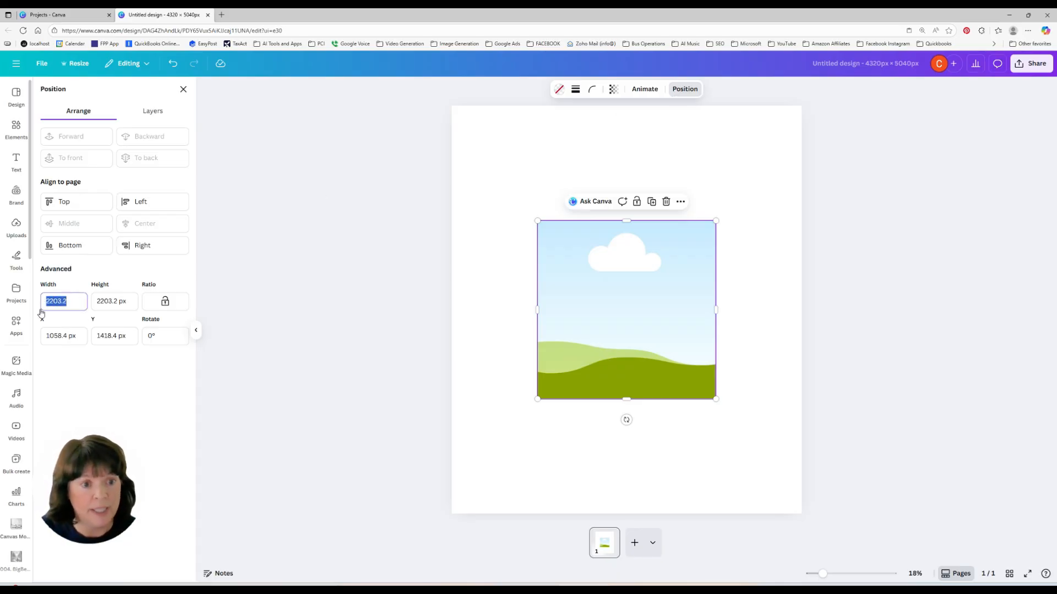
{"action": "type", "text": "1140"}
{"action": "key", "text": "Tab"}
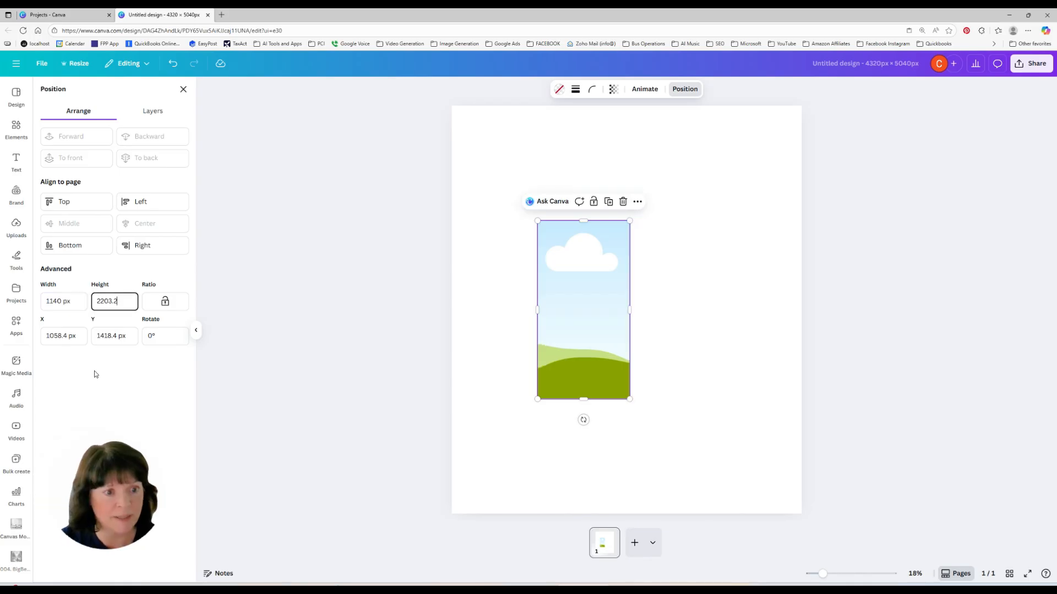
{"action": "key", "text": "ctrl+a"}
{"action": "type", "text": "1140"}
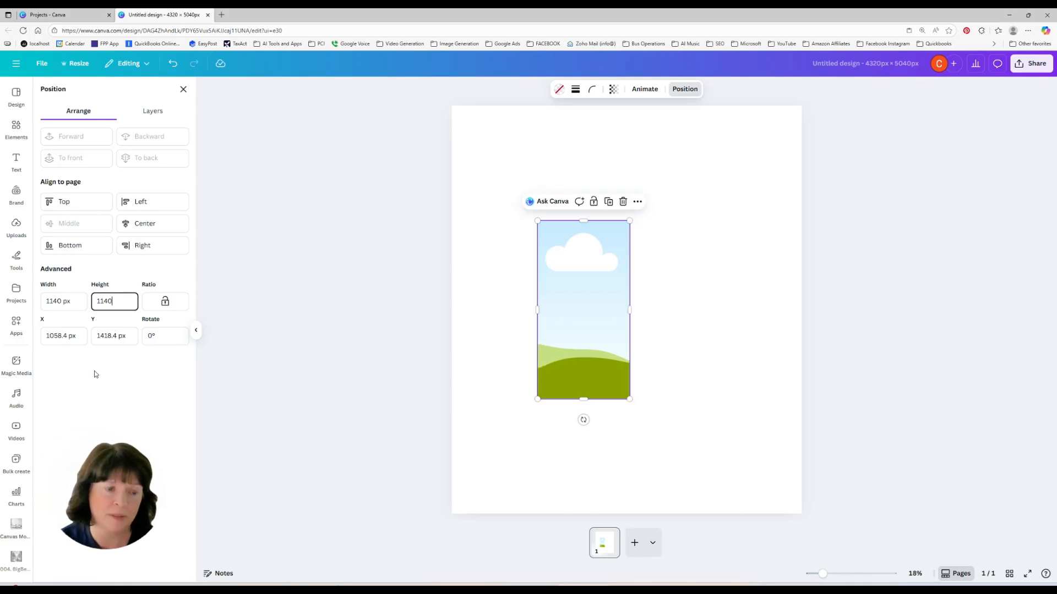
{"action": "key", "text": "Tab"}
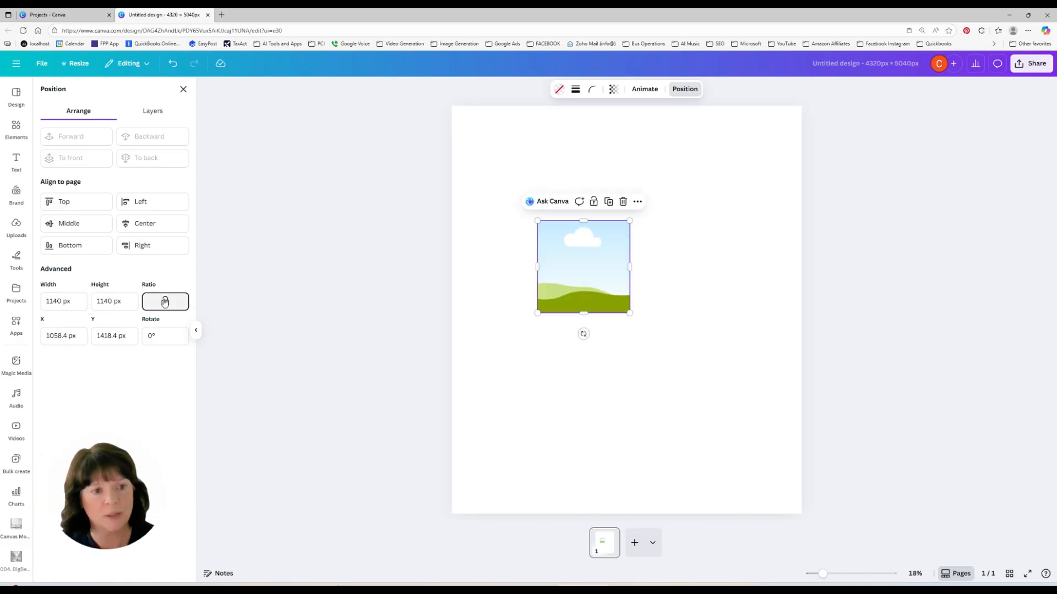
{"action": "left_click", "coordinate": [165, 302]}
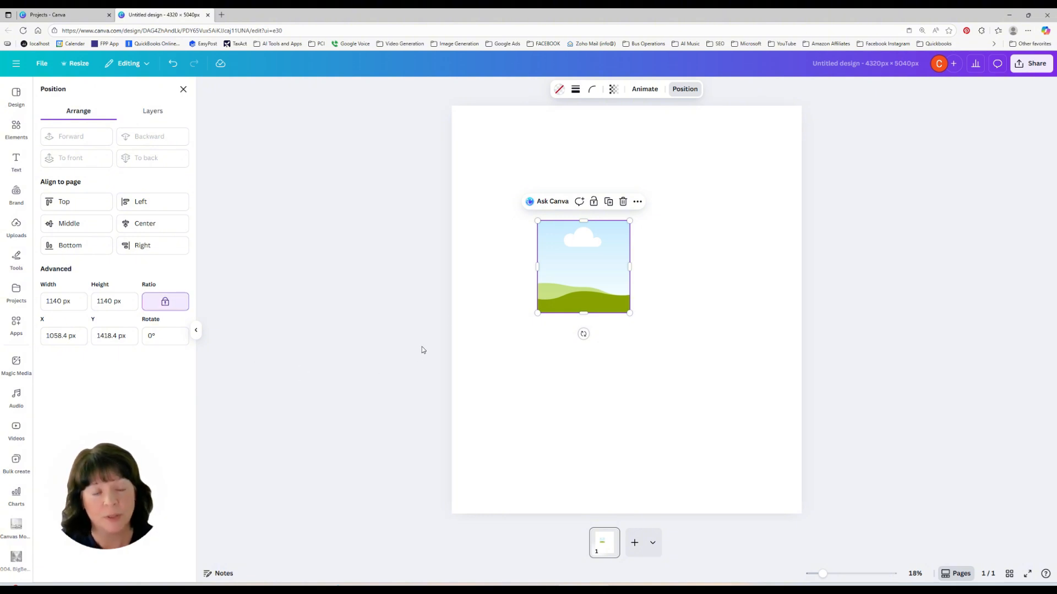
Move the frame to about X 374, Y 230 px and place a pasted copy beside it at about X 1663, Y 398 px.
{"action": "left_click_drag", "start_coordinate": [587, 269], "coordinate": [532, 173]}
{"action": "right_click", "coordinate": [533, 174]}
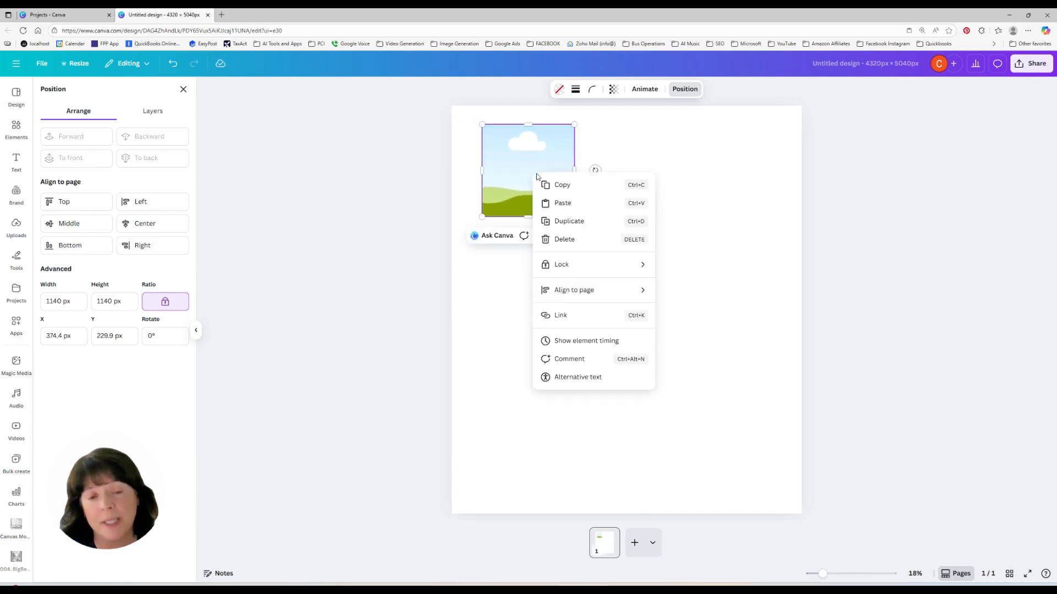
{"action": "left_click", "coordinate": [557, 187]}
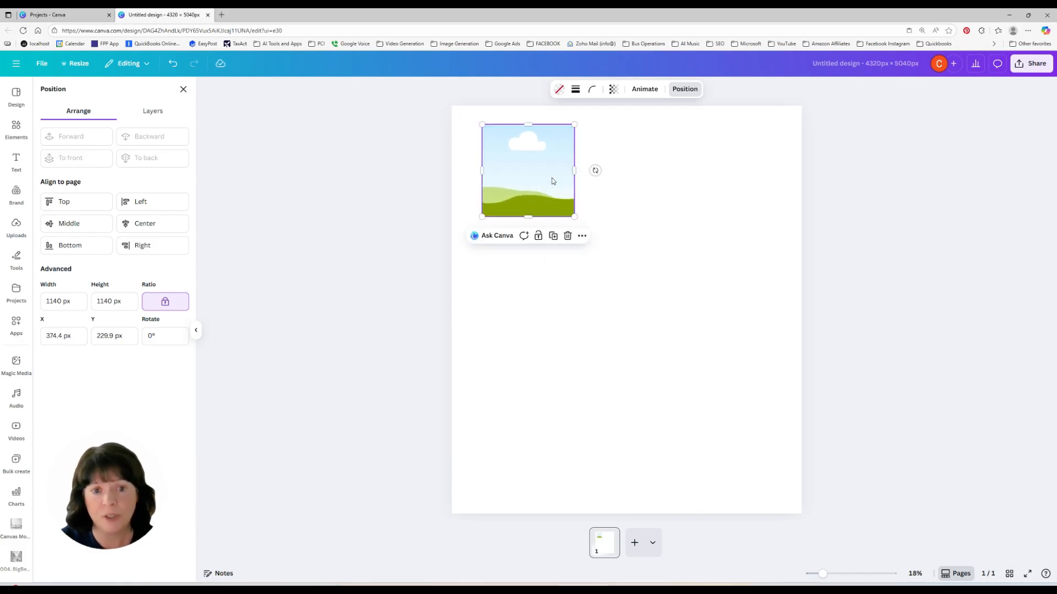
{"action": "right_click", "coordinate": [551, 177]}
{"action": "left_click", "coordinate": [580, 208]}
{"action": "left_click_drag", "start_coordinate": [564, 179], "coordinate": [631, 218]}
Paste a third frame and place it near the page's upper-right corner, at about X 2952, Y 230 px.
{"action": "right_click", "coordinate": [630, 181]}
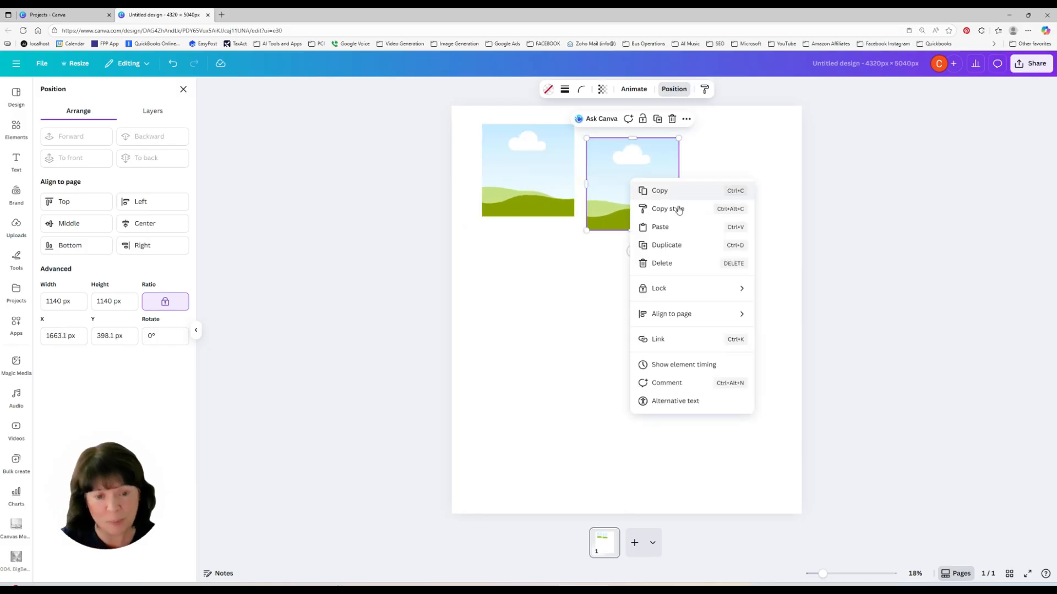
{"action": "left_click", "coordinate": [684, 232]}
{"action": "left_click_drag", "start_coordinate": [550, 171], "coordinate": [756, 175]}
{"action": "left_click", "coordinate": [748, 312]}
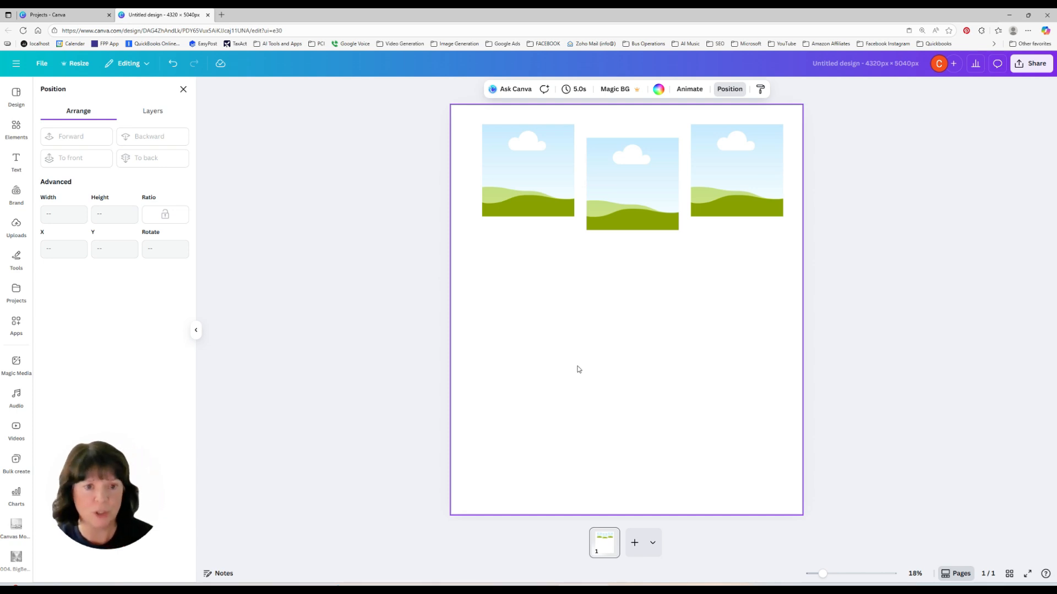
Position the first frame of the row at X 225 px and Y 96 px.
{"action": "left_click", "coordinate": [523, 181]}
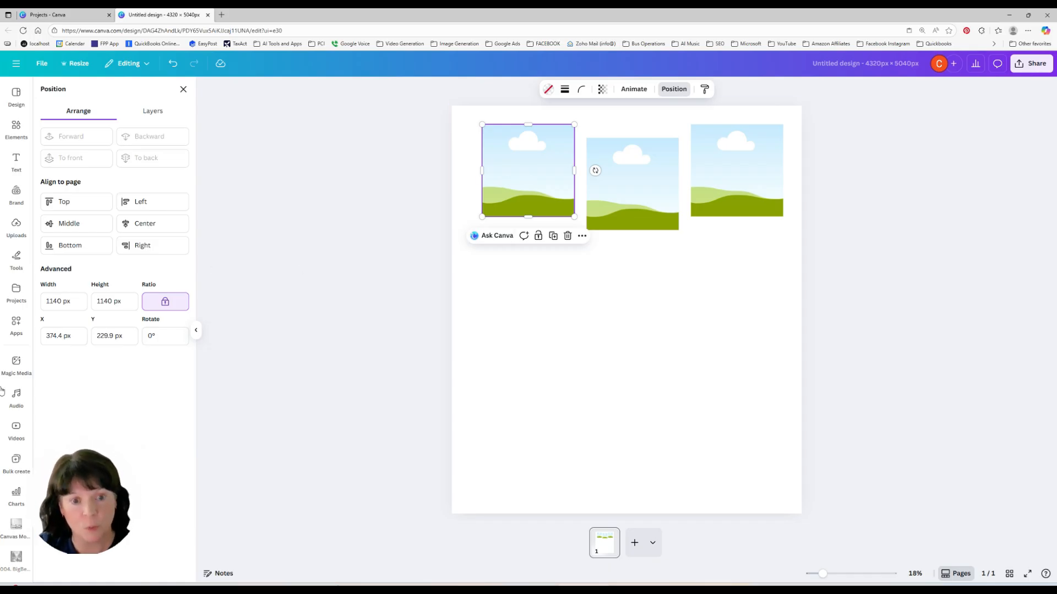
{"action": "left_click", "coordinate": [79, 337]}
{"action": "type", "text": "2"}
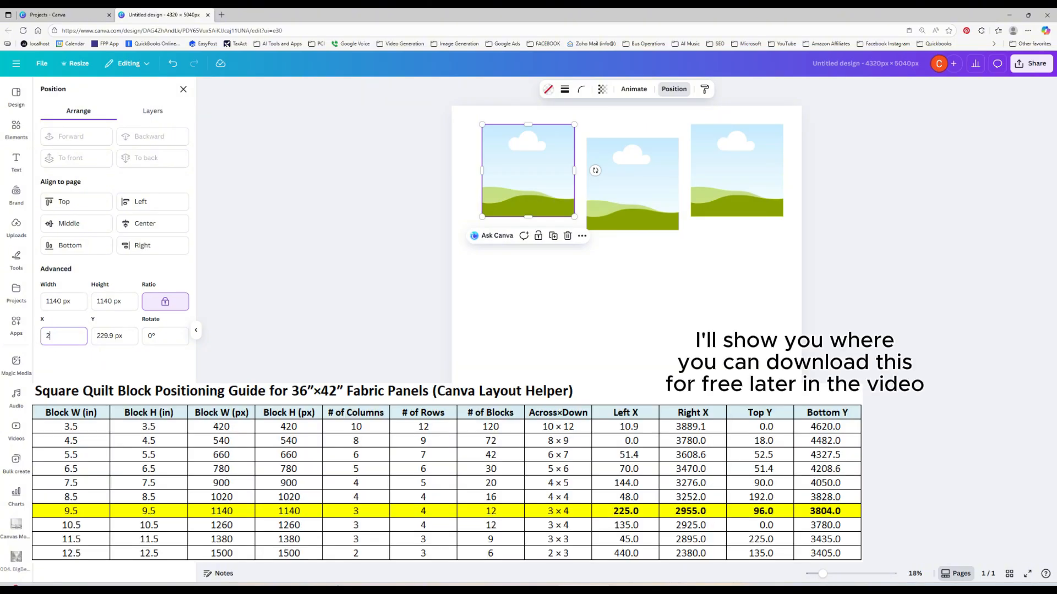
{"action": "type", "text": "25"}
{"action": "key", "text": "Tab"}
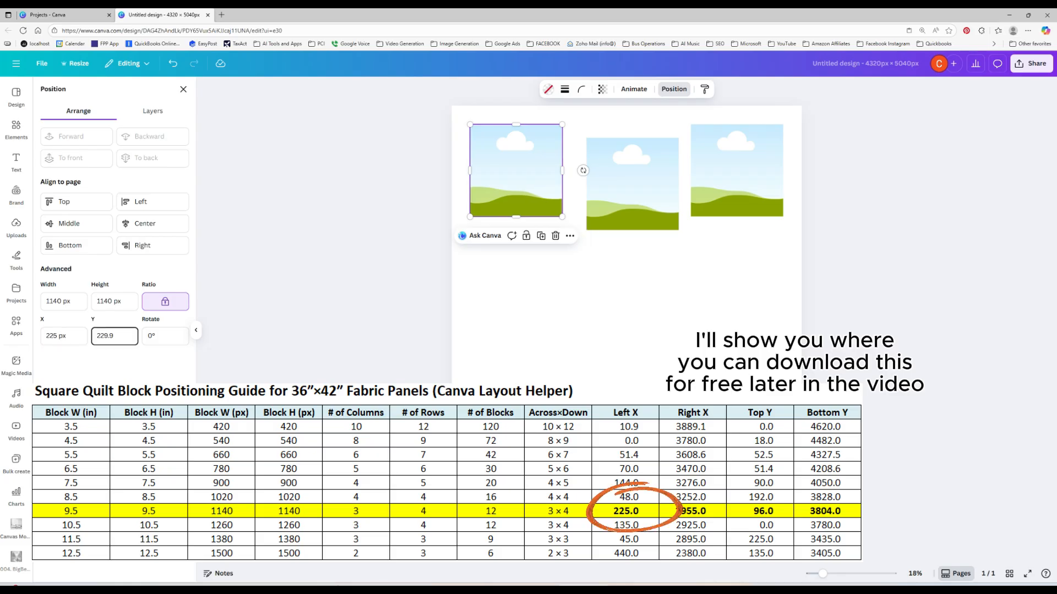
{"action": "type", "text": "96"}
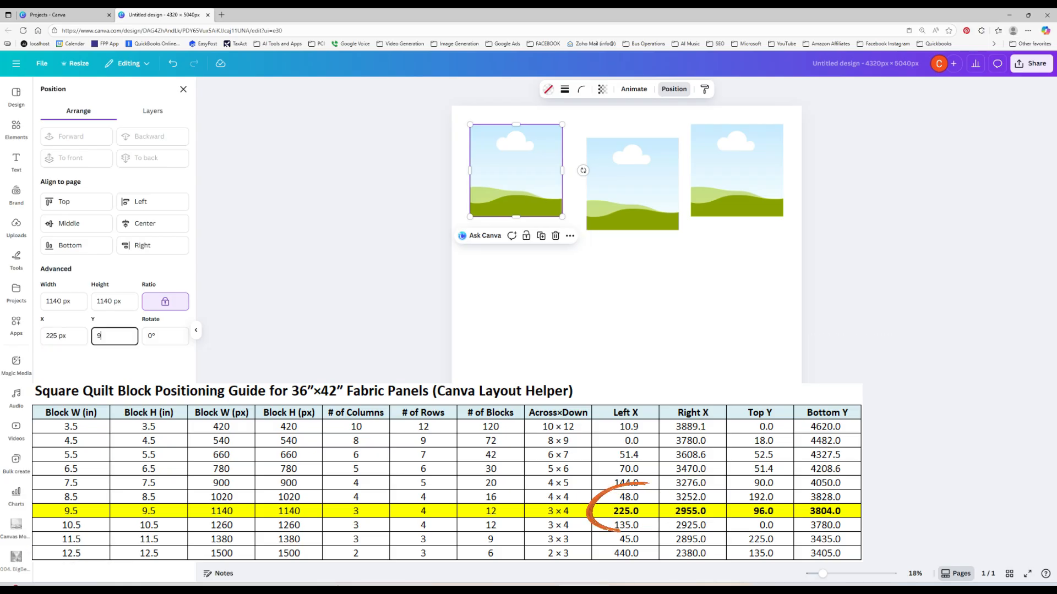
{"action": "key", "text": "Tab"}
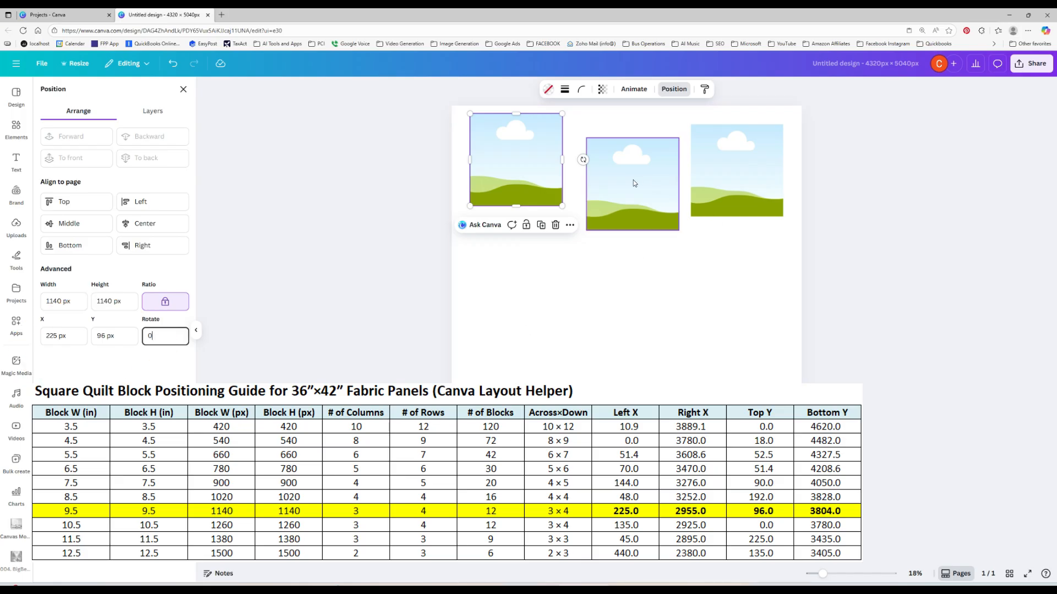
Set the middle frame's Y position to 96 px.
{"action": "left_click", "coordinate": [676, 192]}
{"action": "left_click_drag", "start_coordinate": [118, 335], "coordinate": [95, 335]}
{"action": "type", "text": "96"}
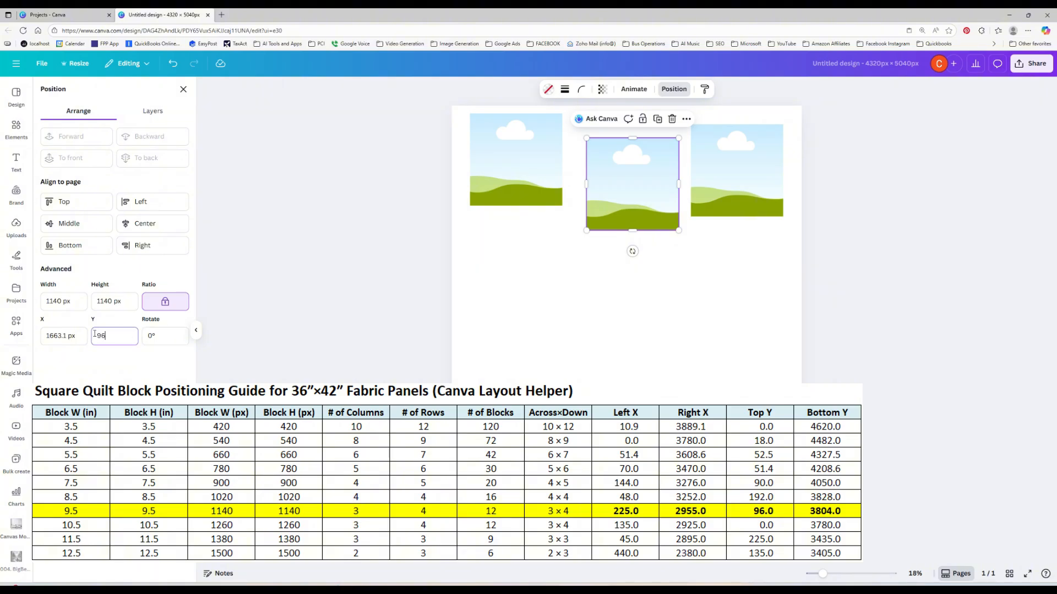
{"action": "key", "text": "Tab"}
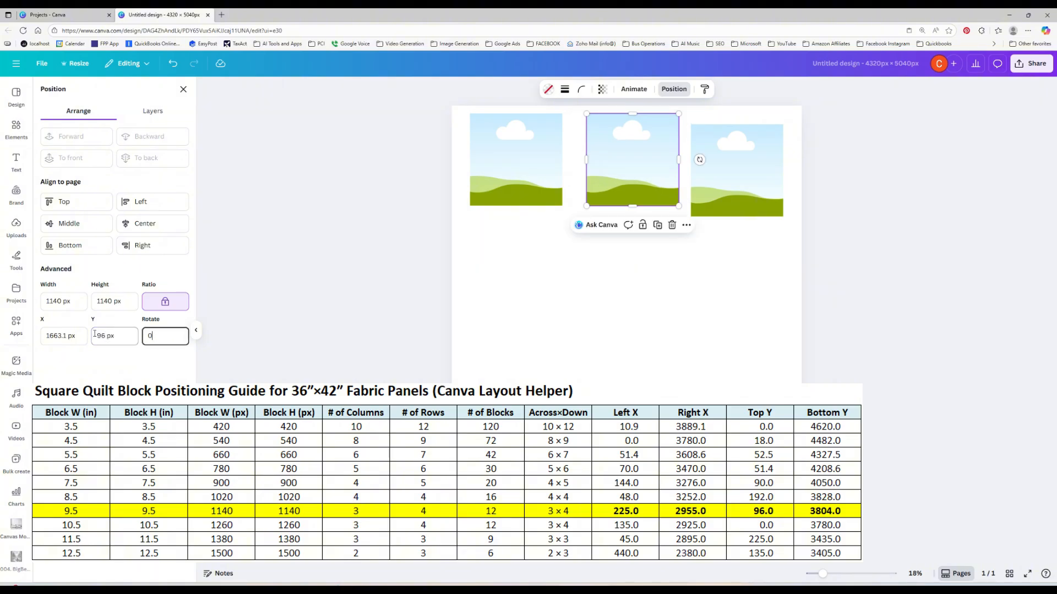
Position the third frame of the row at X 2955 px and Y 96 px.
{"action": "left_click", "coordinate": [723, 204]}
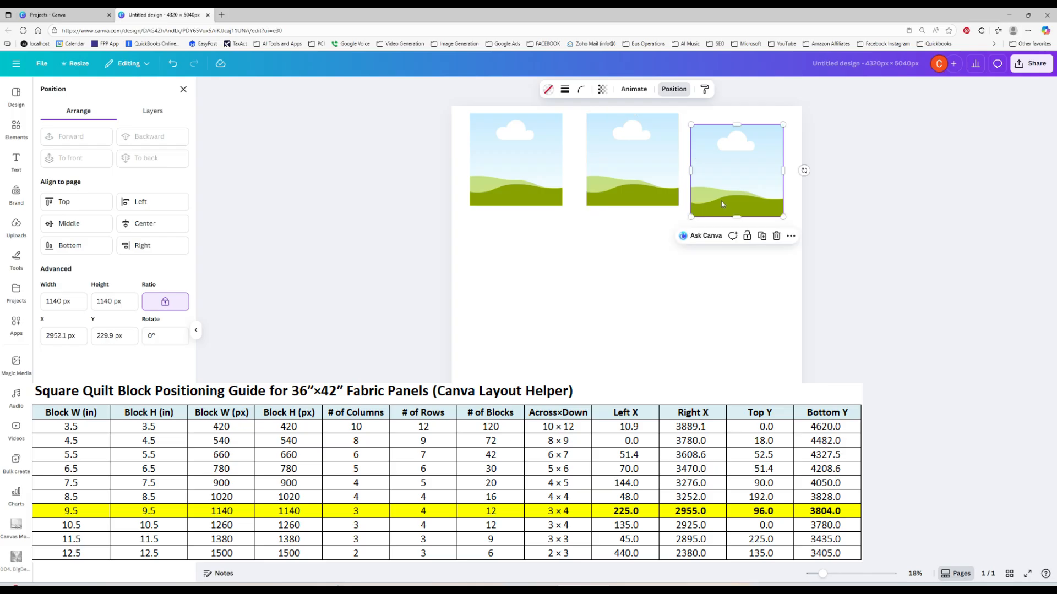
{"action": "left_click_drag", "start_coordinate": [84, 336], "coordinate": [42, 335]}
{"action": "type", "text": "2955"}
{"action": "key", "text": "Tab"}
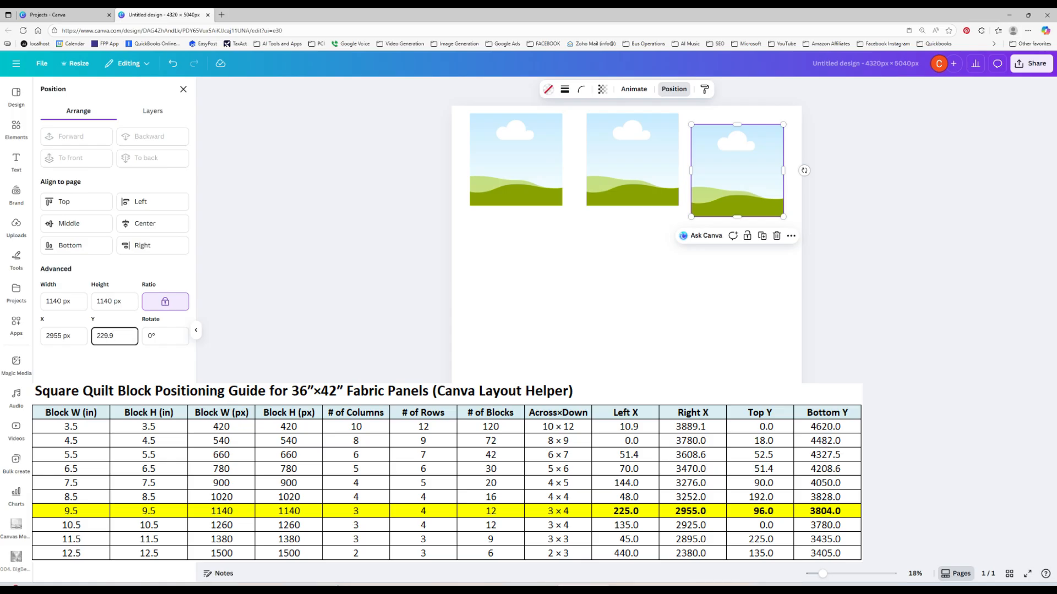
{"action": "key", "text": "ctrl+a"}
{"action": "type", "text": "9"}
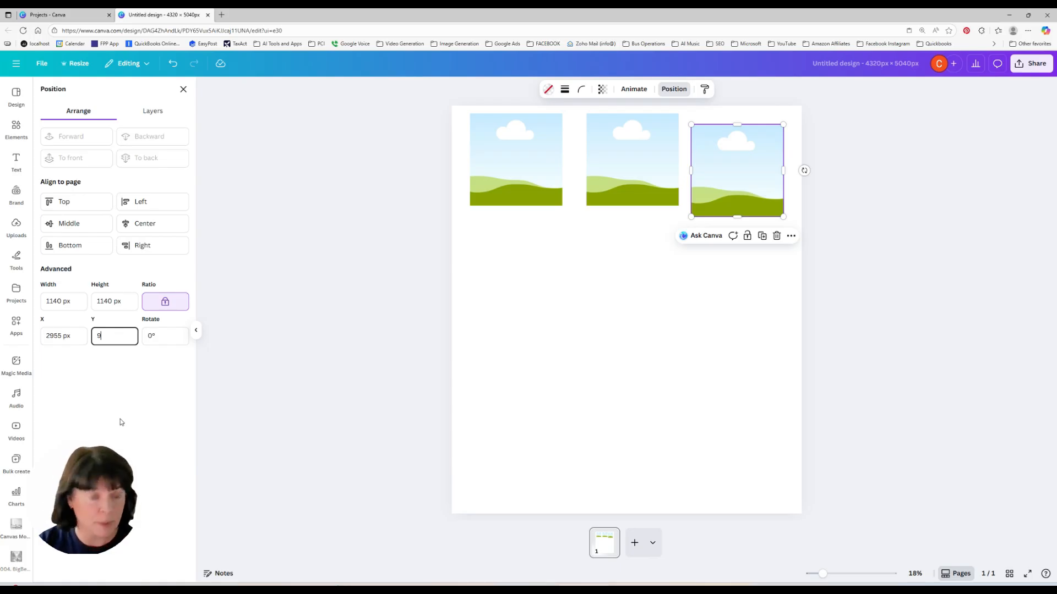
{"action": "type", "text": "6"}
{"action": "key", "text": "Tab"}
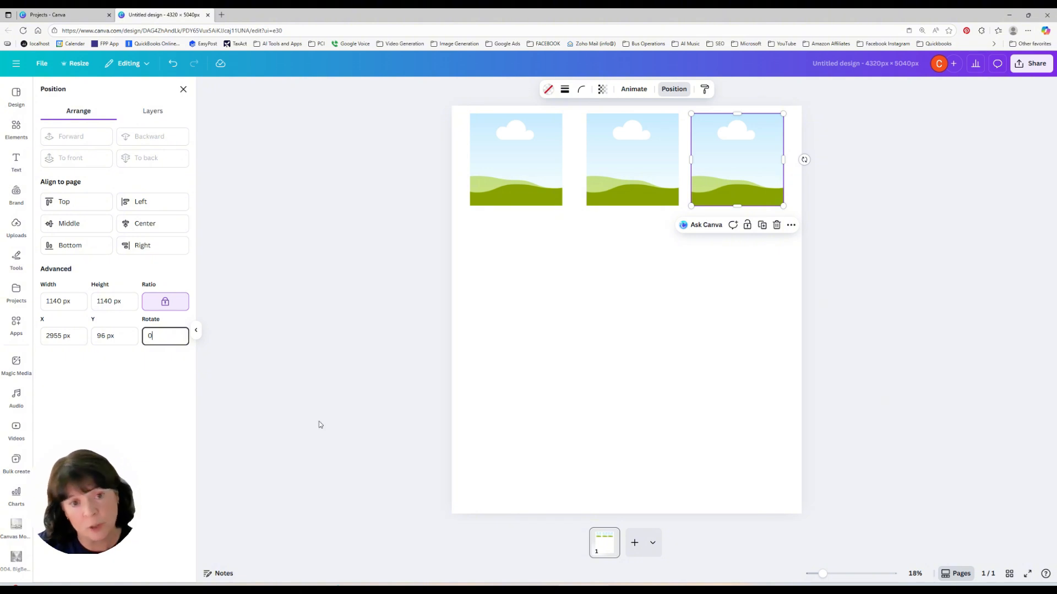
Space the three frames in the row evenly with the Tidy up option.
{"action": "left_click", "coordinate": [612, 185]}
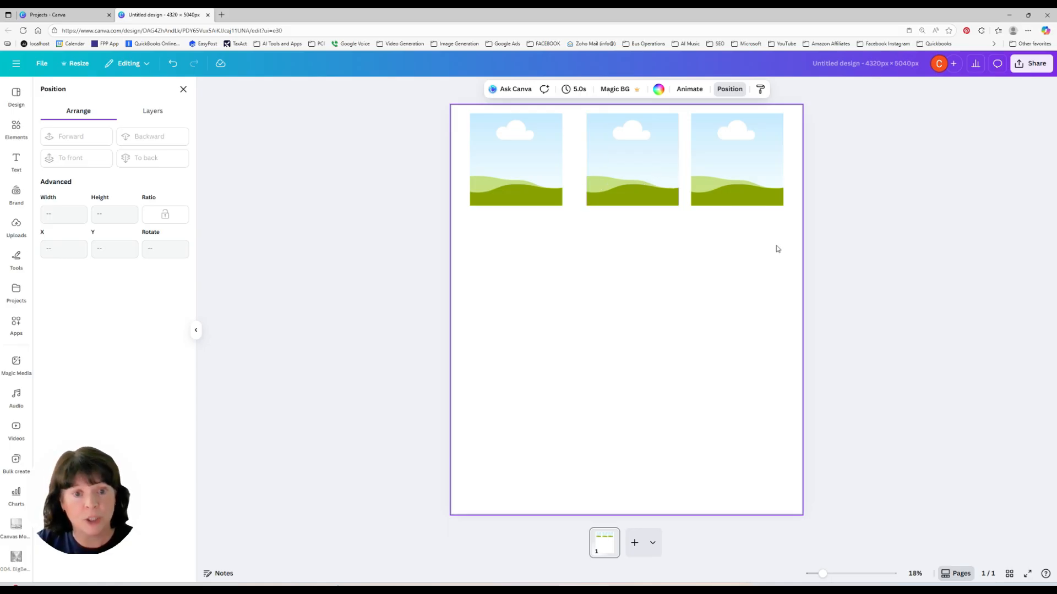
{"action": "left_click_drag", "start_coordinate": [763, 242], "coordinate": [537, 174]}
{"action": "right_click", "coordinate": [654, 162]}
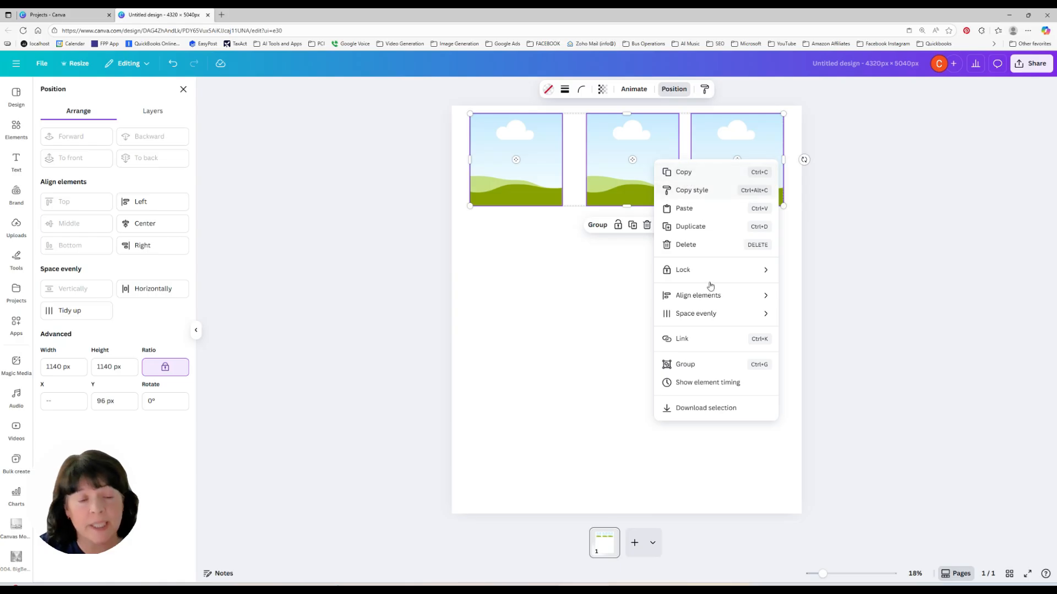
{"action": "mouse_move", "coordinate": [710, 314]}
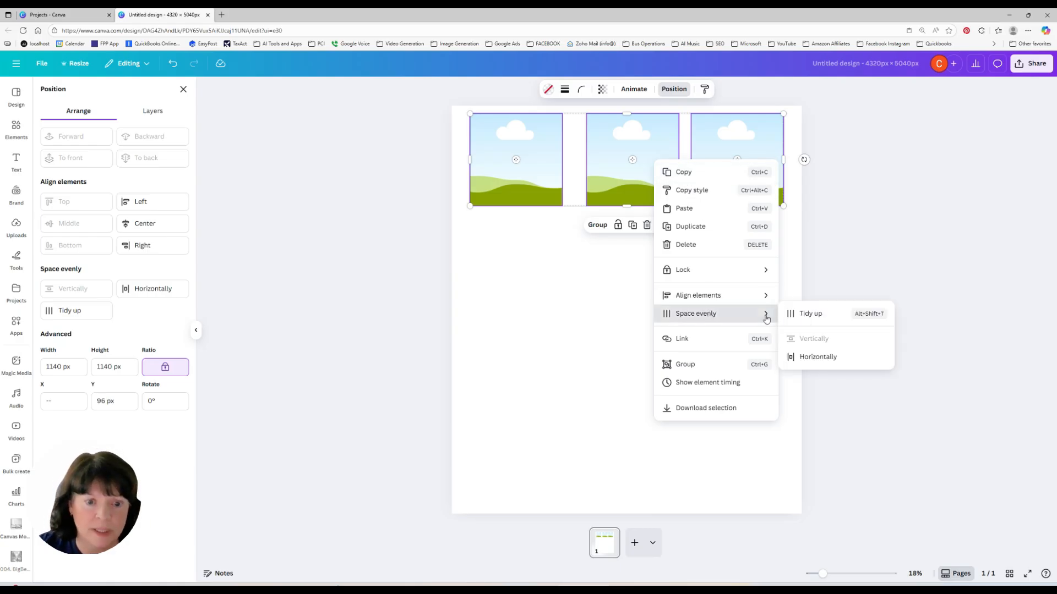
{"action": "left_click", "coordinate": [818, 318]}
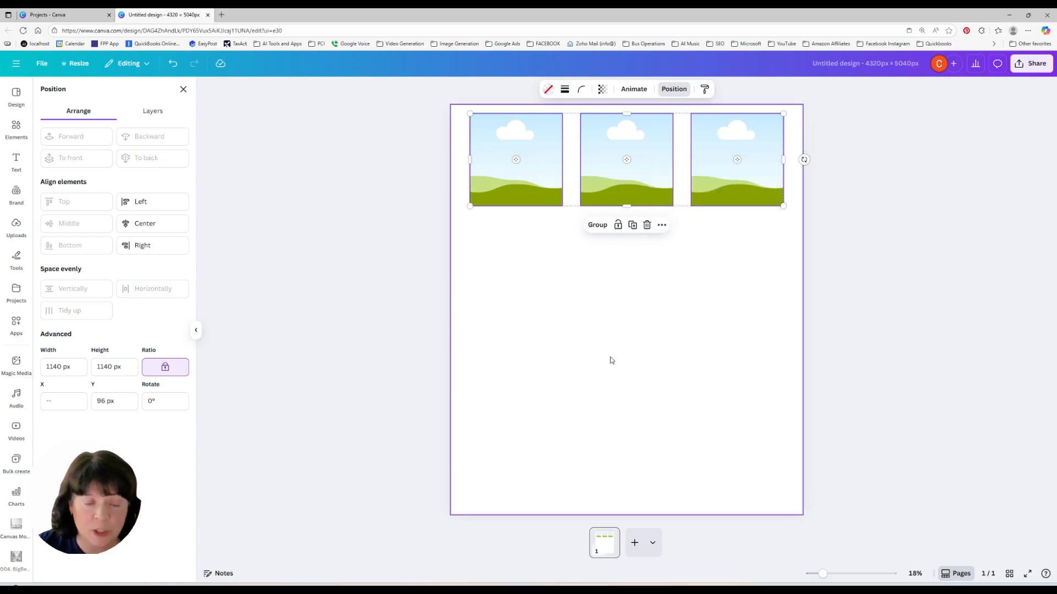
{"action": "left_click", "coordinate": [611, 357]}
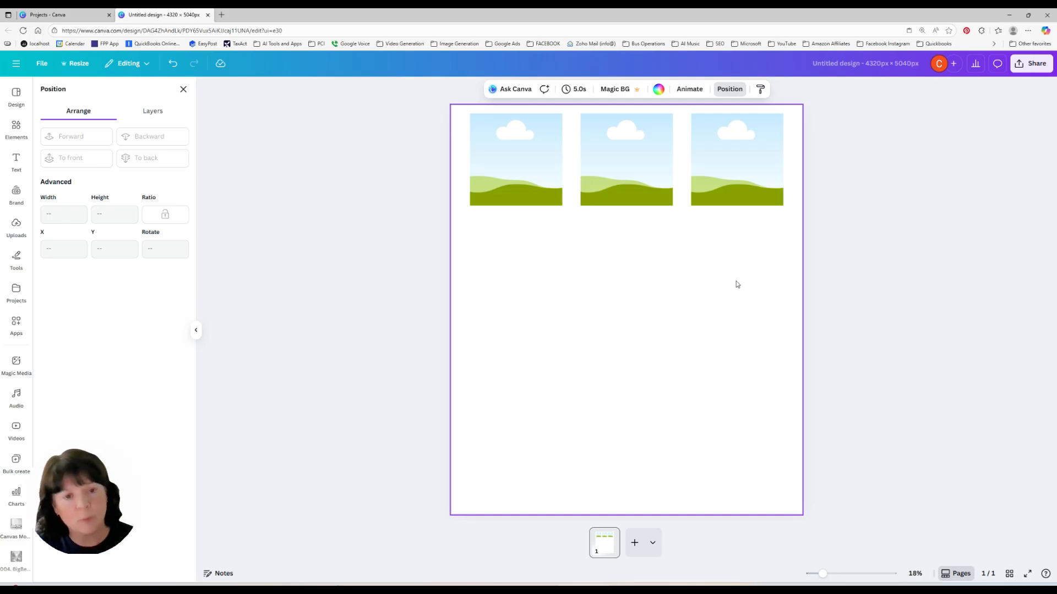
Copy the top row of three frames and place three pasted copies below, at Y about 1317 px, about 2584 px and near the page's bottom edge.
{"action": "left_click_drag", "start_coordinate": [764, 230], "coordinate": [532, 175]}
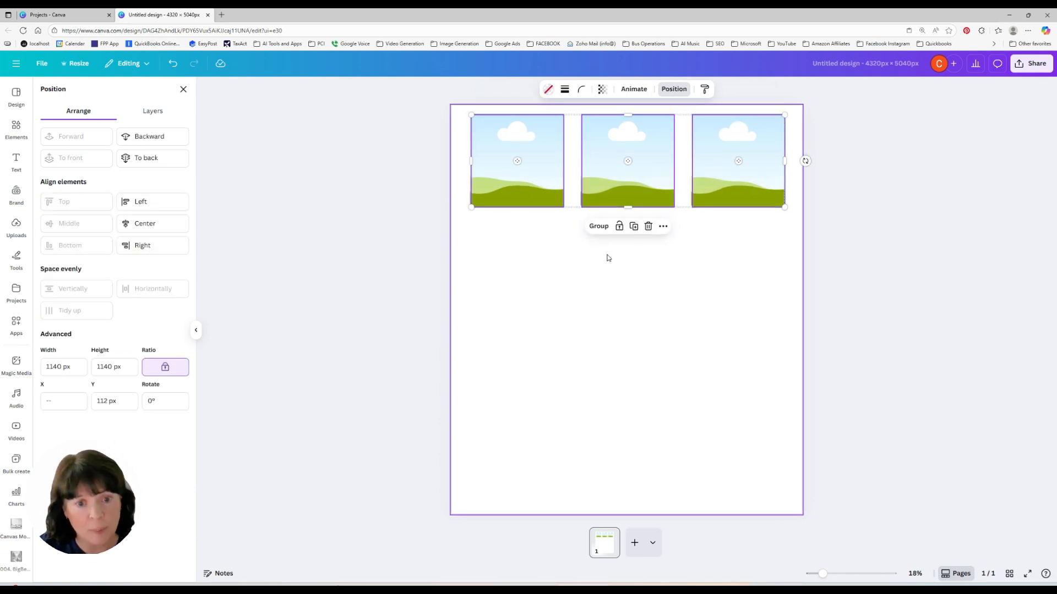
{"action": "left_click_drag", "start_coordinate": [661, 182], "coordinate": [661, 279]}
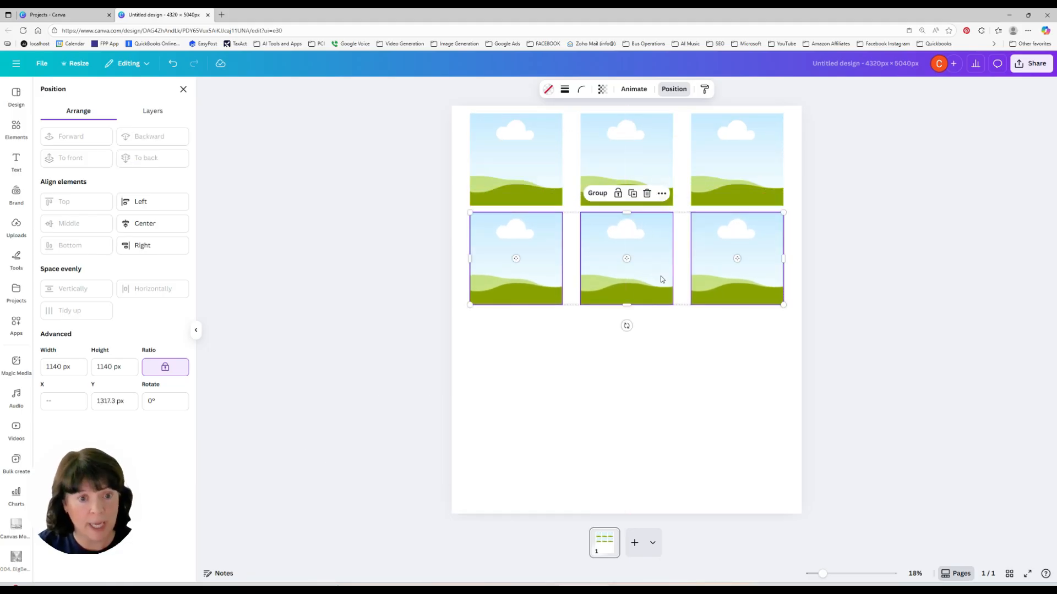
{"action": "key", "text": "ctrl+v"}
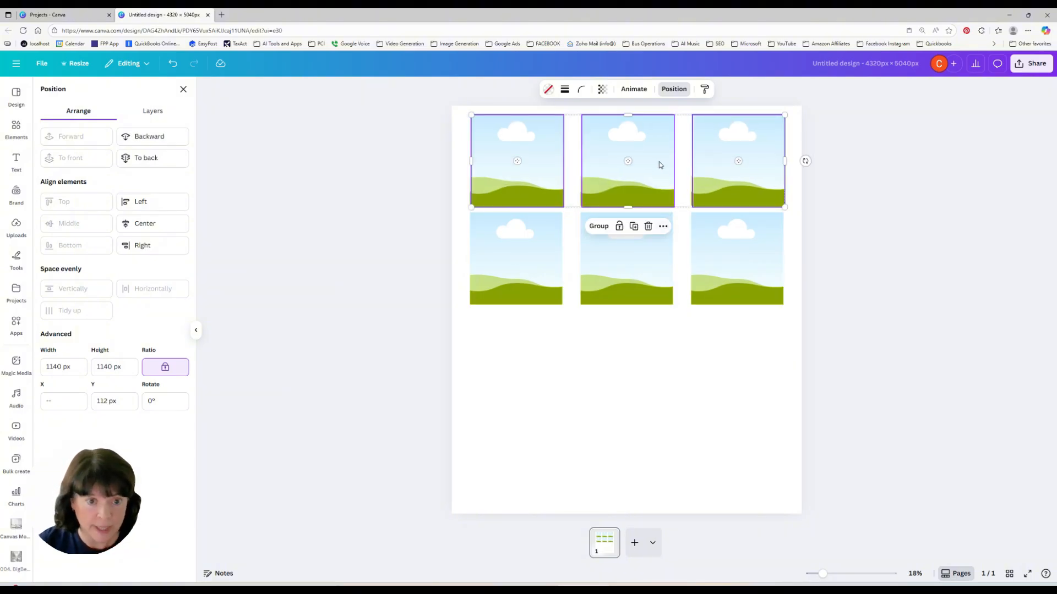
{"action": "left_click_drag", "start_coordinate": [659, 164], "coordinate": [656, 357]}
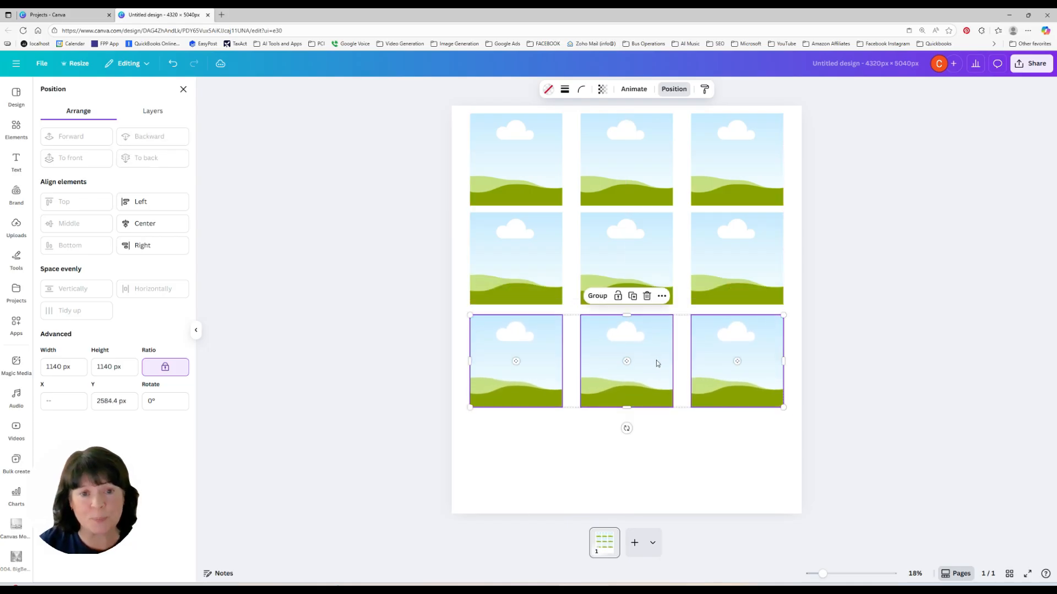
{"action": "key", "text": "ctrl+v"}
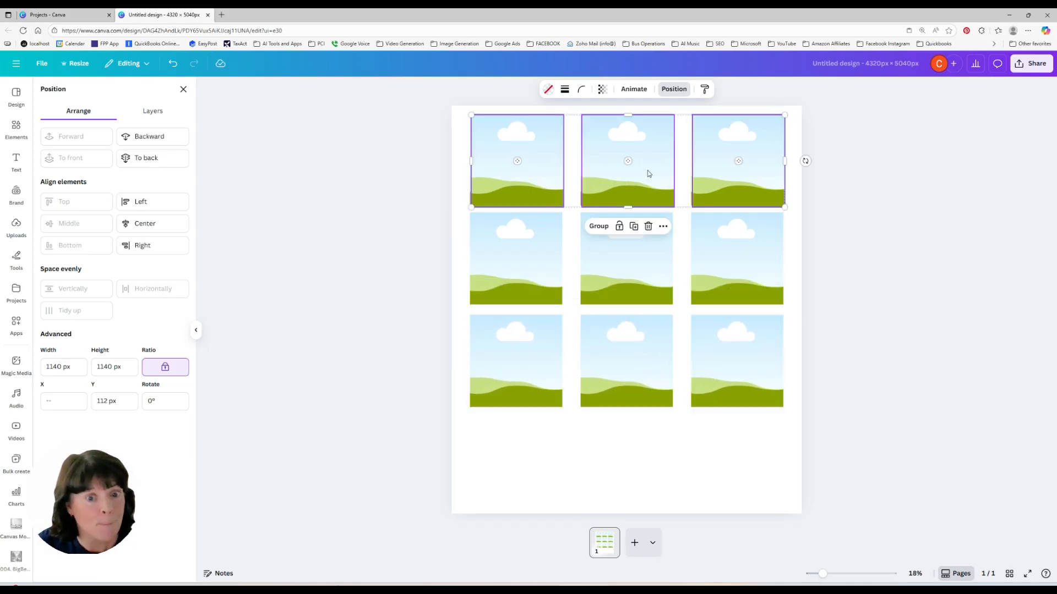
{"action": "left_click_drag", "start_coordinate": [649, 173], "coordinate": [649, 457]}
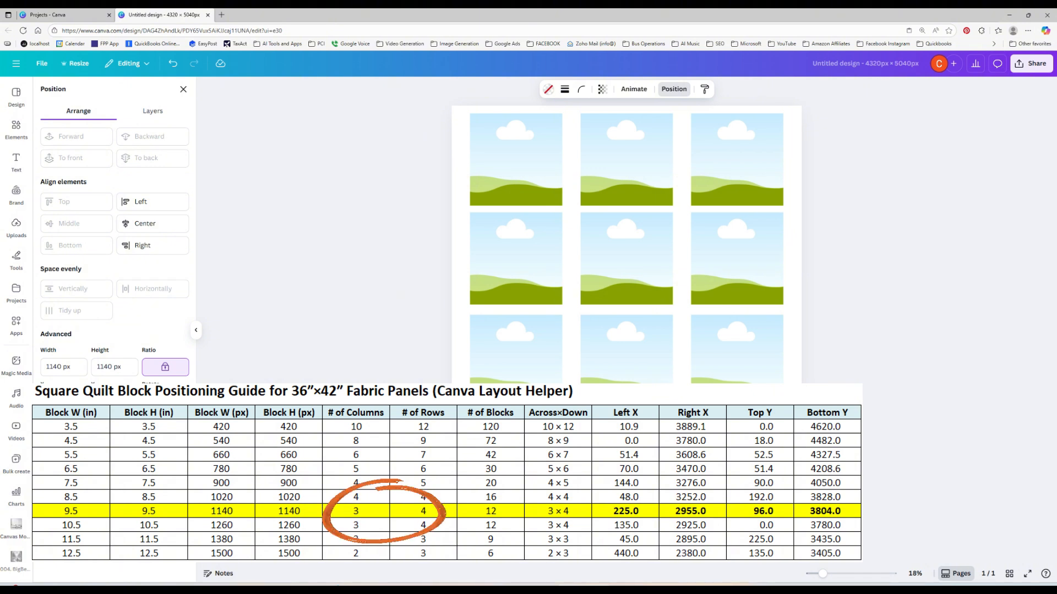
{"action": "left_click", "coordinate": [799, 367]}
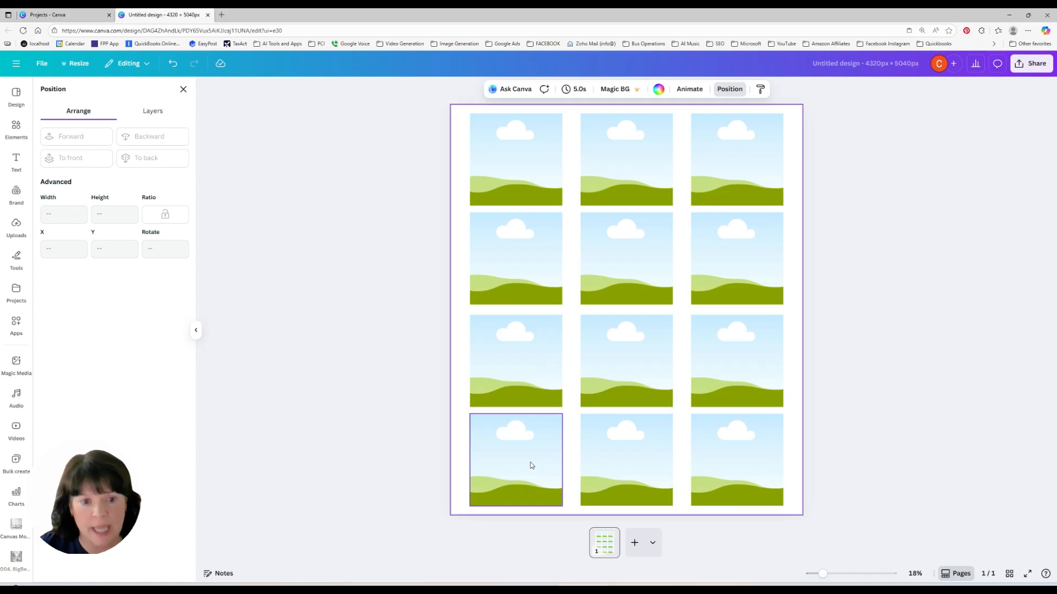
Set the Y position of the first frame in the bottom row to 3804 px.
{"action": "left_click", "coordinate": [532, 465]}
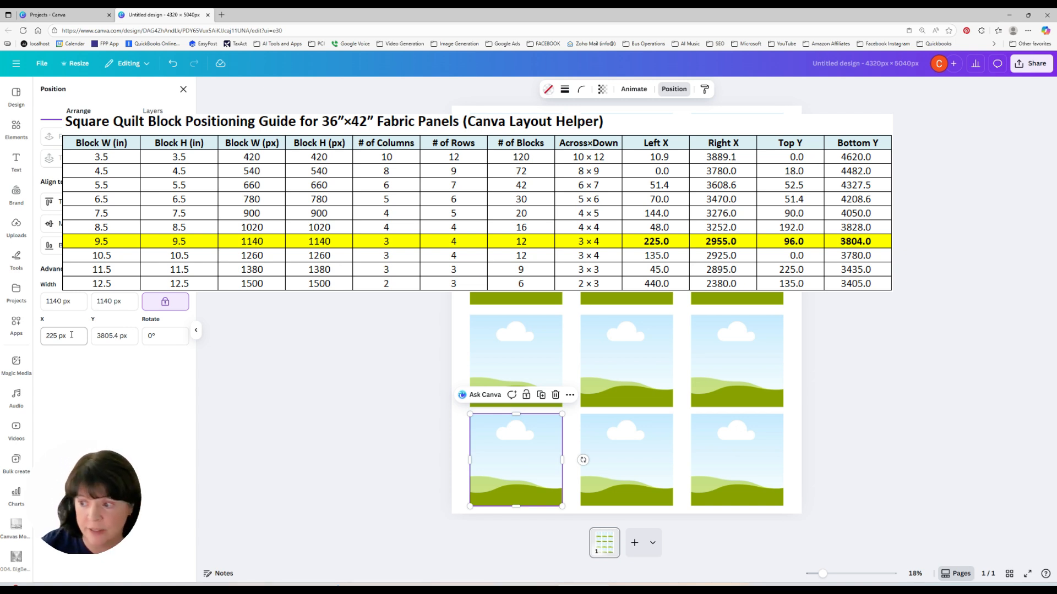
{"action": "left_click", "coordinate": [133, 337]}
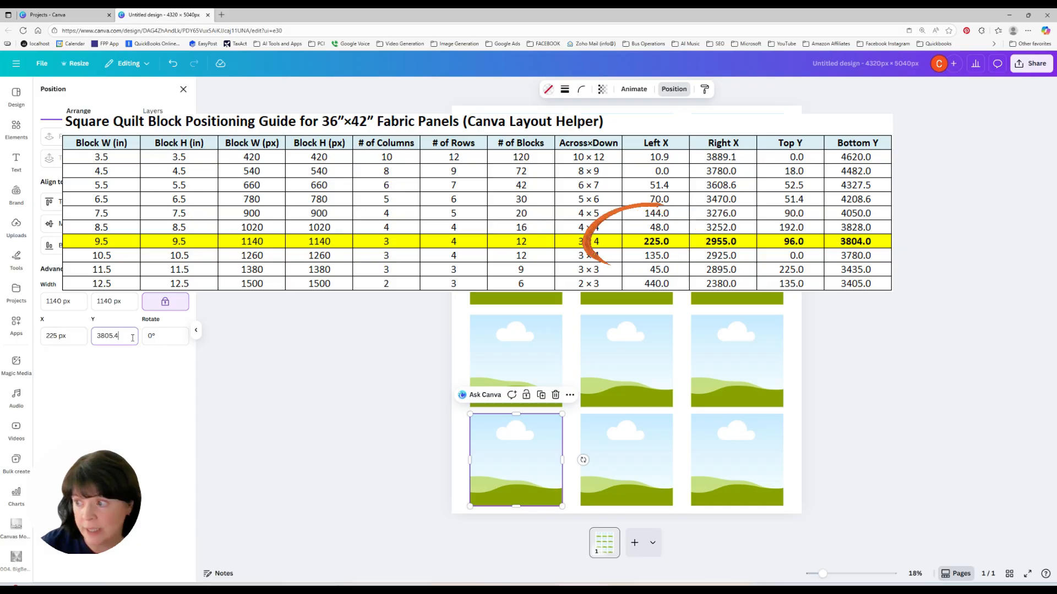
{"action": "left_click_drag", "start_coordinate": [119, 336], "coordinate": [95, 338]}
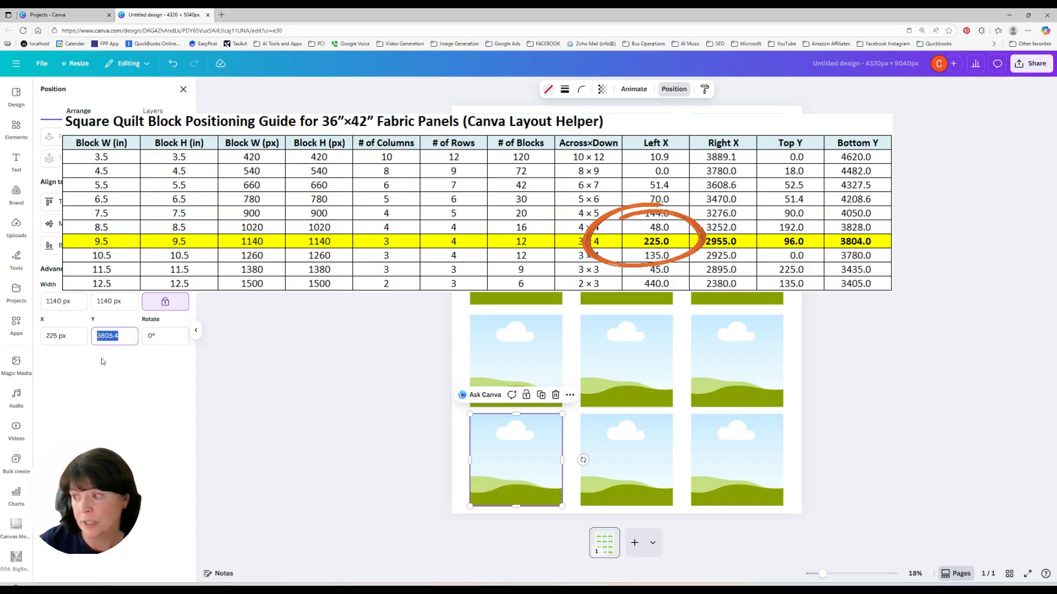
{"action": "type", "text": "3"}
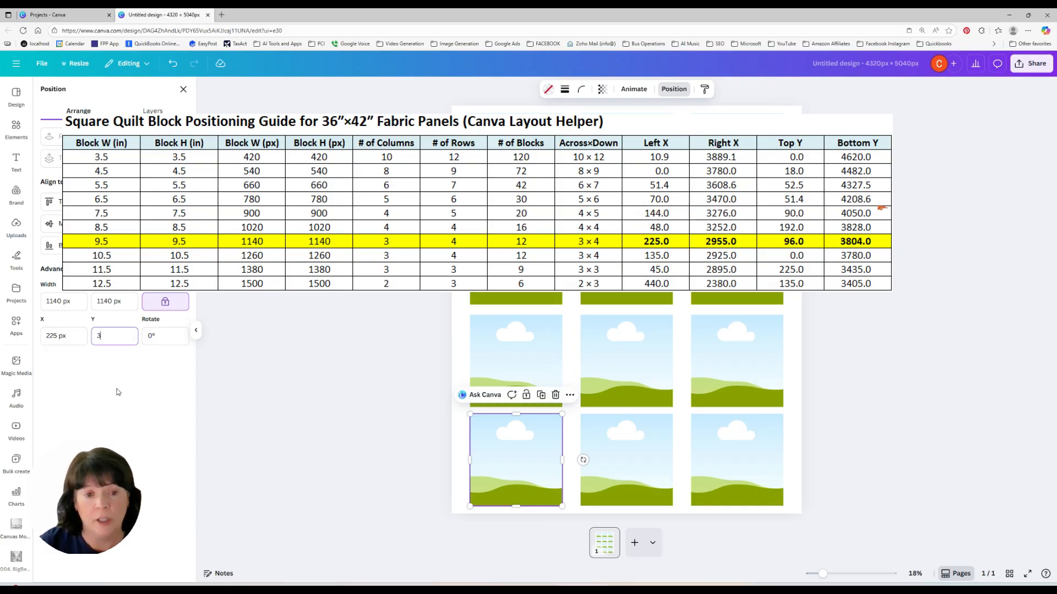
{"action": "type", "text": "804"}
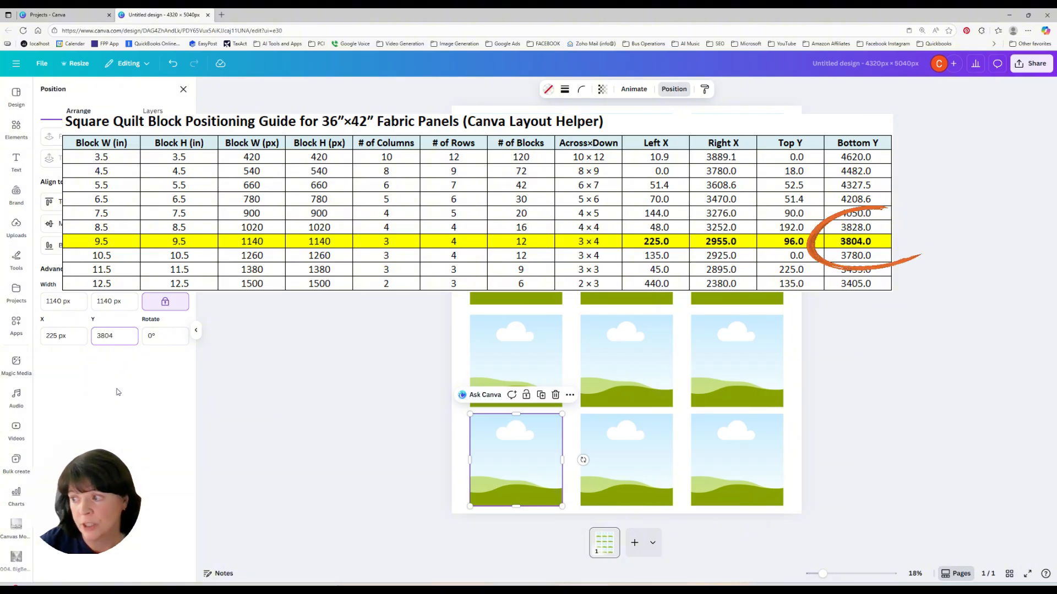
{"action": "key", "text": "Tab"}
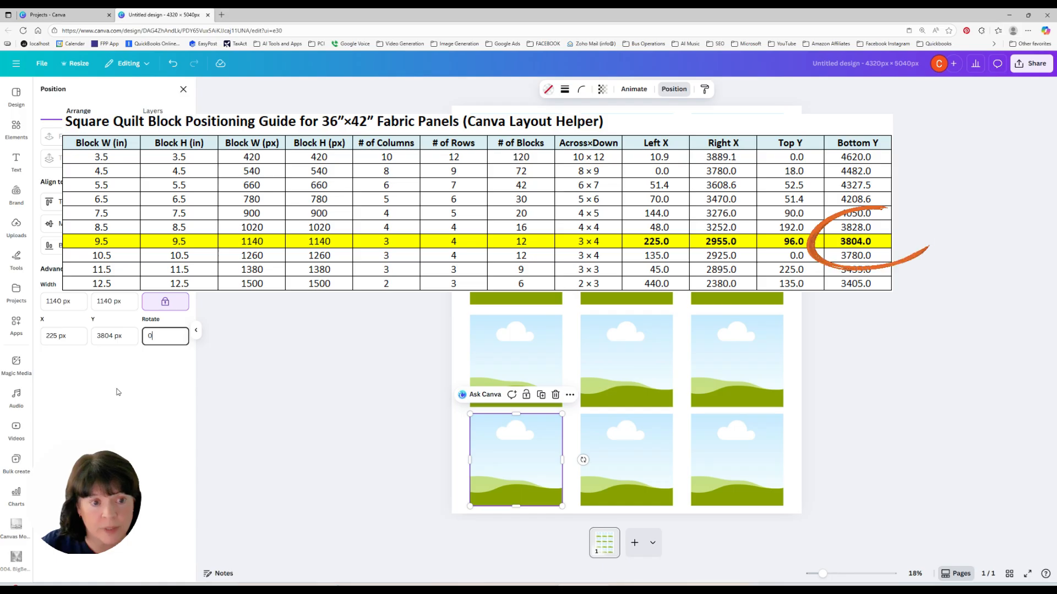
Set the Y position of the second and third frames in the bottom row to 3804 px.
{"action": "left_click", "coordinate": [651, 466]}
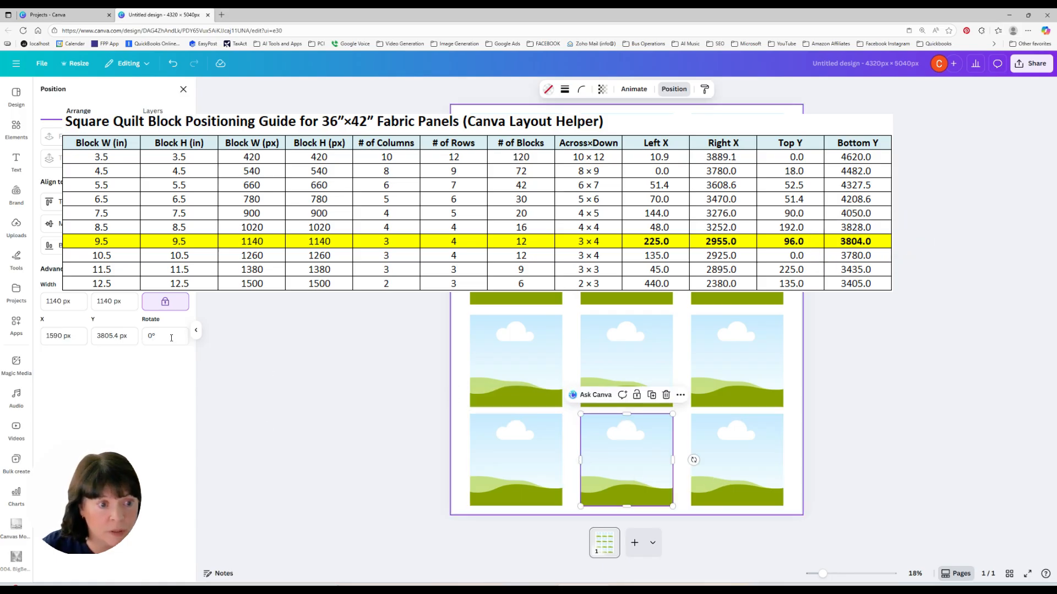
{"action": "left_click", "coordinate": [136, 335]}
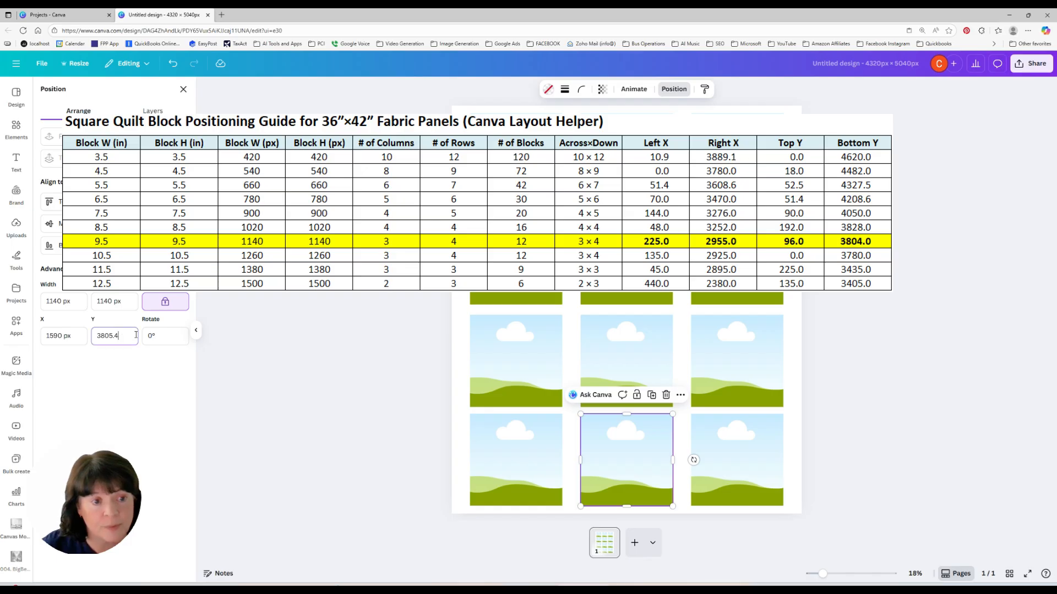
{"action": "left_click", "coordinate": [758, 471]}
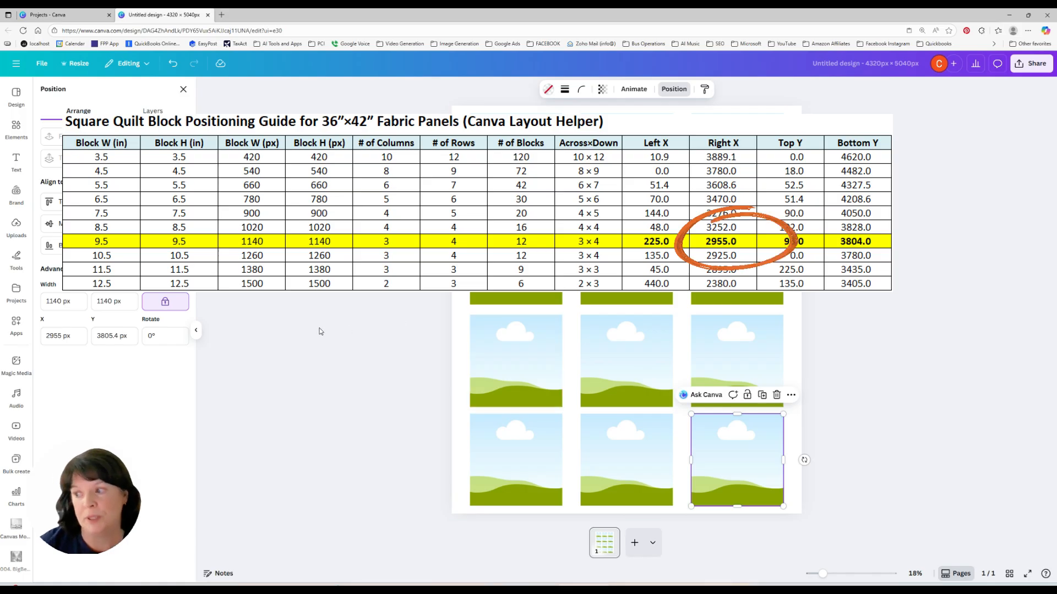
{"action": "left_click", "coordinate": [129, 337]}
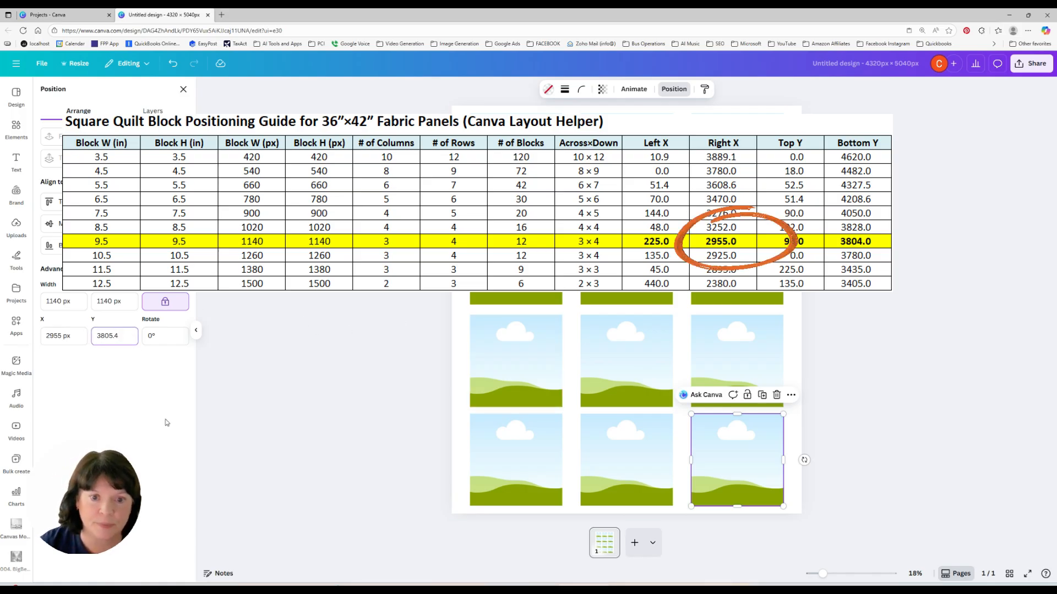
{"action": "key", "text": "ctrl+a"}
{"action": "type", "text": "3"}
{"action": "left_click", "coordinate": [794, 510]}
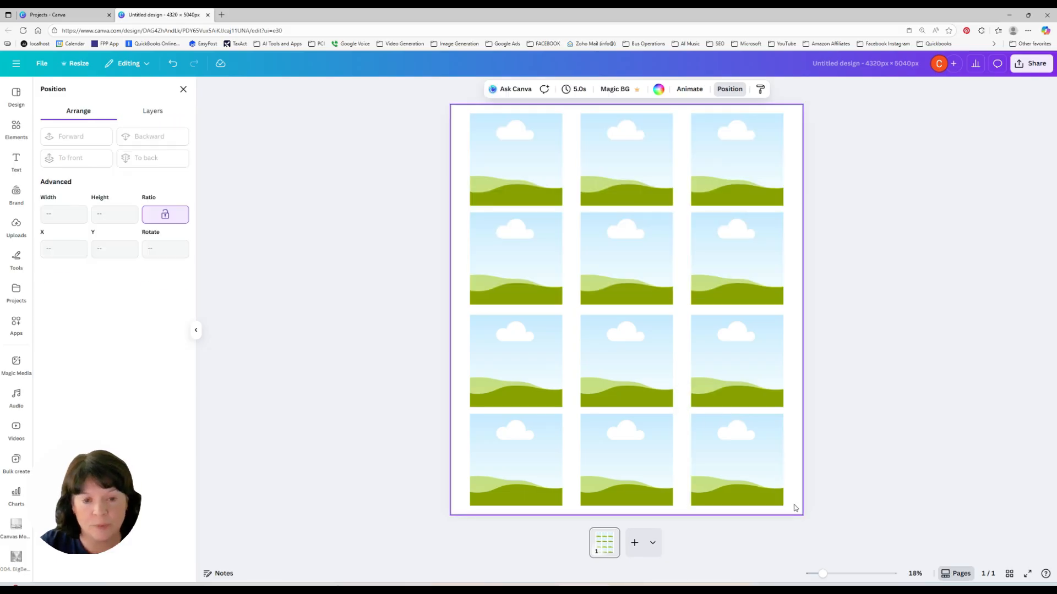
Select all twelve frames and space them evenly with the Tidy up option.
{"action": "left_click_drag", "start_coordinate": [796, 498], "coordinate": [526, 150]}
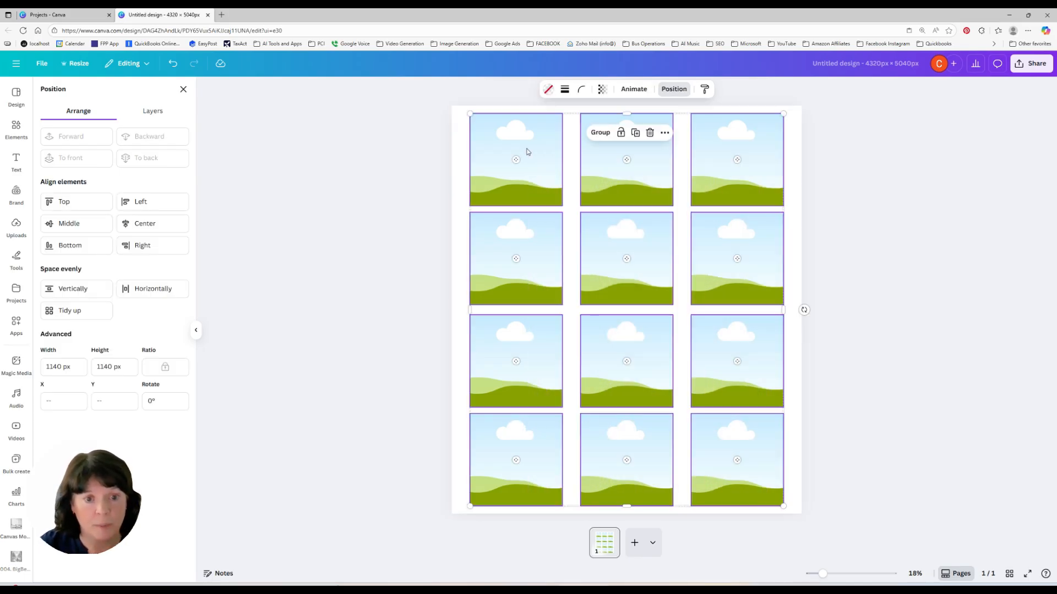
{"action": "right_click", "coordinate": [538, 161]}
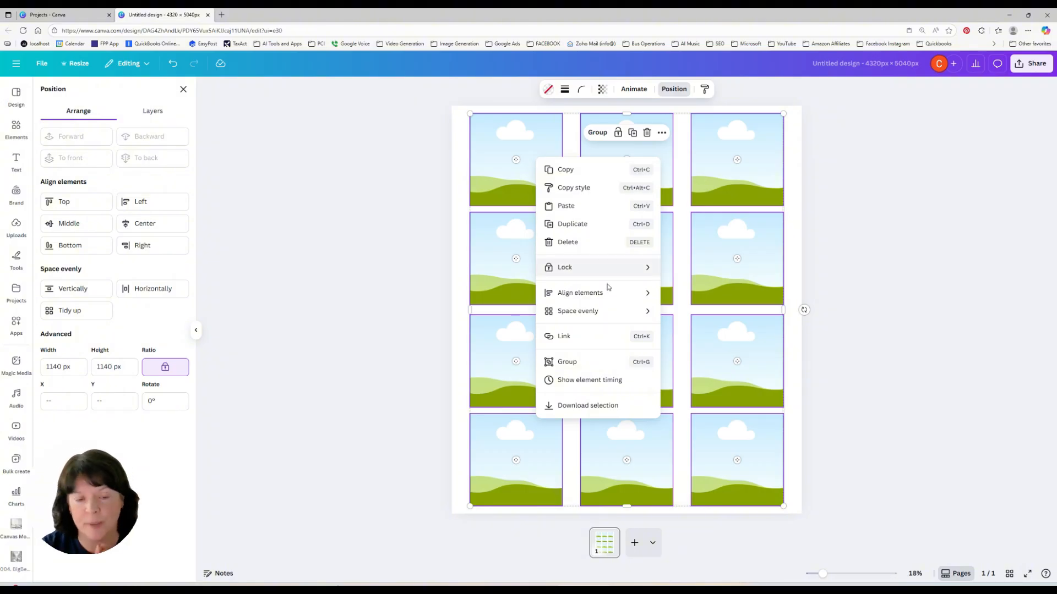
{"action": "mouse_move", "coordinate": [600, 315]}
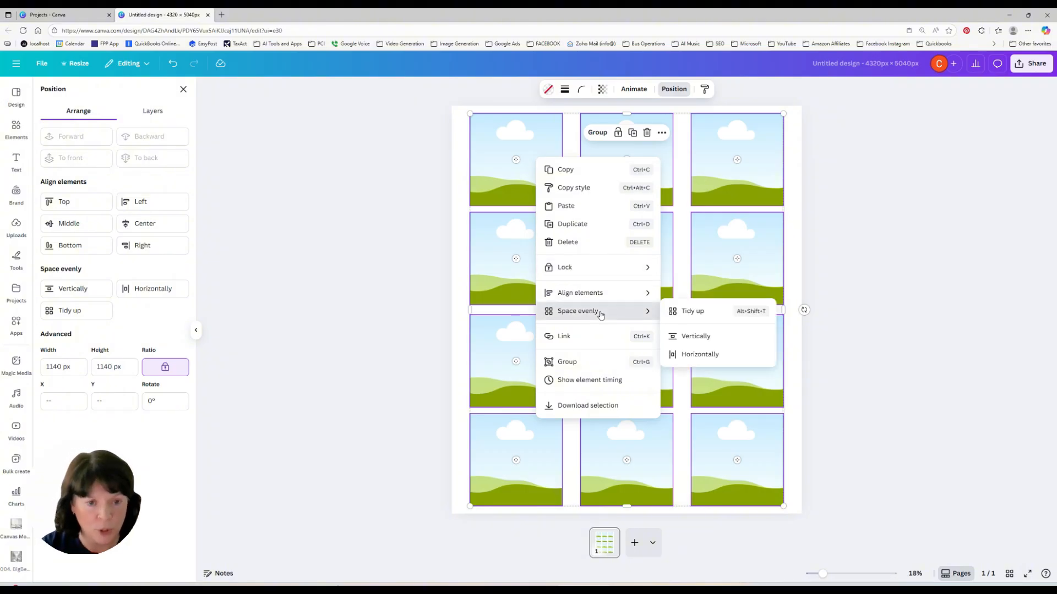
{"action": "left_click", "coordinate": [712, 317]}
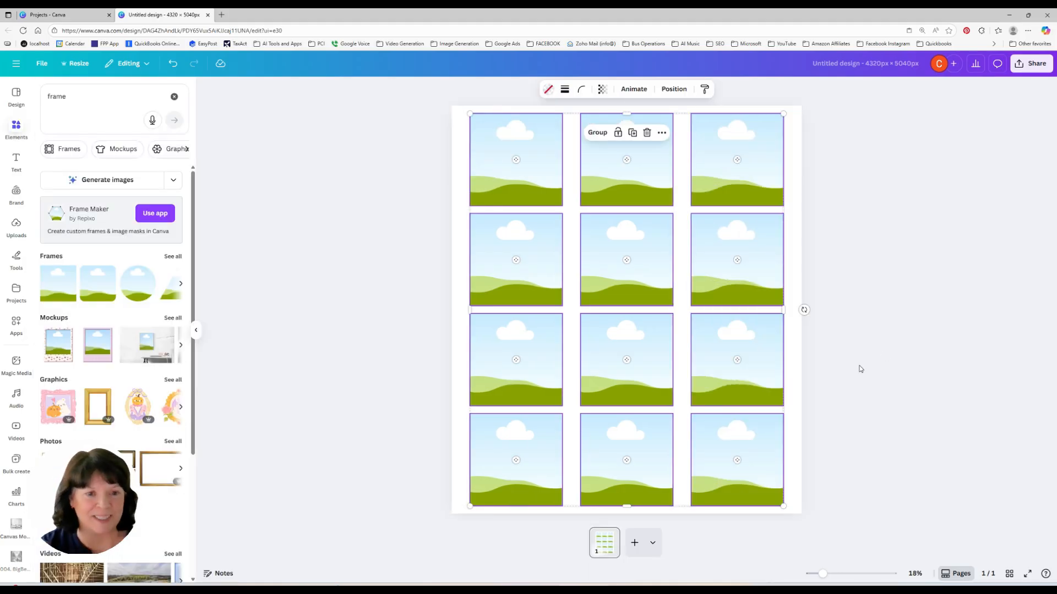
{"action": "left_click", "coordinate": [866, 359]}
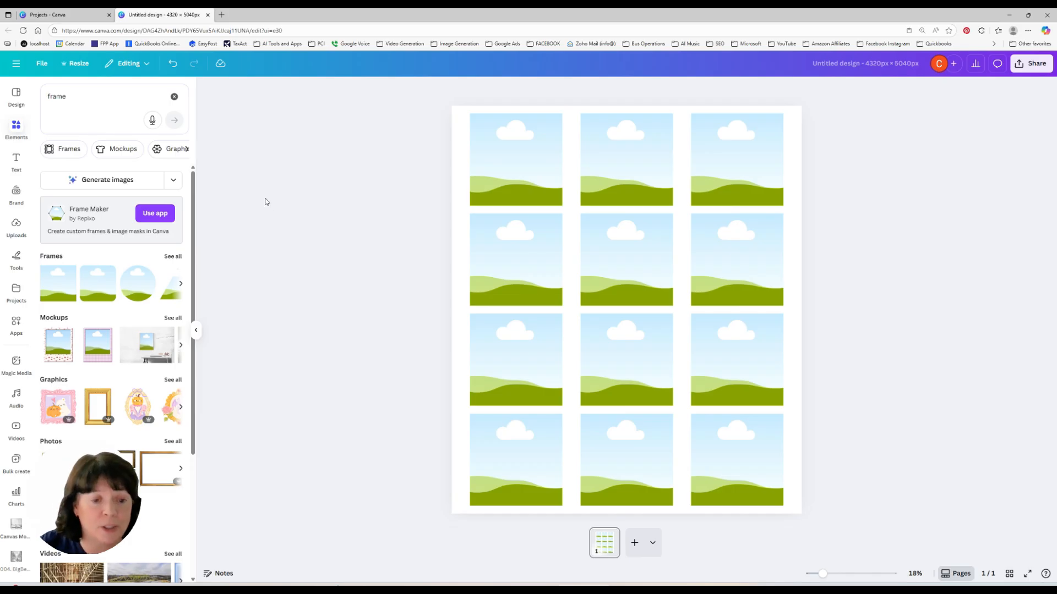
Replace the element search with "cats" and show all the photo results.
{"action": "left_click", "coordinate": [171, 98]}
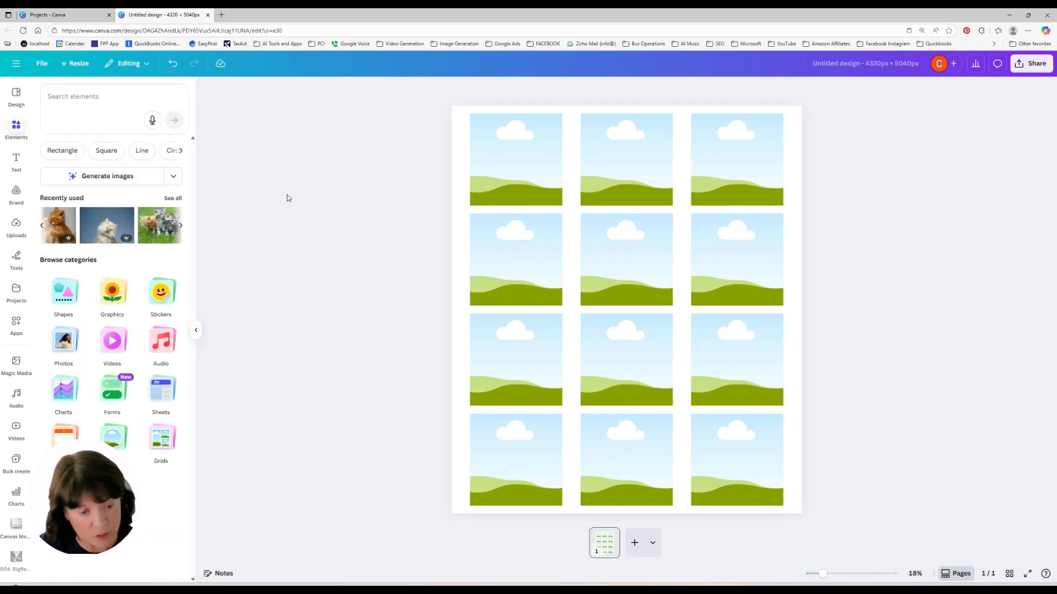
{"action": "left_click", "coordinate": [71, 98]}
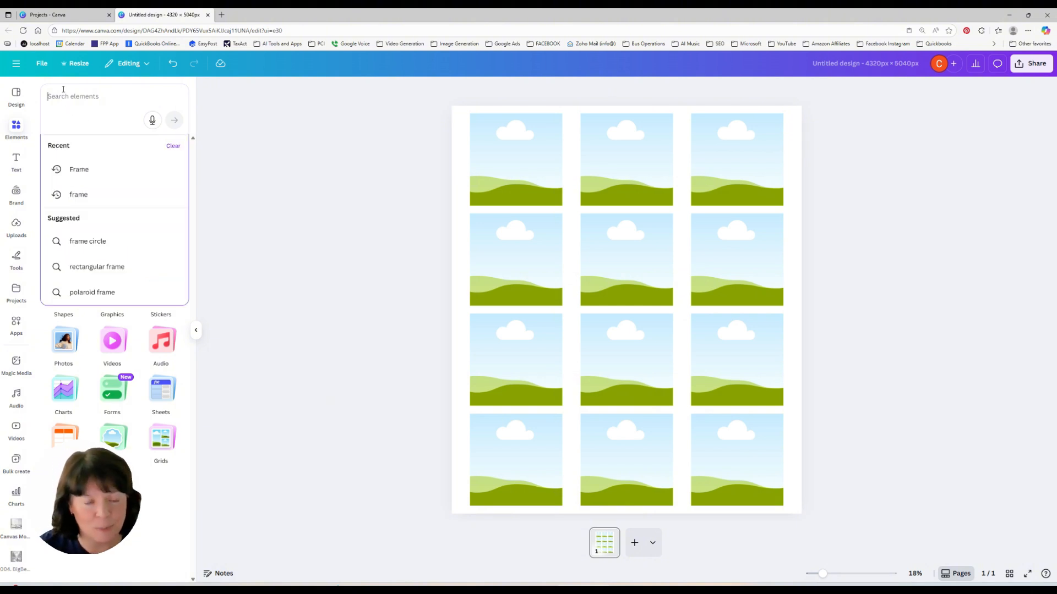
{"action": "type", "text": "cats"}
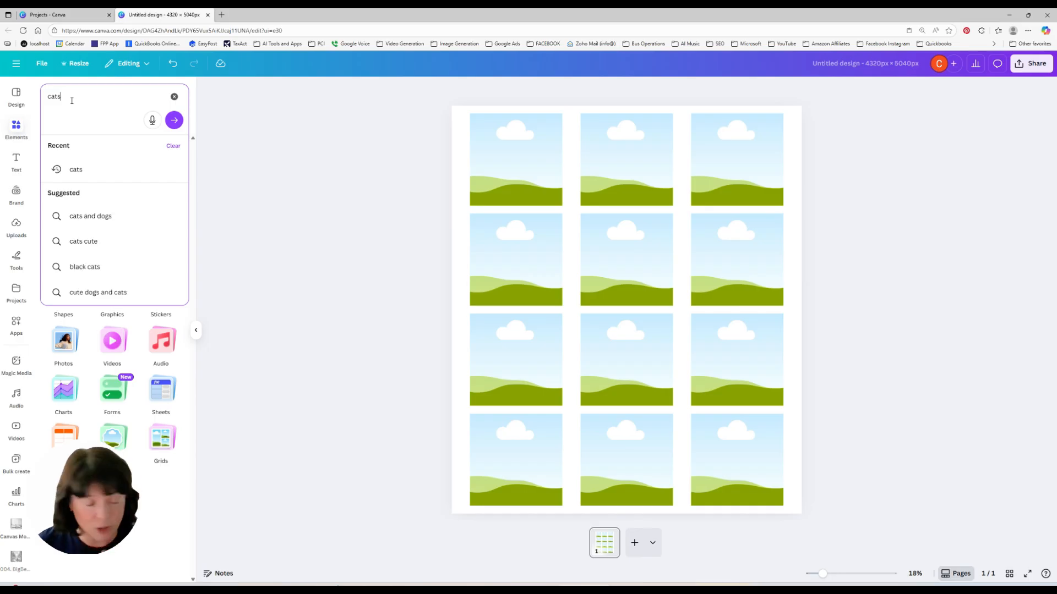
{"action": "key", "text": "Return"}
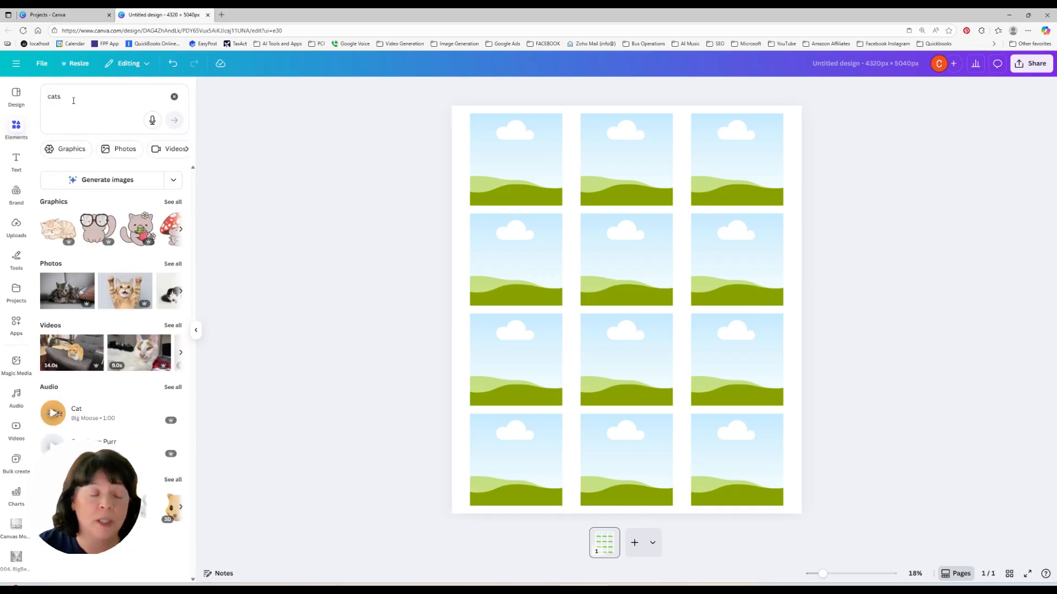
{"action": "left_click", "coordinate": [175, 266]}
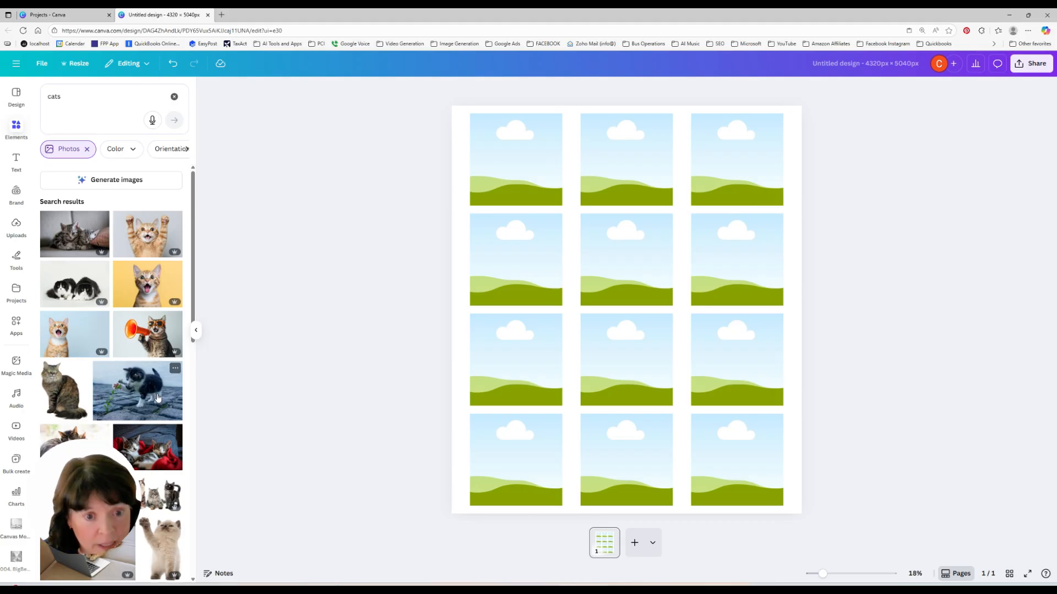
Fill the second row's frames in order with the kitten-and-flower, cats-on-red-blanket and two cuddling cats photos.
{"action": "left_click_drag", "start_coordinate": [157, 398], "coordinate": [524, 293]}
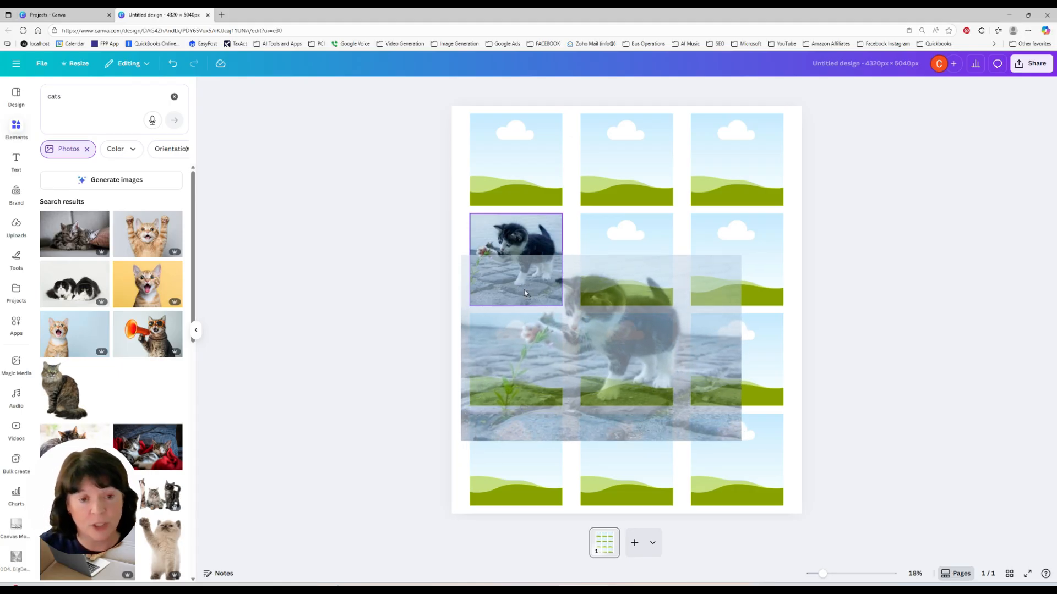
{"action": "left_click_drag", "start_coordinate": [525, 294], "coordinate": [526, 295]}
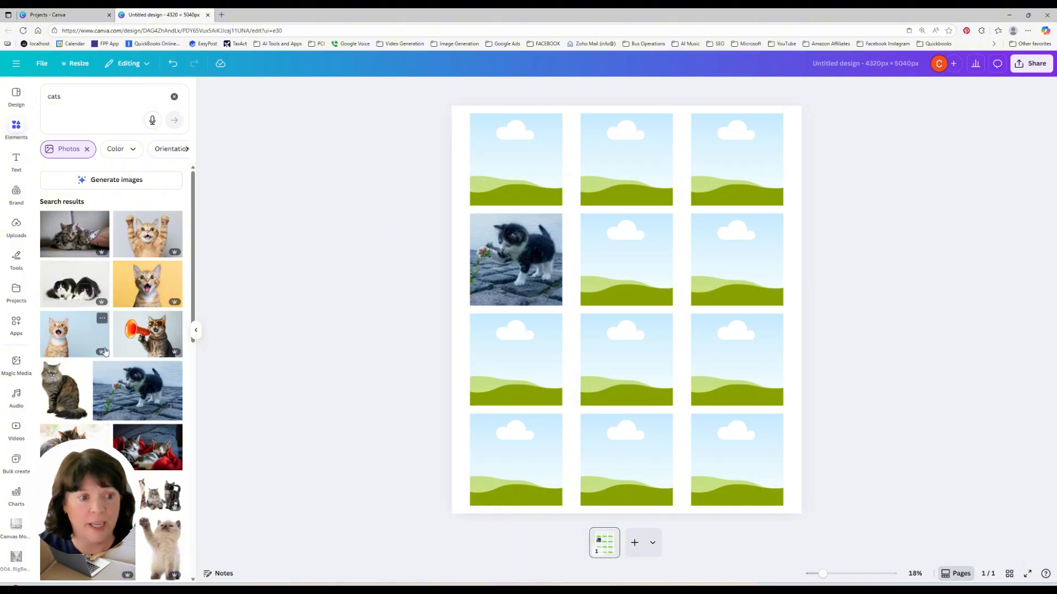
{"action": "scroll", "coordinate": [143, 434], "scroll_direction": "down", "scroll_amount": 3}
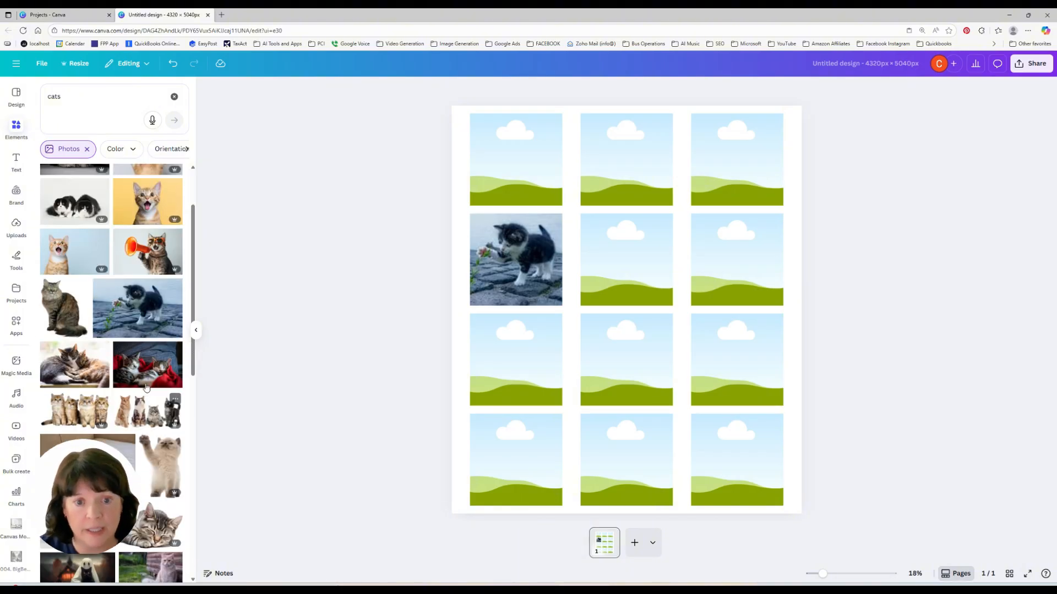
{"action": "left_click_drag", "start_coordinate": [156, 369], "coordinate": [605, 297]}
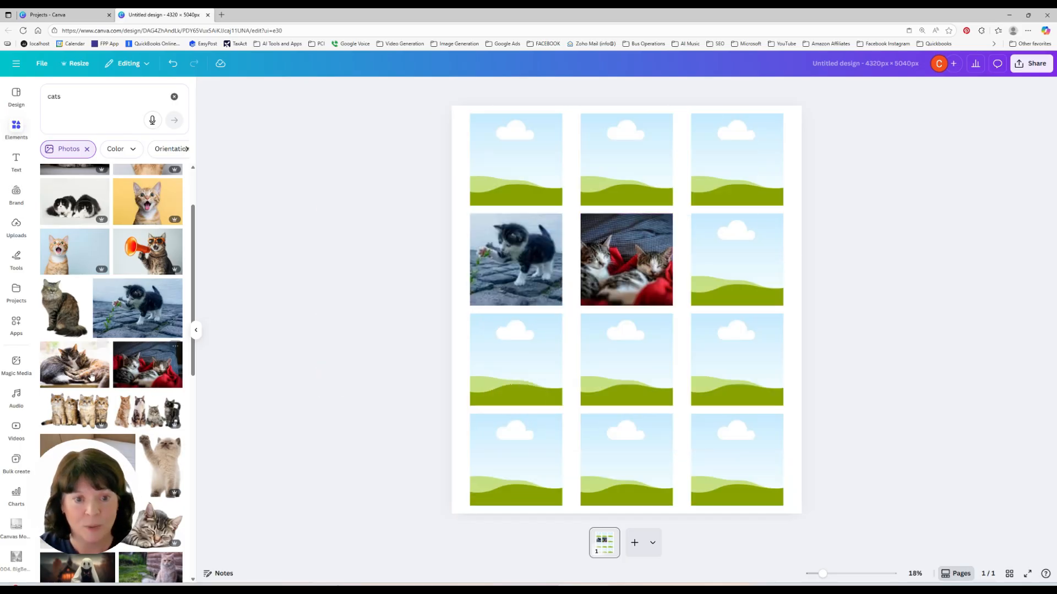
{"action": "left_click_drag", "start_coordinate": [74, 365], "coordinate": [763, 283]}
Fill the third row's frames in order with the orange kittens, the three tabby kittens and the cat sitting on grass.
{"action": "scroll", "coordinate": [110, 330], "scroll_direction": "down", "scroll_amount": 5}
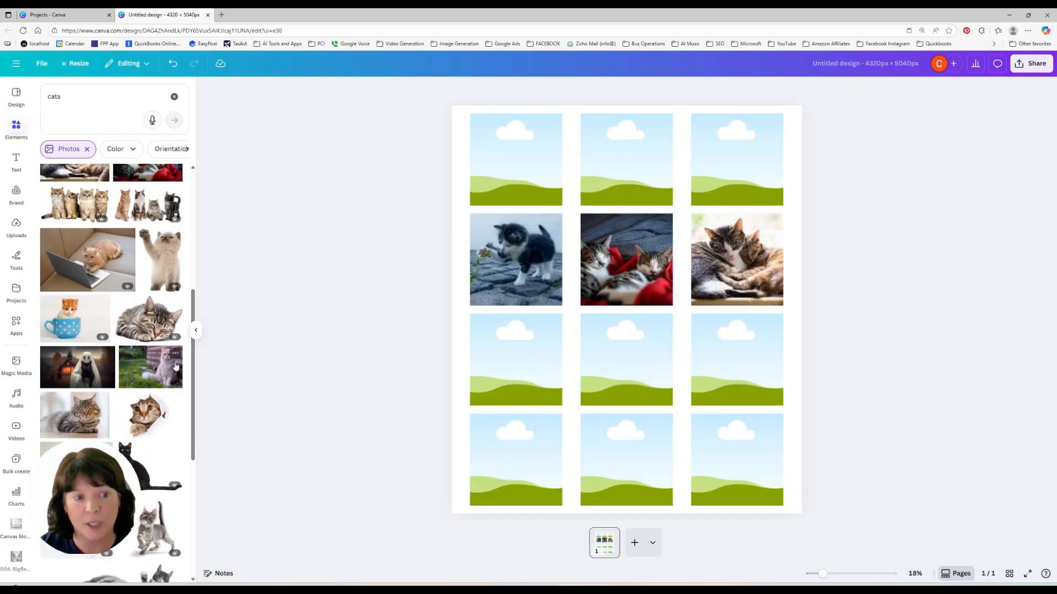
{"action": "left_click_drag", "start_coordinate": [150, 367], "coordinate": [736, 360]}
{"action": "scroll", "coordinate": [74, 418], "scroll_direction": "down", "scroll_amount": 3}
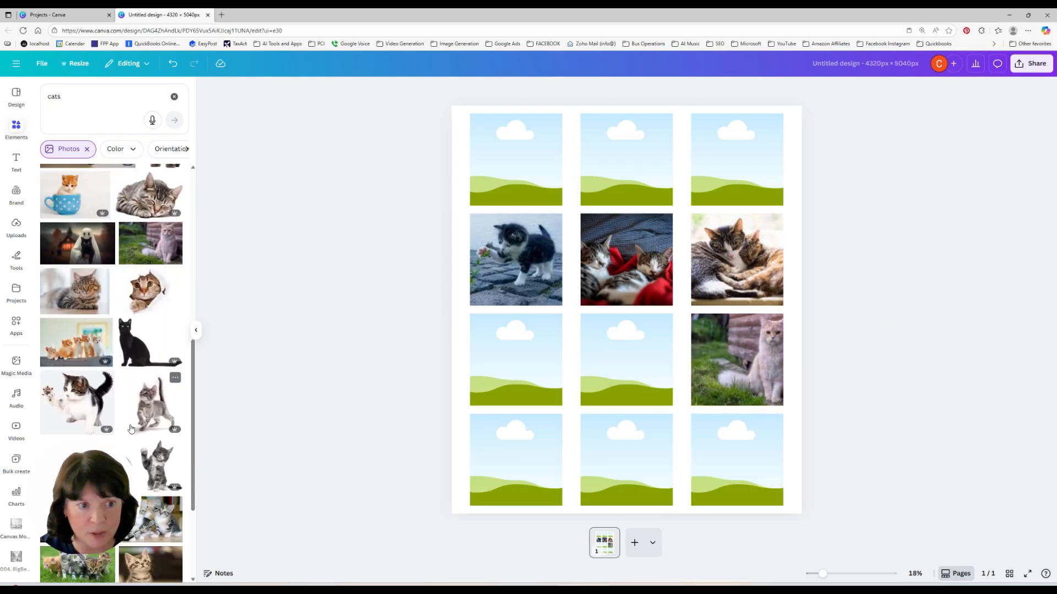
{"action": "left_click_drag", "start_coordinate": [77, 342], "coordinate": [517, 356]}
{"action": "left_click_drag", "start_coordinate": [157, 517], "coordinate": [620, 380]}
Fill the bottom row's frames in order with the calico cat, the single tabby kitten and the kittens-on-grass photos.
{"action": "left_click_drag", "start_coordinate": [77, 519], "coordinate": [549, 486]}
{"action": "scroll", "coordinate": [111, 330], "scroll_direction": "down", "scroll_amount": 3}
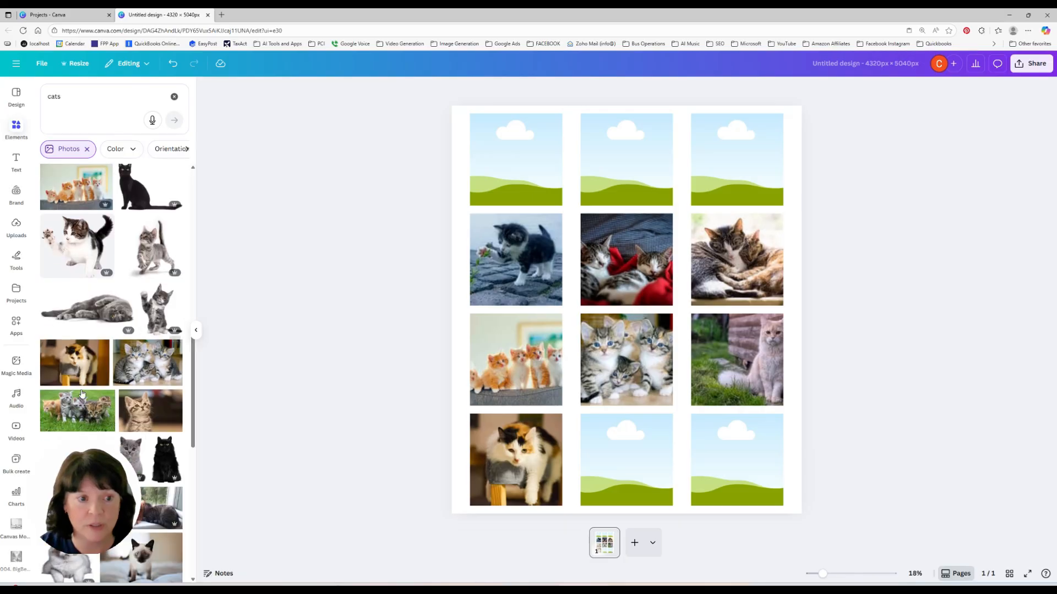
{"action": "left_click_drag", "start_coordinate": [150, 410], "coordinate": [619, 449]}
{"action": "left_click_drag", "start_coordinate": [107, 424], "coordinate": [738, 459]}
Fill the top row's frames in order with the black-and-tabby pair, the cat in sunglasses and the two cats on a blue ledge.
{"action": "scroll", "coordinate": [138, 386], "scroll_direction": "down", "scroll_amount": 3}
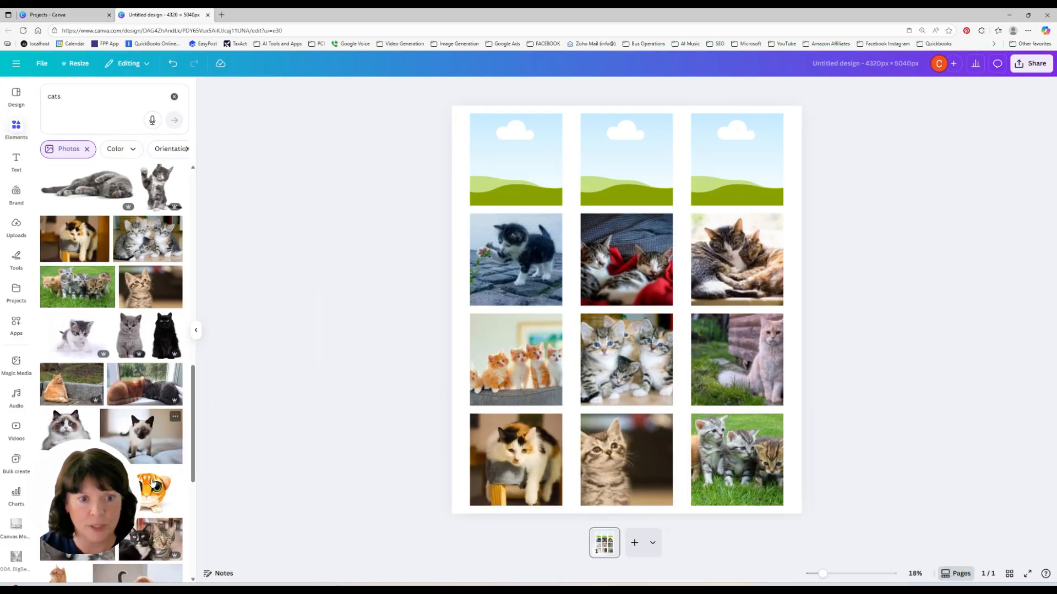
{"action": "left_click_drag", "start_coordinate": [150, 540], "coordinate": [515, 160]}
{"action": "scroll", "coordinate": [45, 552], "scroll_direction": "down", "scroll_amount": 5}
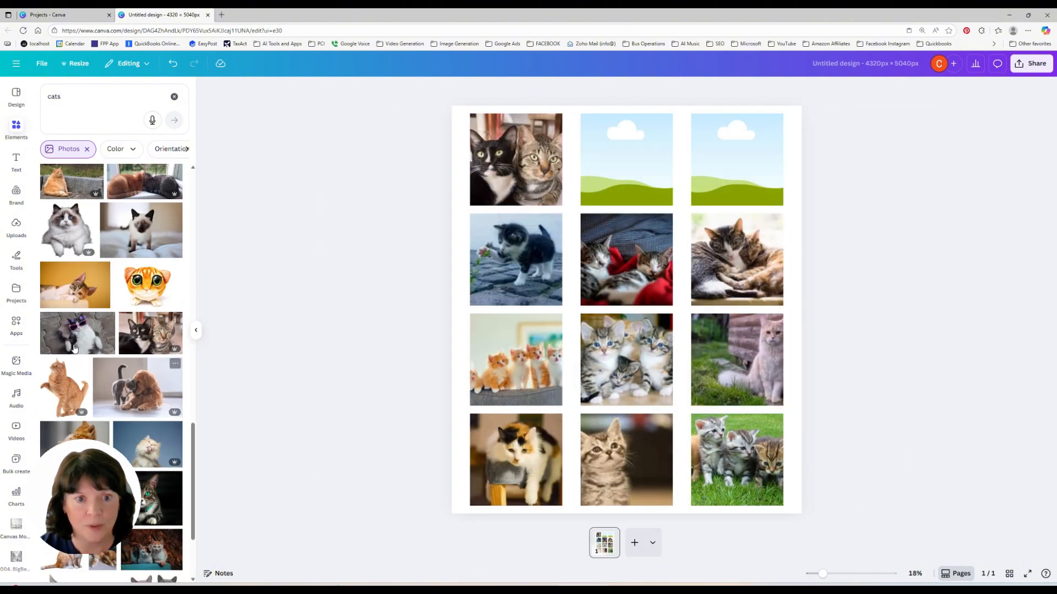
{"action": "left_click_drag", "start_coordinate": [71, 333], "coordinate": [608, 178]}
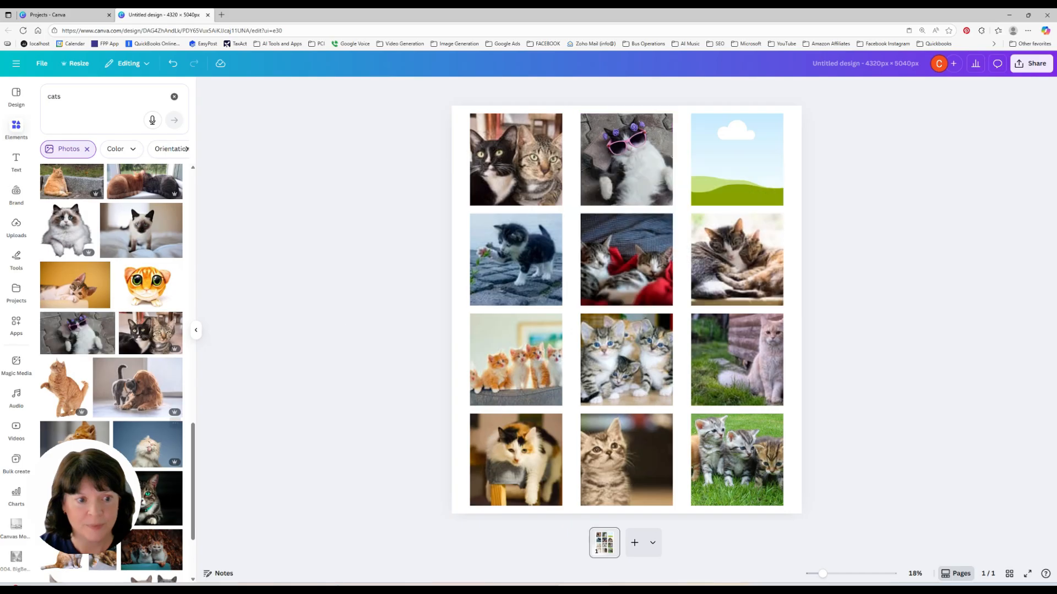
{"action": "left_click_drag", "start_coordinate": [152, 549], "coordinate": [716, 176]}
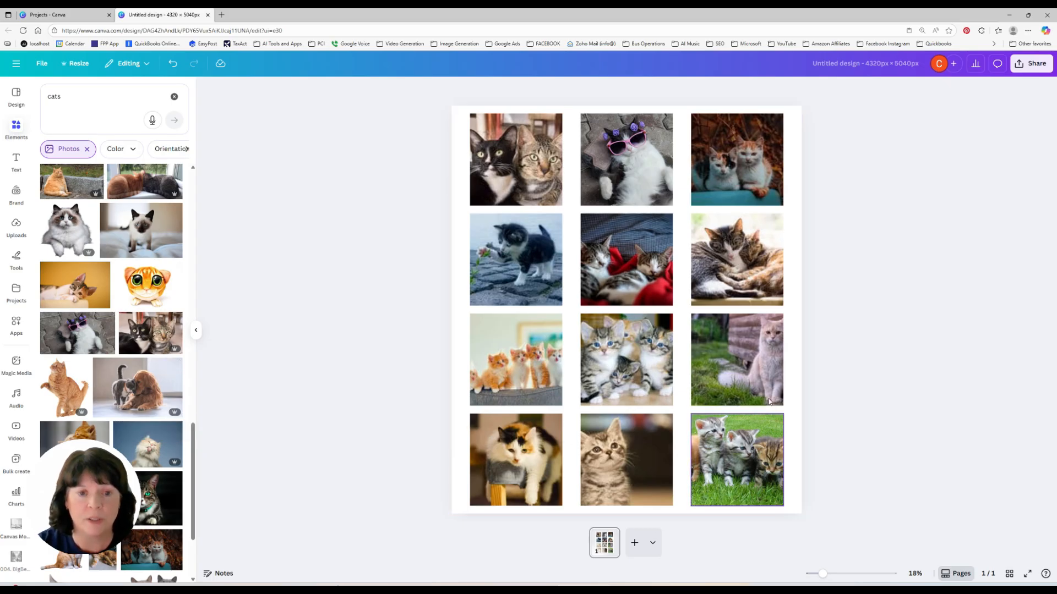
Shift the photo of the cat on grass within its third-row frame so the whole cat is centred in the crop.
{"action": "left_click", "coordinate": [746, 363]}
{"action": "double_click", "coordinate": [746, 362]}
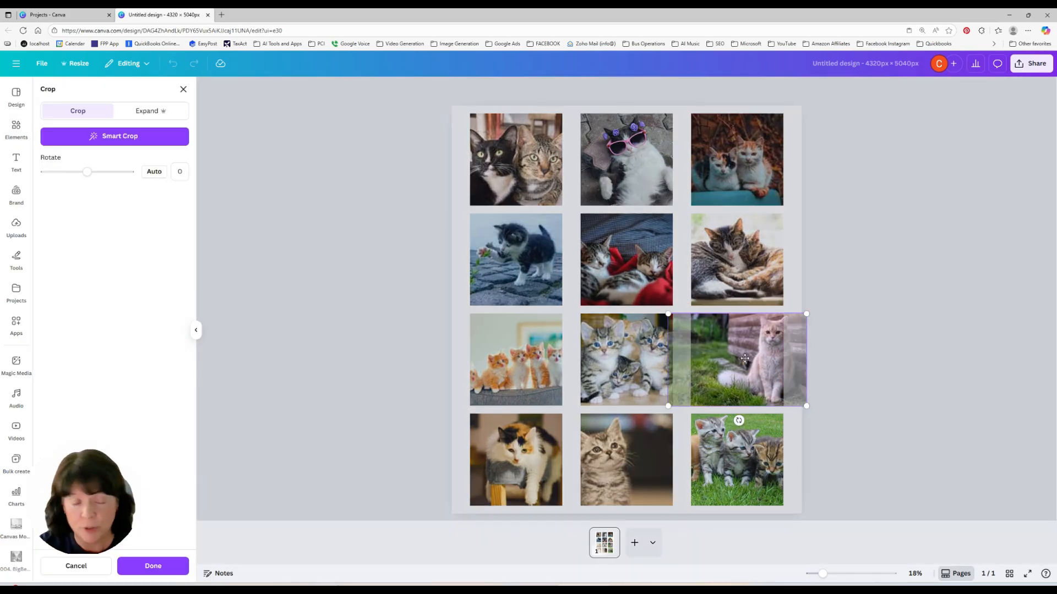
{"action": "left_click_drag", "start_coordinate": [747, 357], "coordinate": [721, 356]}
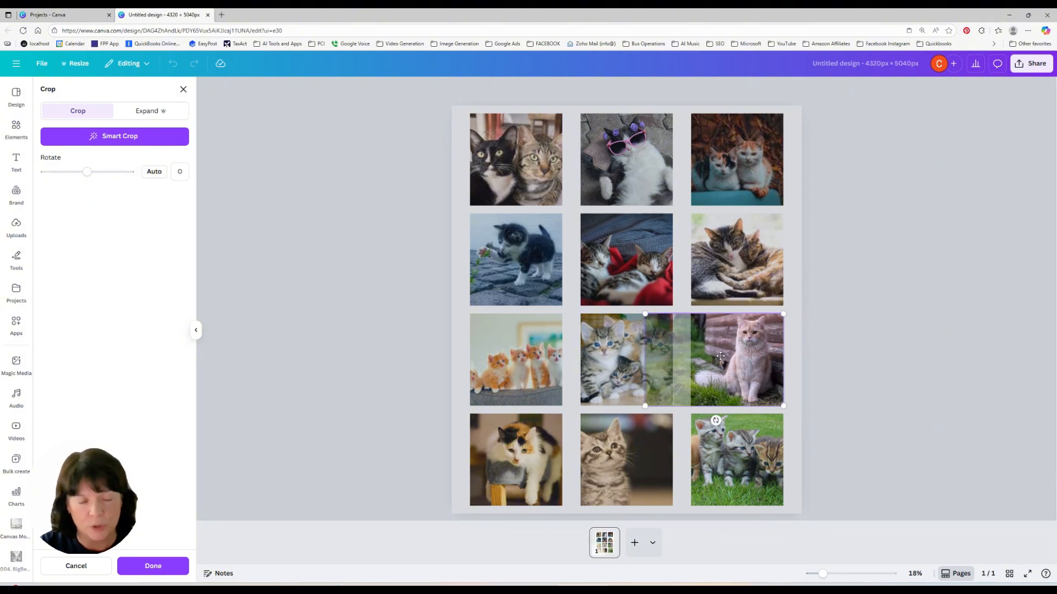
{"action": "left_click", "coordinate": [802, 351]}
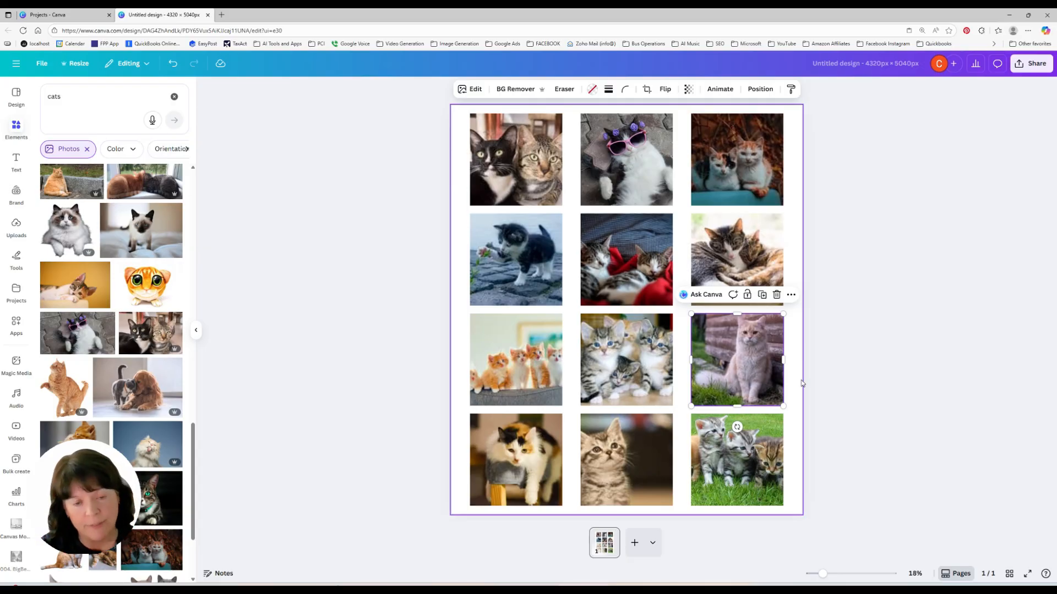
Shift the single tabby kitten's photo within its bottom-row frame so the kitten sits nearer the centre of the crop.
{"action": "double_click", "coordinate": [628, 460]}
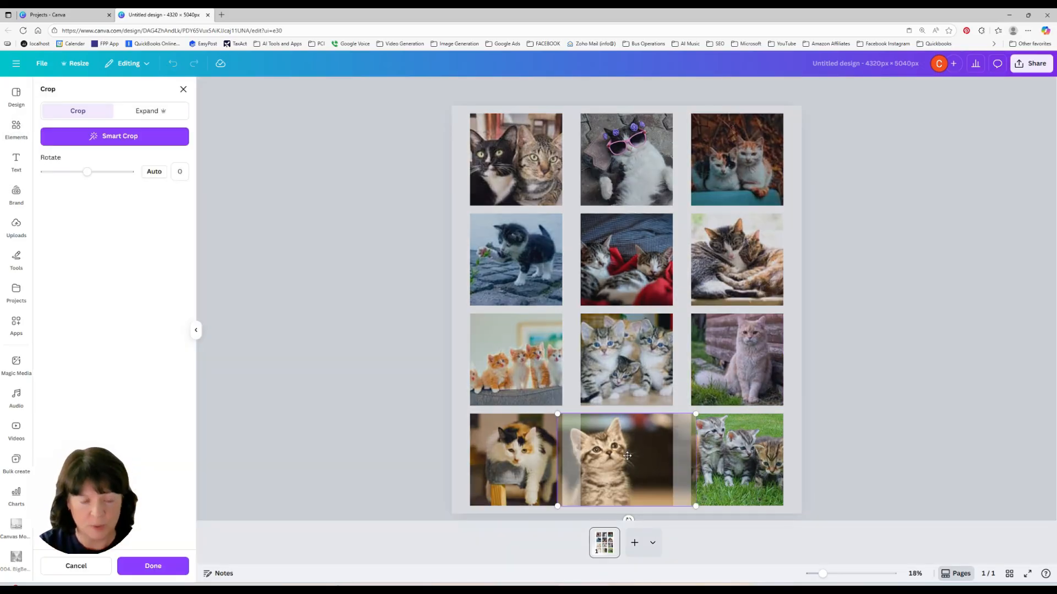
{"action": "left_click_drag", "start_coordinate": [628, 456], "coordinate": [654, 454]}
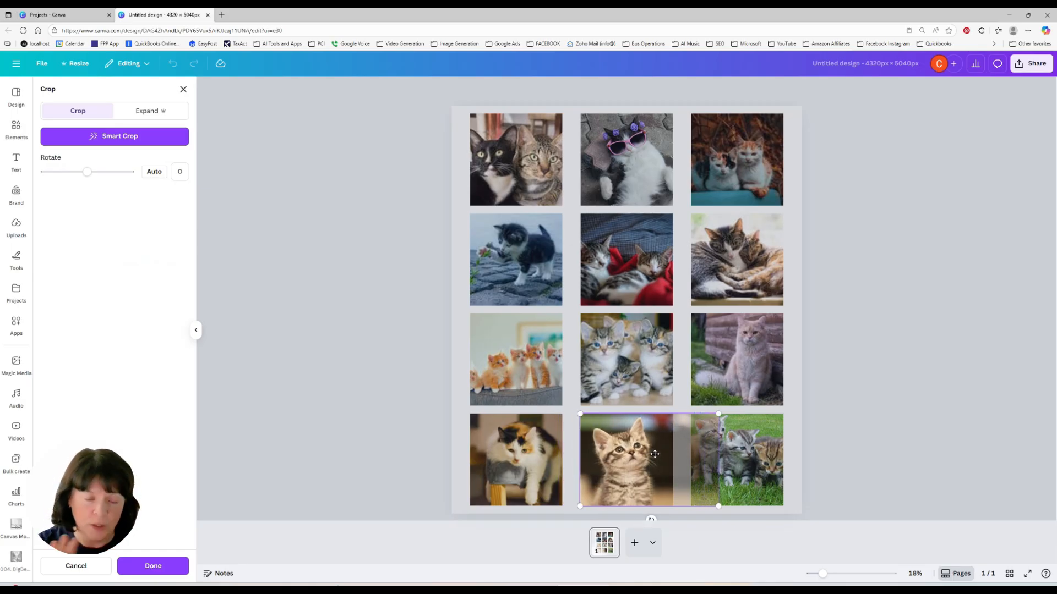
{"action": "left_click", "coordinate": [798, 409]}
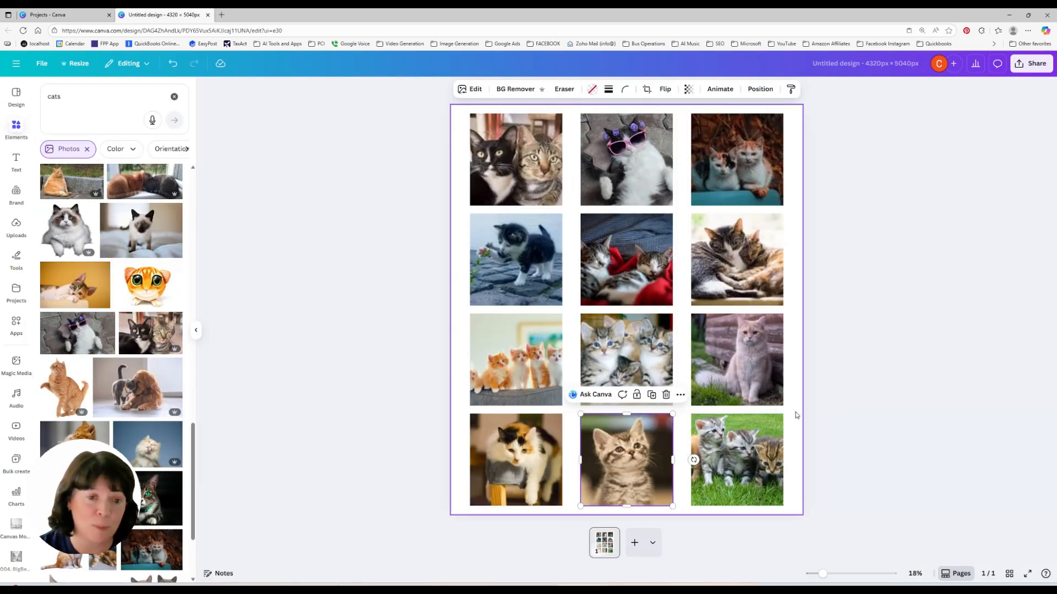
{"action": "left_click", "coordinate": [831, 408]}
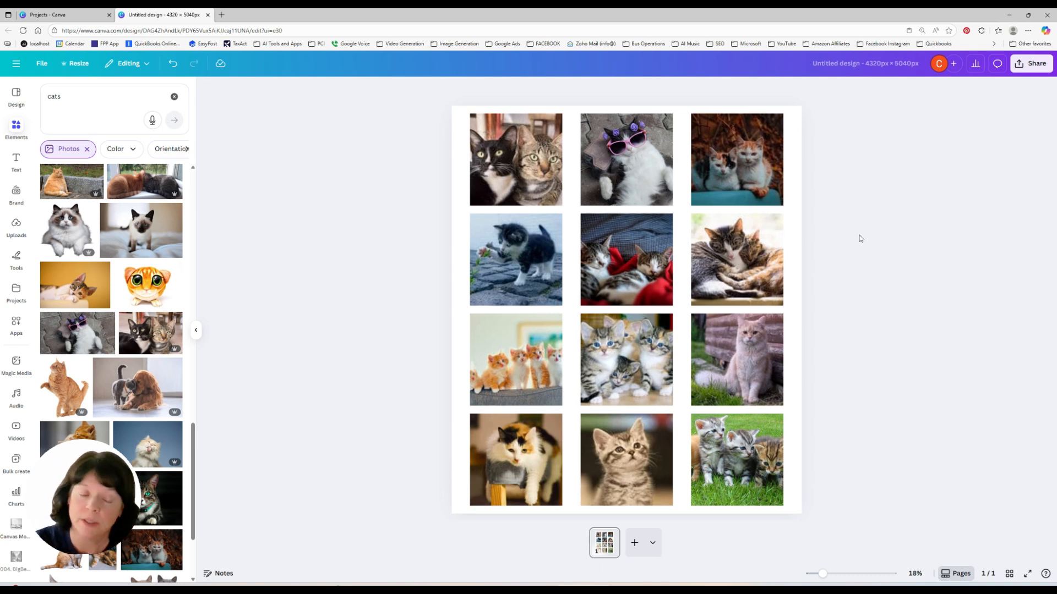
Fill the page background with the last dark grey from the two-cats photo colours and start a custom solid colour for it.
{"action": "left_click", "coordinate": [681, 204]}
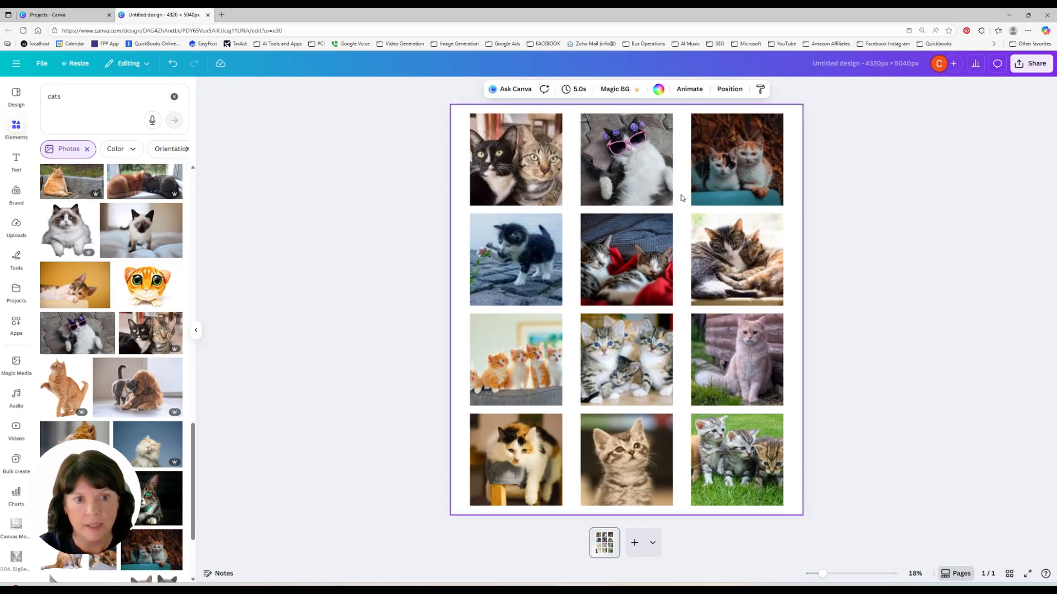
{"action": "left_click", "coordinate": [658, 92]}
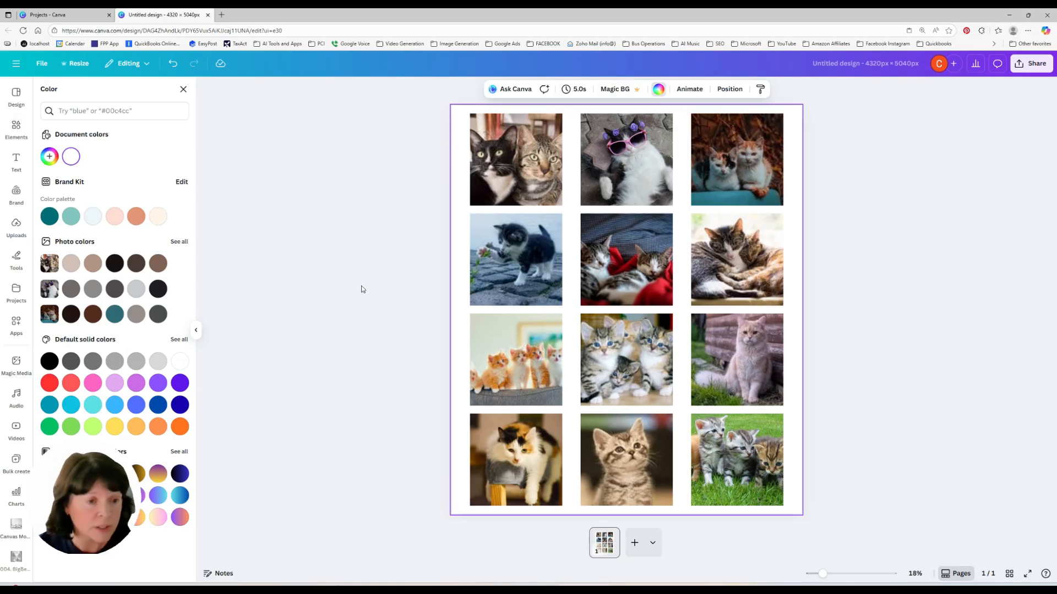
{"action": "left_click", "coordinate": [158, 315]}
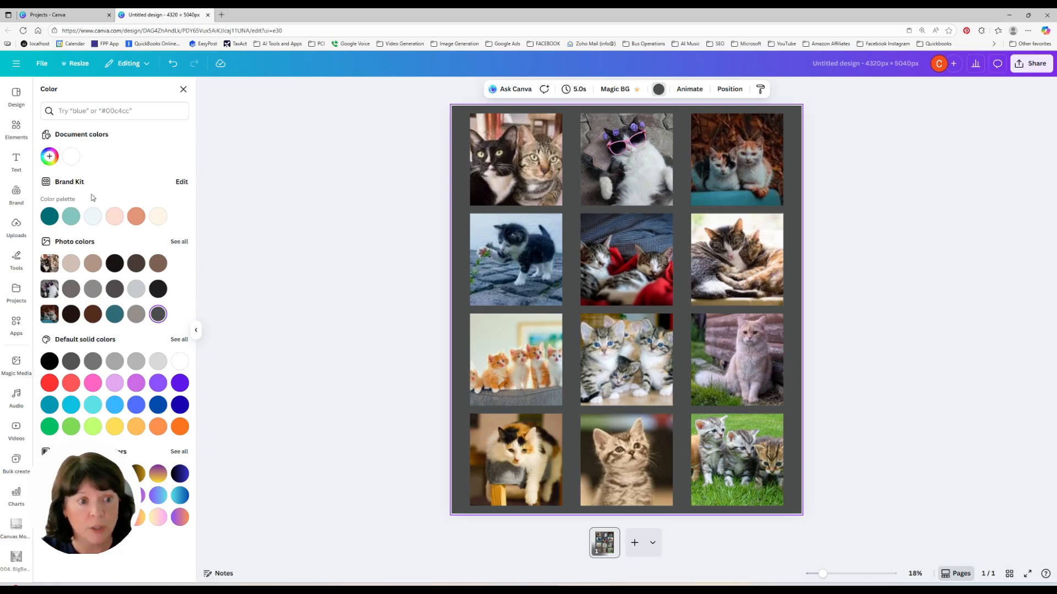
{"action": "left_click", "coordinate": [55, 162]}
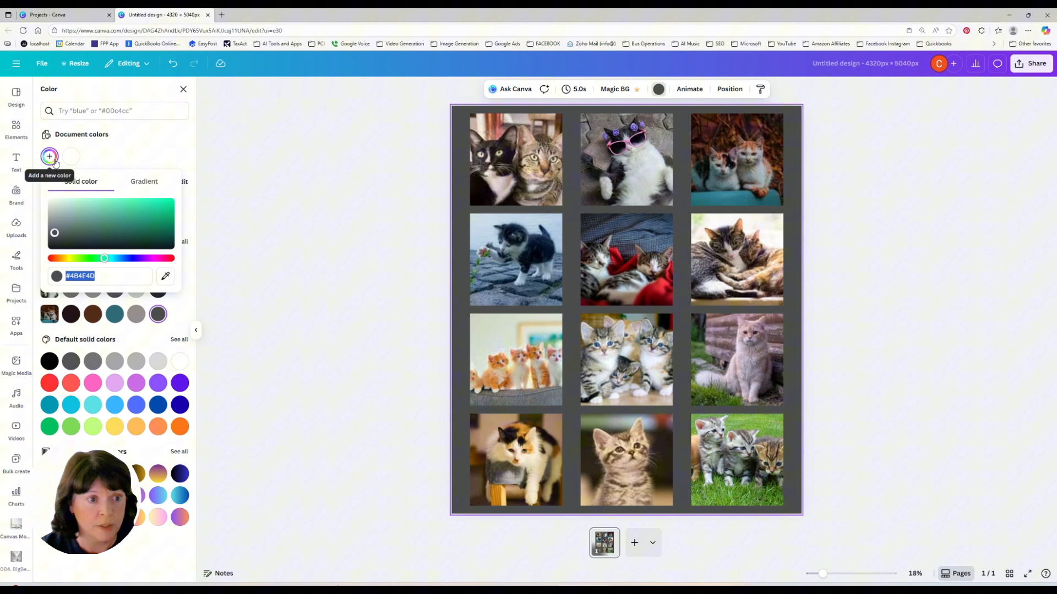
Try green #46C49A, purple #361B68 and very dark purple #150239 as custom page background colours.
{"action": "left_click", "coordinate": [128, 212]}
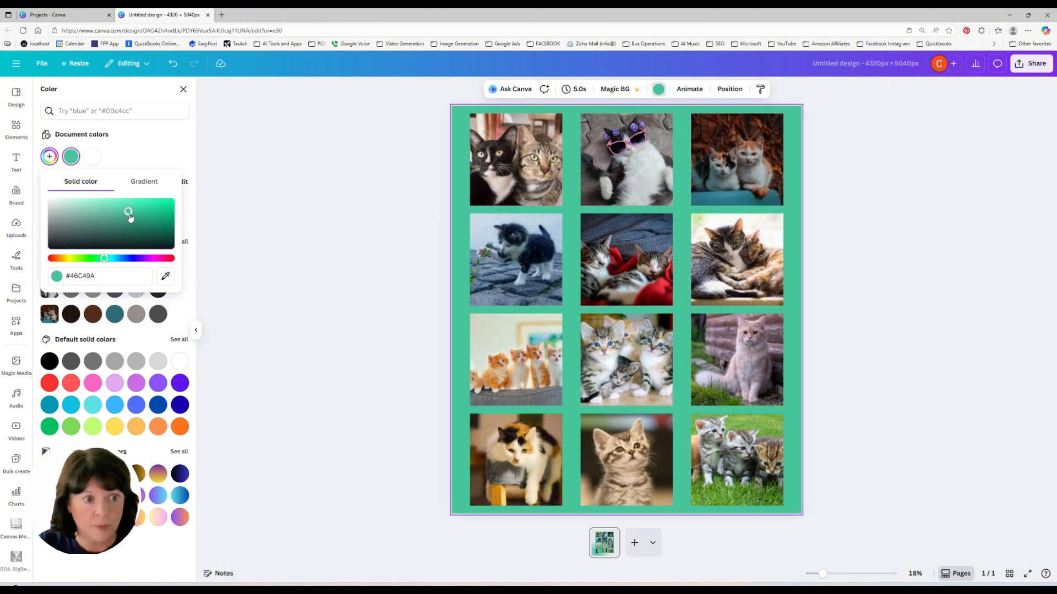
{"action": "left_click", "coordinate": [139, 259]}
{"action": "left_click", "coordinate": [139, 226]}
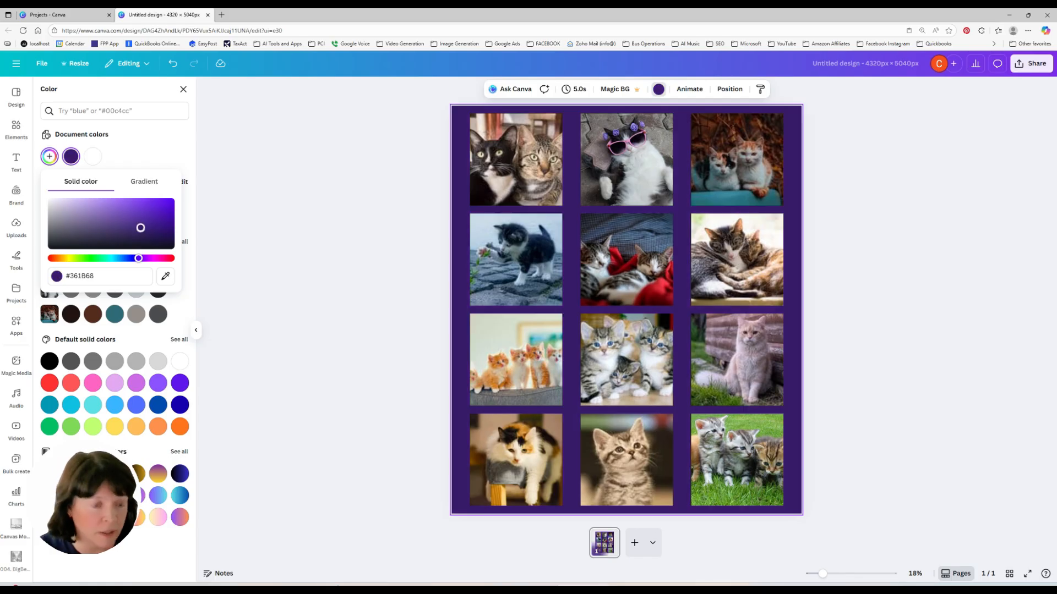
{"action": "left_click", "coordinate": [163, 220]}
{"action": "left_click", "coordinate": [167, 236]}
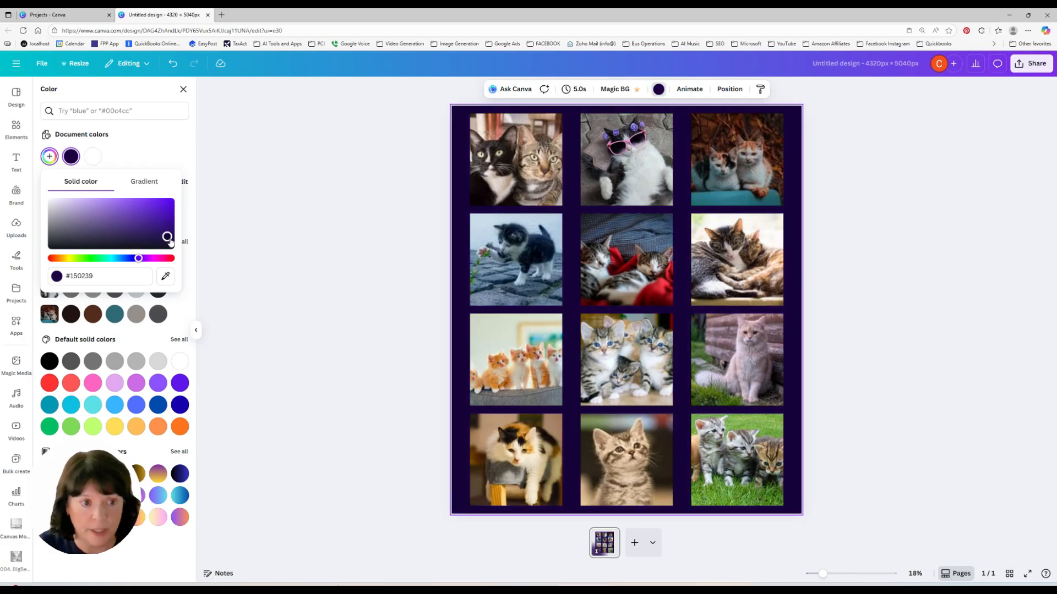
Change the custom page background to a green hue and lighten it to the soft sage shade #A6CABE.
{"action": "left_click", "coordinate": [105, 258]}
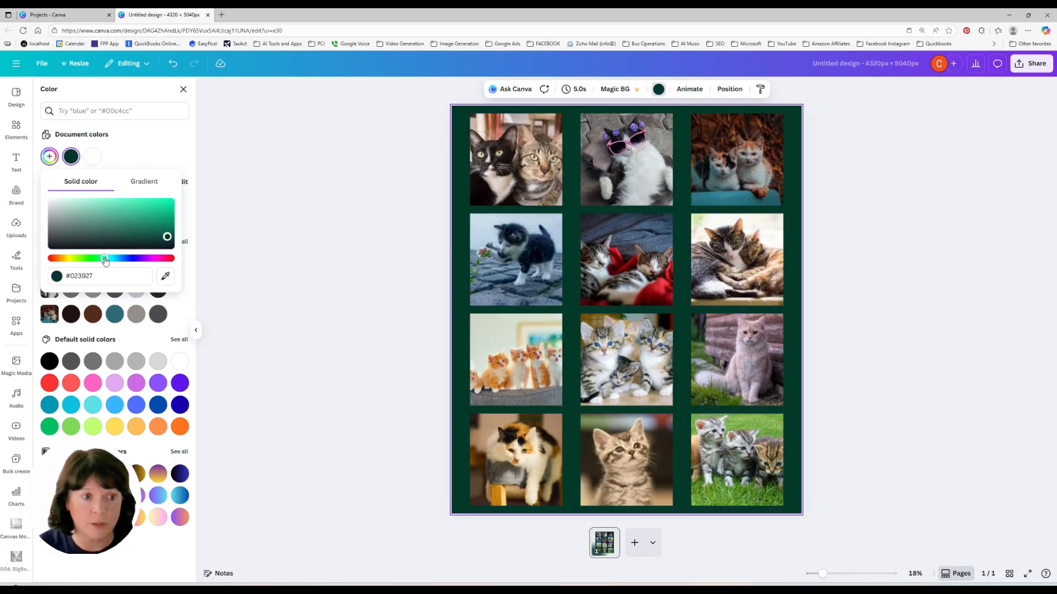
{"action": "left_click", "coordinate": [91, 206]}
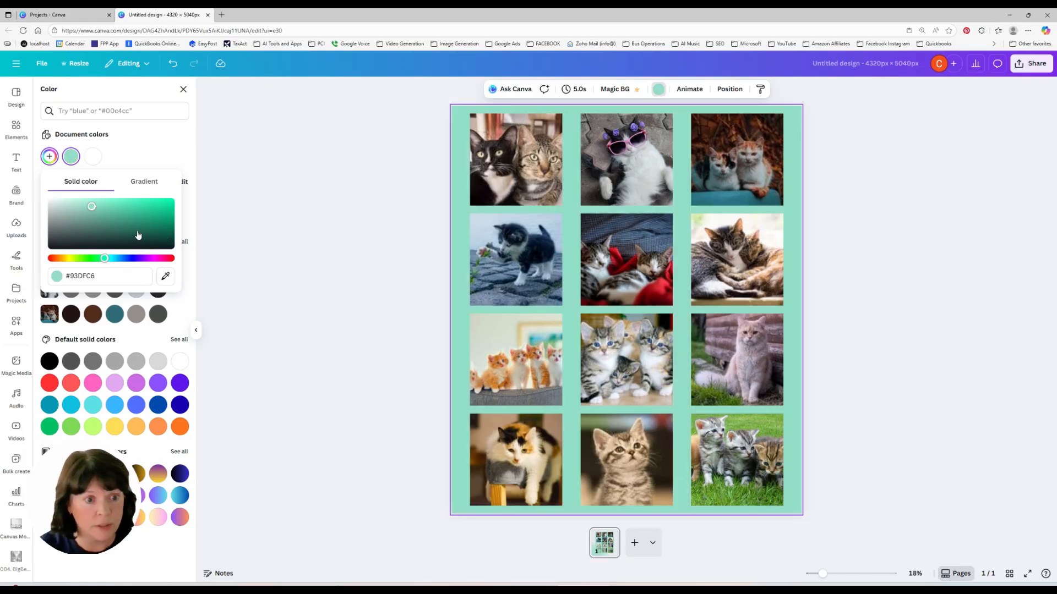
{"action": "left_click", "coordinate": [73, 214]}
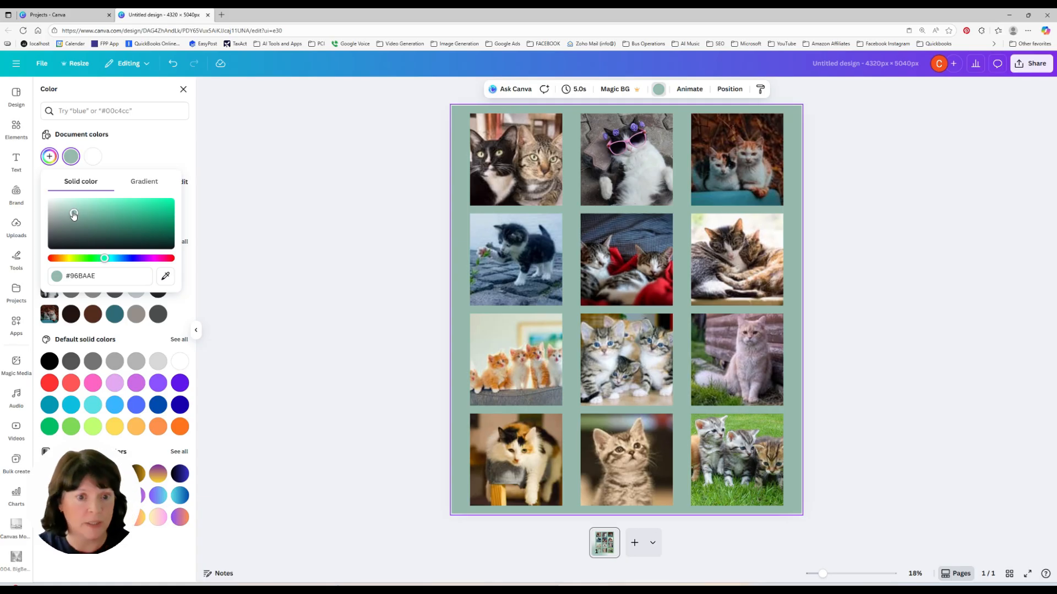
{"action": "left_click", "coordinate": [71, 211]}
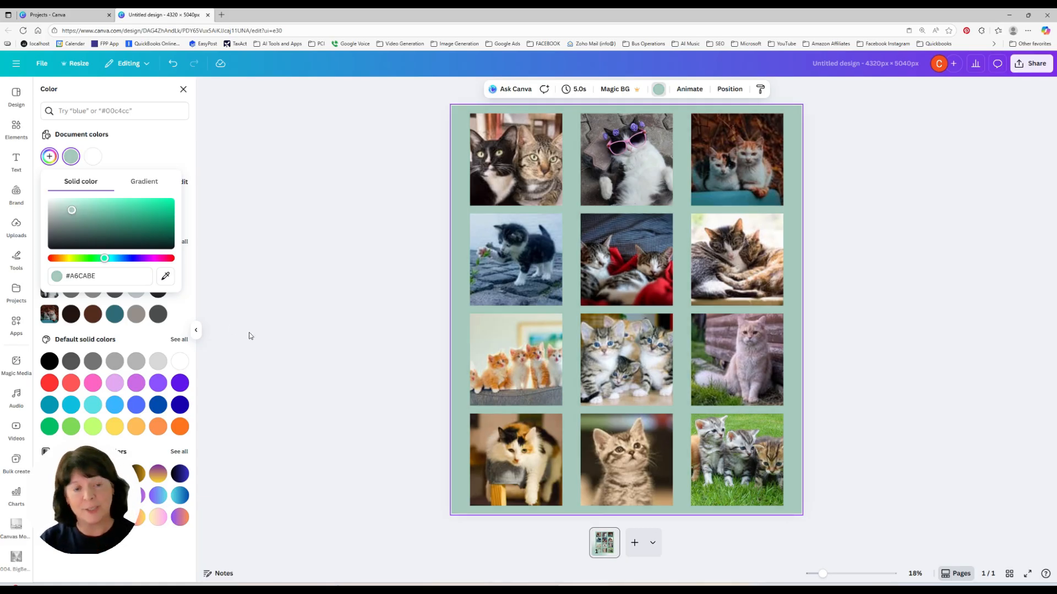
{"action": "left_click", "coordinate": [352, 331]}
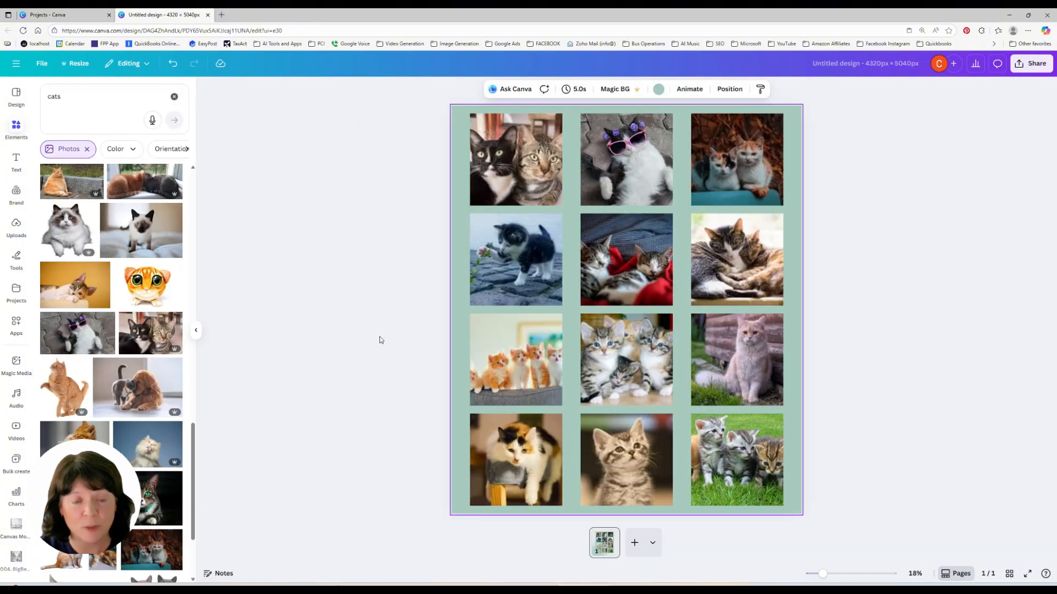
{"action": "left_click", "coordinate": [901, 370]}
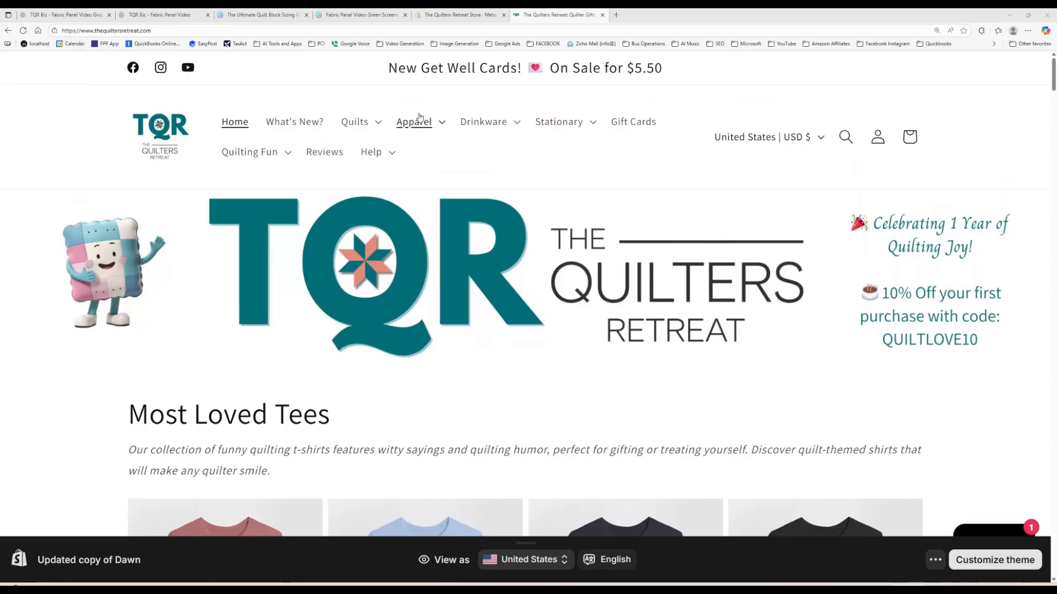
On The Quilters Retreat website, open the T-Shirts collection under Apparel and browse its products.
{"action": "left_click", "coordinate": [414, 122]}
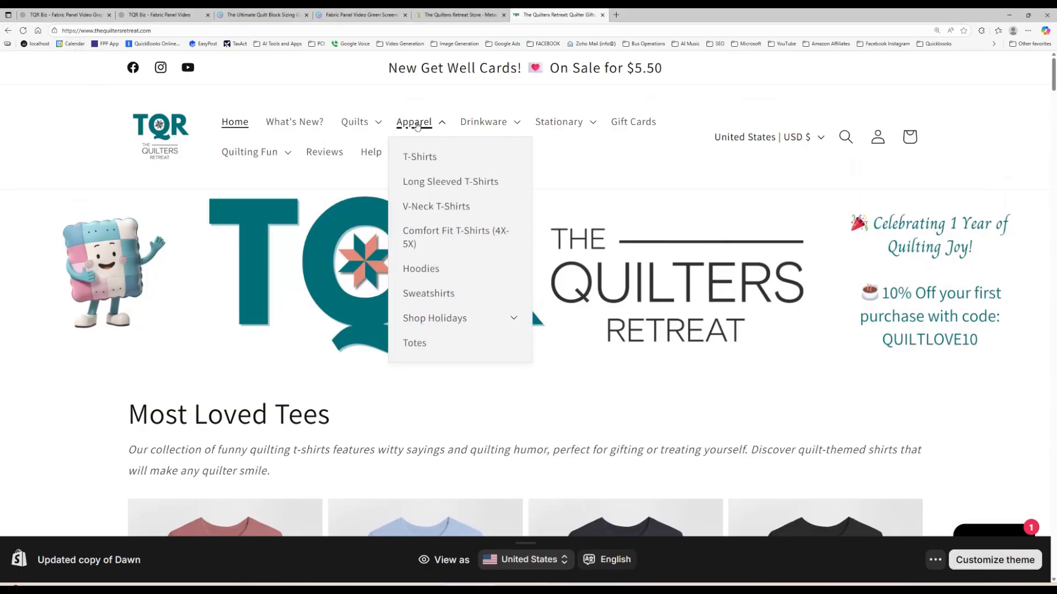
{"action": "left_click", "coordinate": [419, 159]}
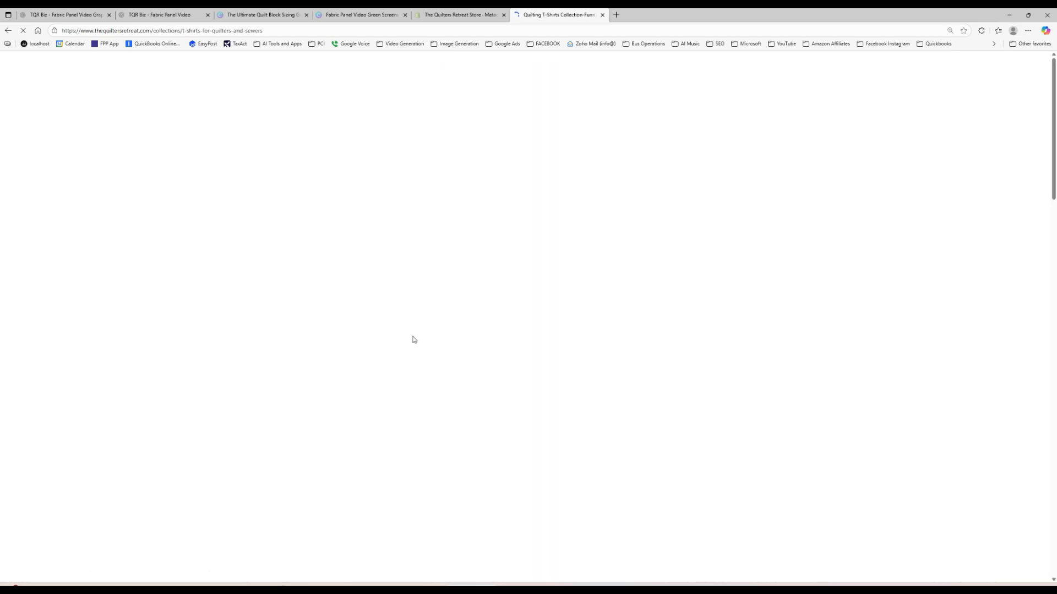
{"action": "scroll", "coordinate": [387, 352], "scroll_direction": "down", "scroll_amount": 5}
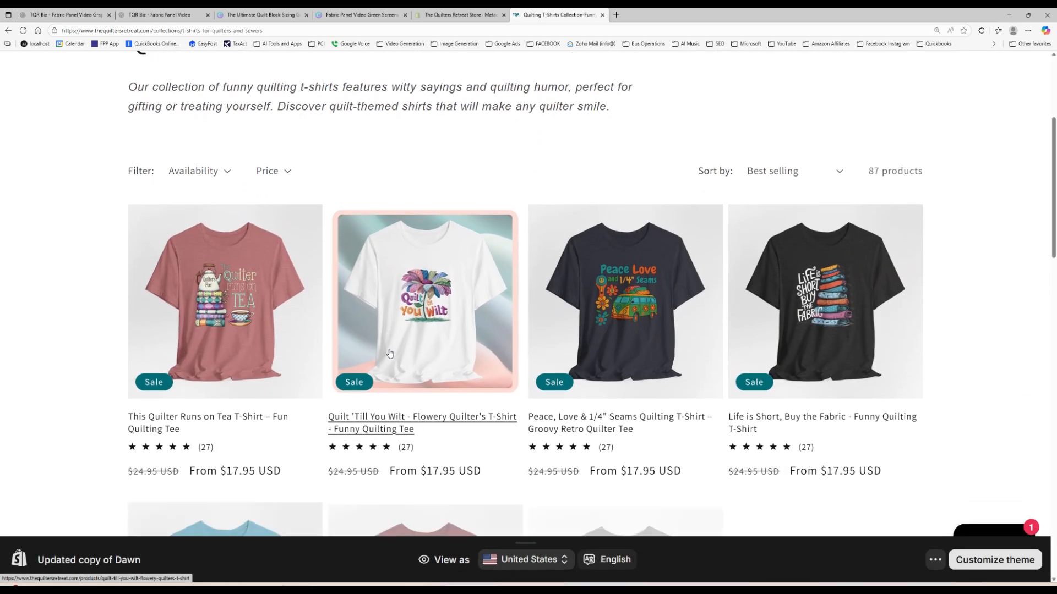
{"action": "scroll", "coordinate": [390, 352], "scroll_direction": "down", "scroll_amount": 3}
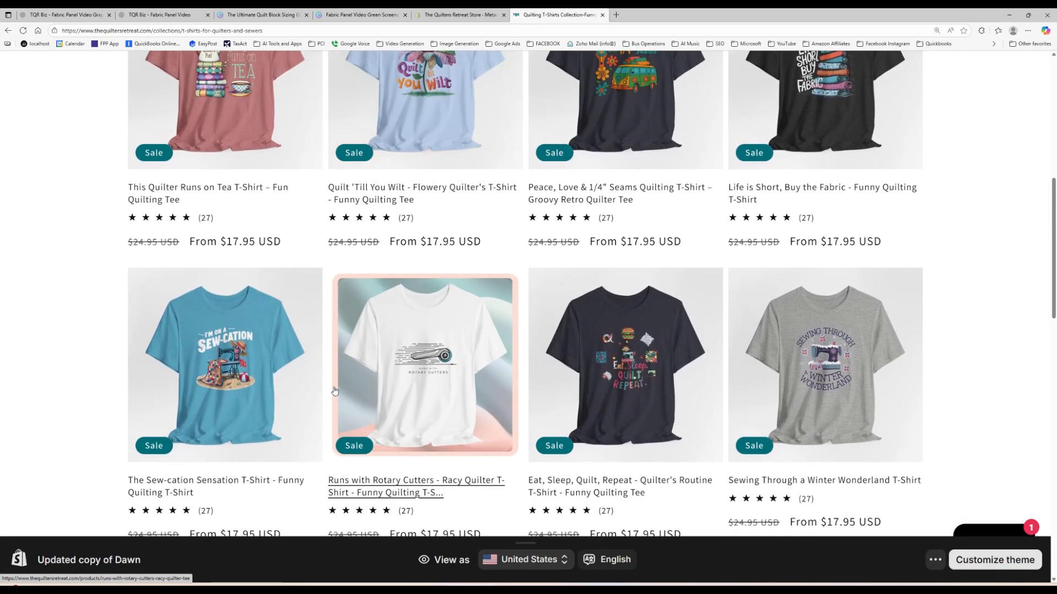
{"action": "scroll", "coordinate": [325, 393], "scroll_direction": "down", "scroll_amount": 2}
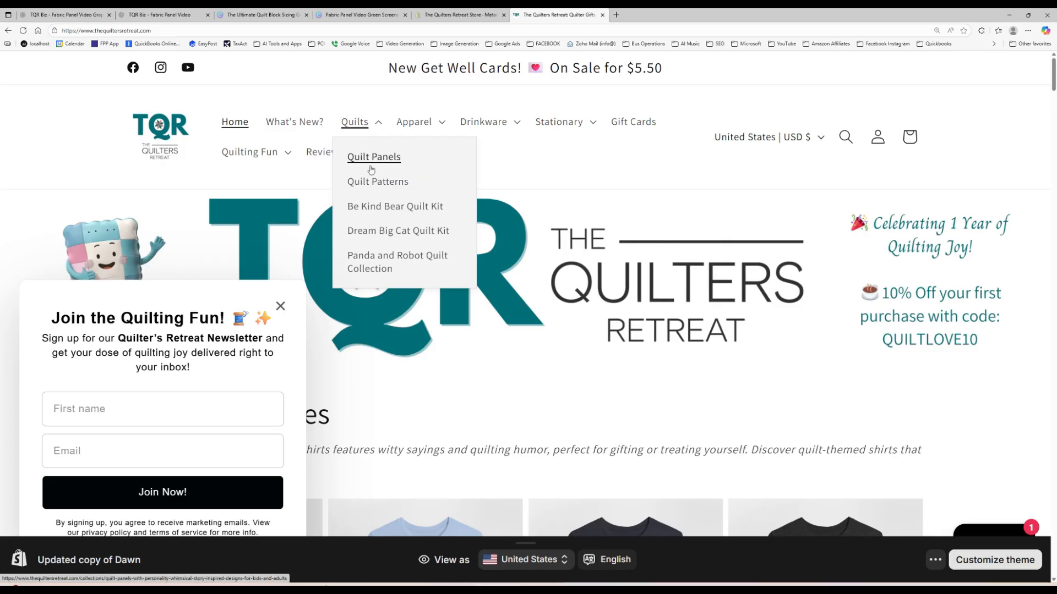
Open the Quilt Panels collection on the store site and look through all its fabric panel designs.
{"action": "left_click", "coordinate": [372, 158]}
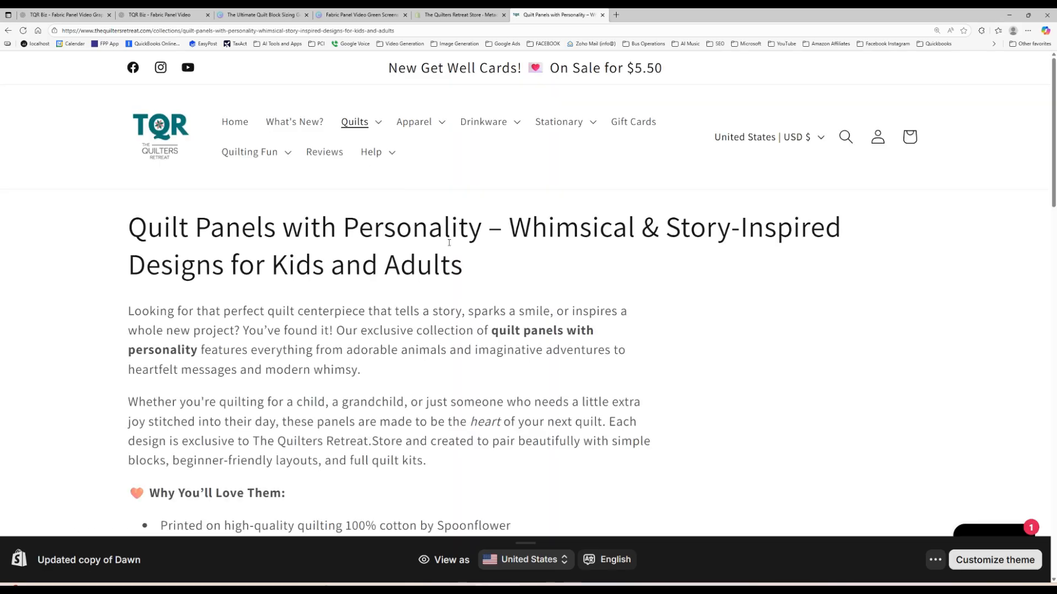
{"action": "scroll", "coordinate": [449, 242], "scroll_direction": "down", "scroll_amount": 2}
{"action": "scroll", "coordinate": [449, 243], "scroll_direction": "down", "scroll_amount": 10}
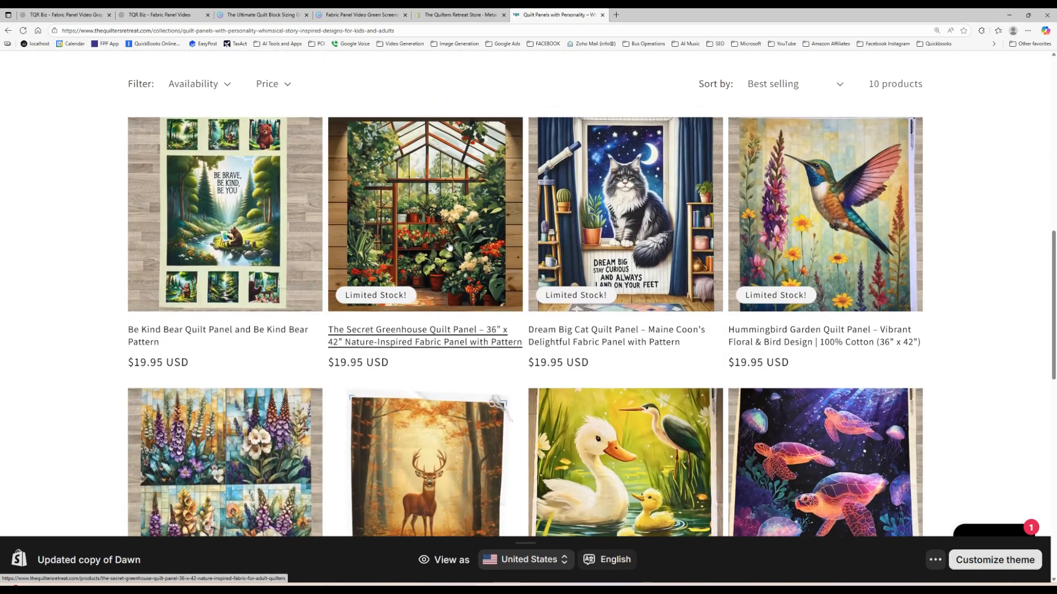
{"action": "scroll", "coordinate": [449, 246], "scroll_direction": "down", "scroll_amount": 6}
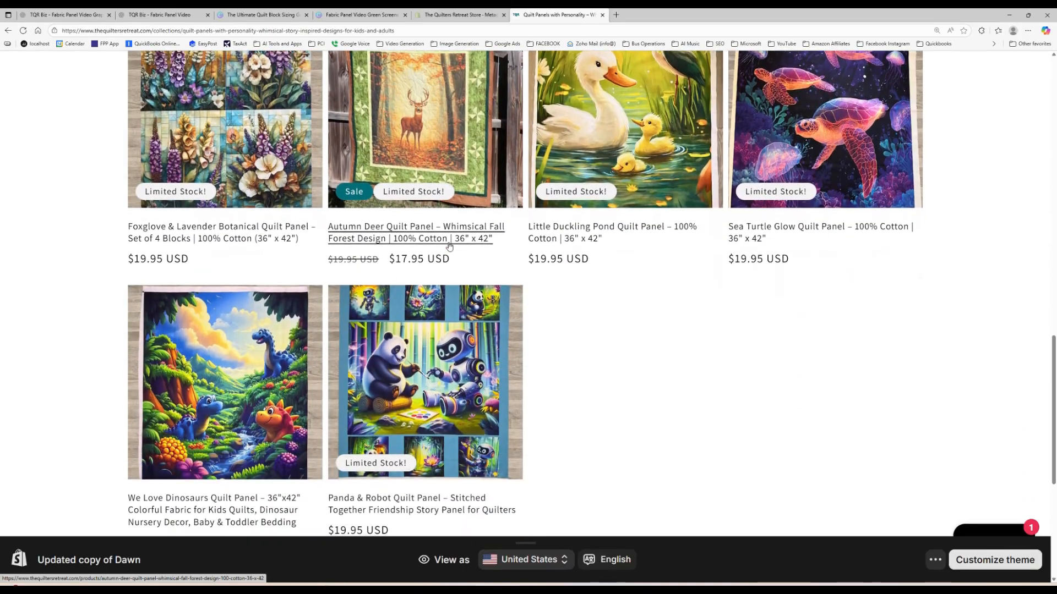
{"action": "scroll", "coordinate": [449, 246], "scroll_direction": "down", "scroll_amount": 3}
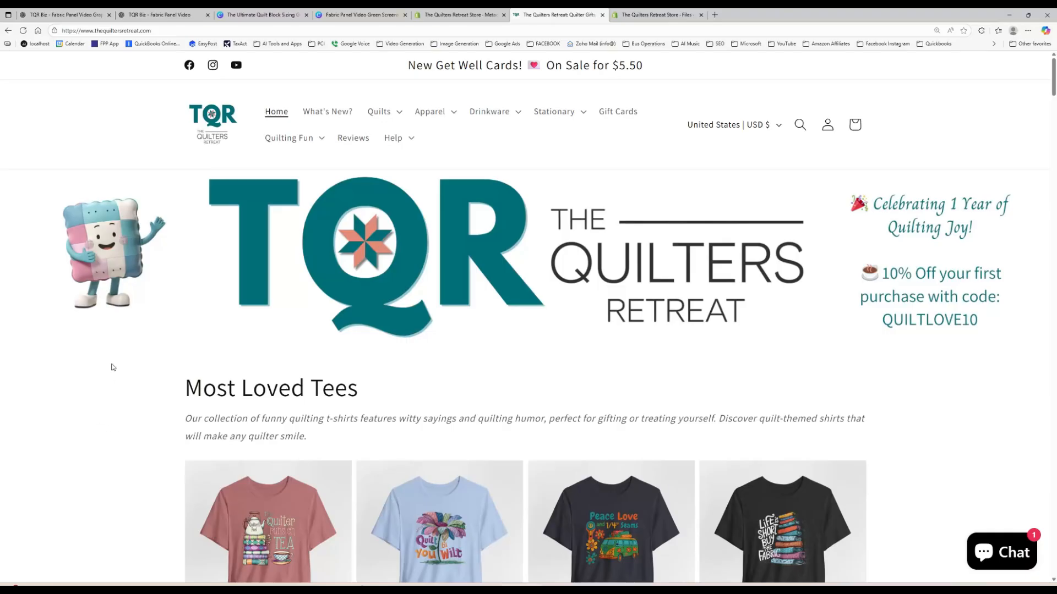
Open the Quilting Games and Tools page of the store site, shrink the page view and browse its articles.
{"action": "left_click", "coordinate": [298, 139]}
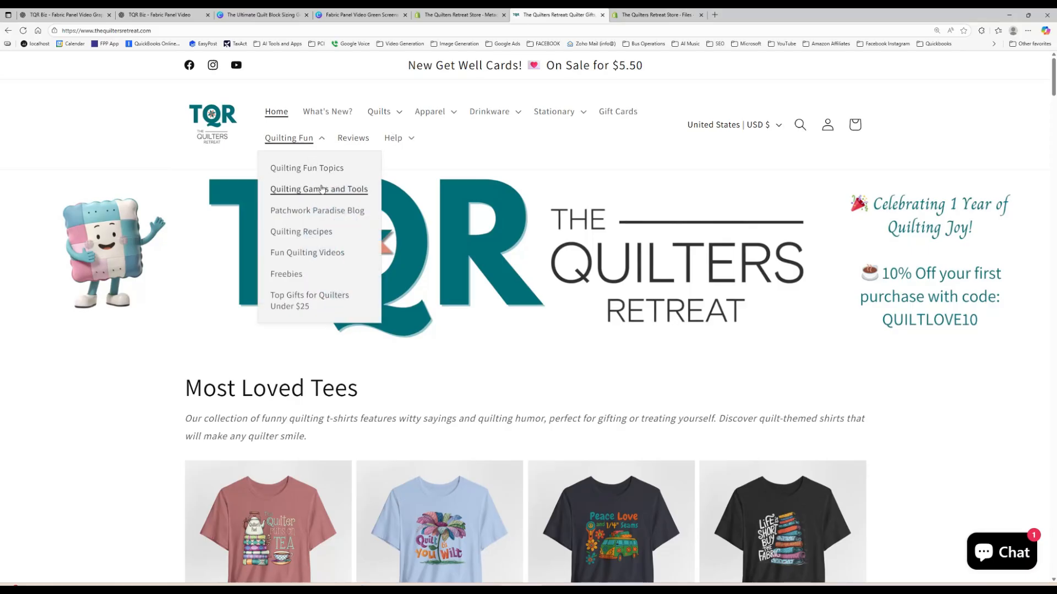
{"action": "left_click", "coordinate": [325, 192]}
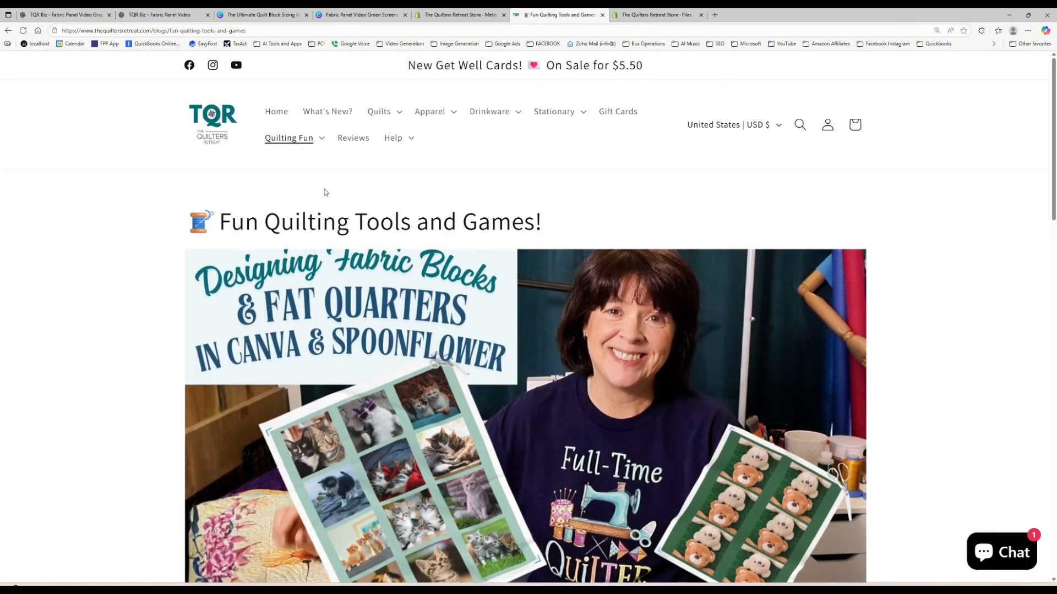
{"action": "key", "text": "ctrl+minus"}
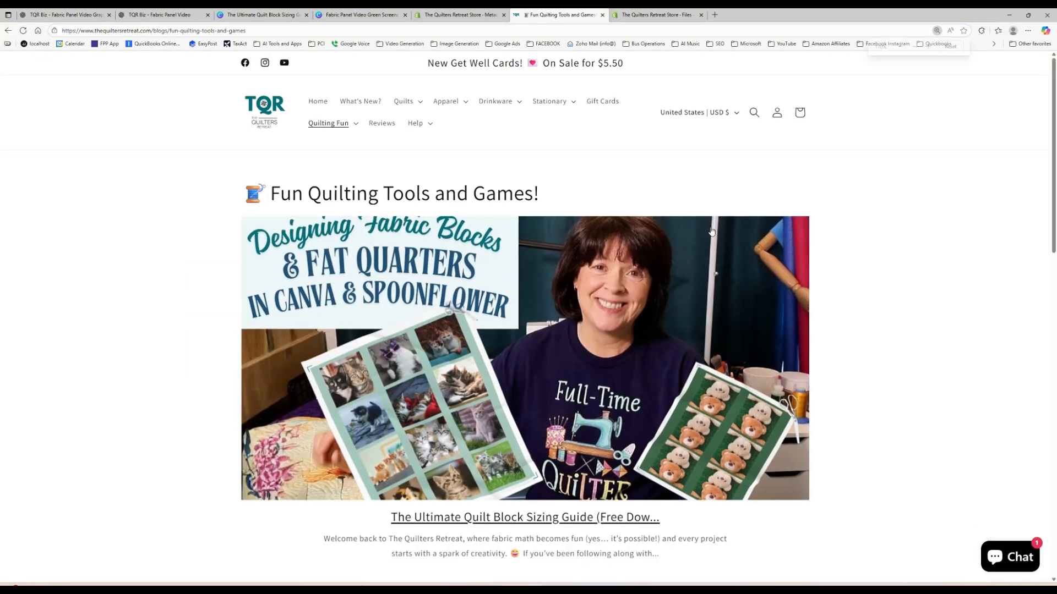
{"action": "key", "text": "ctrl+minus"}
{"action": "scroll", "coordinate": [712, 274], "scroll_direction": "down", "scroll_amount": 3}
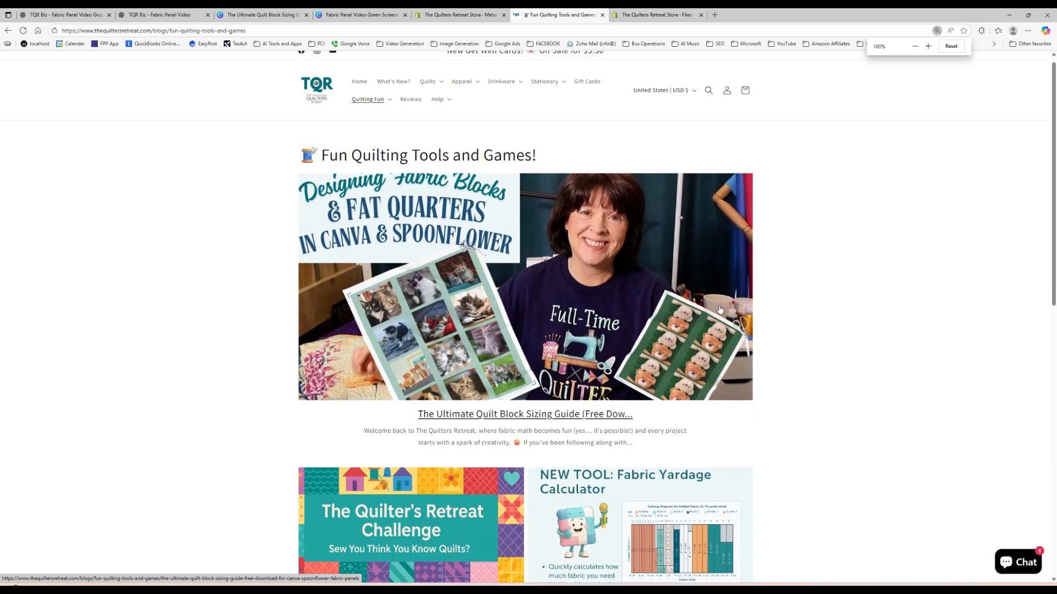
{"action": "scroll", "coordinate": [719, 309], "scroll_direction": "down", "scroll_amount": 1}
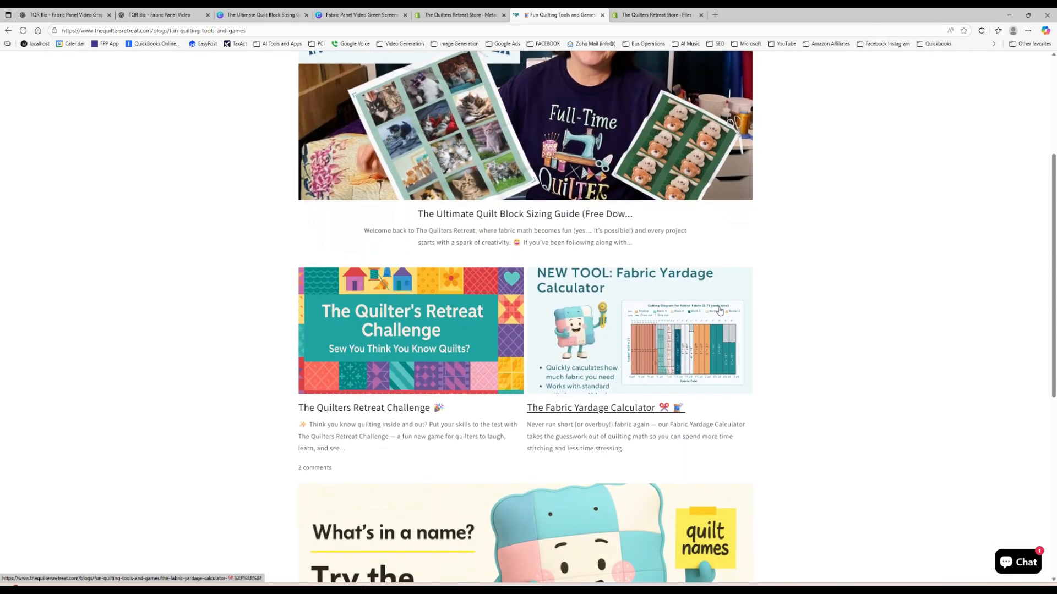
Open the Ultimate Quilt Block Sizing Guide article, enlarge the page view and find its Quilt Block Sizing & Placement Guide link.
{"action": "scroll", "coordinate": [715, 308], "scroll_direction": "up", "scroll_amount": 4}
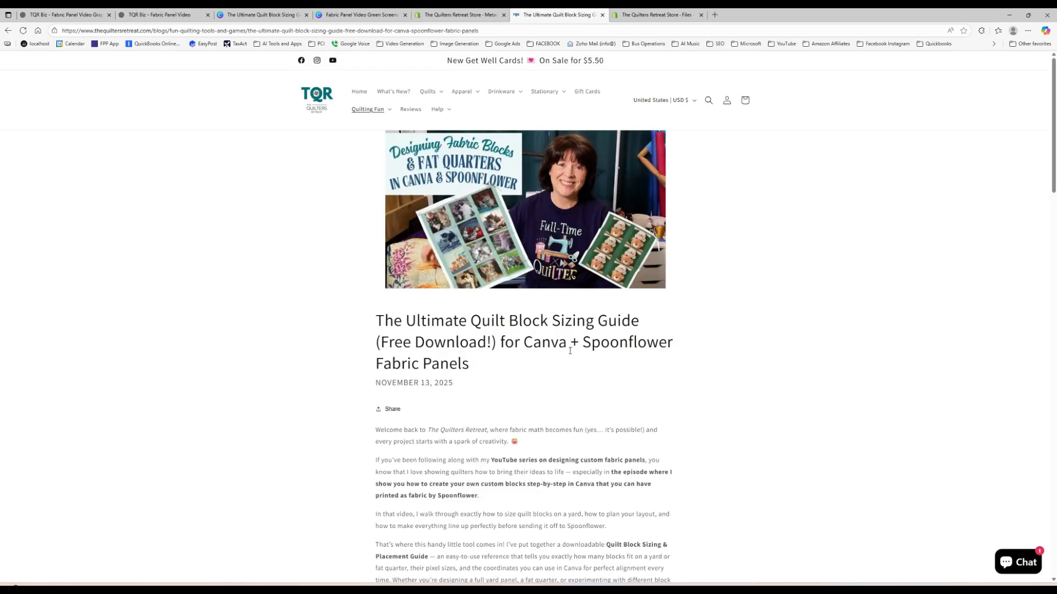
{"action": "key", "text": "ctrl+plus"}
{"action": "key", "text": "ctrl+plus"}
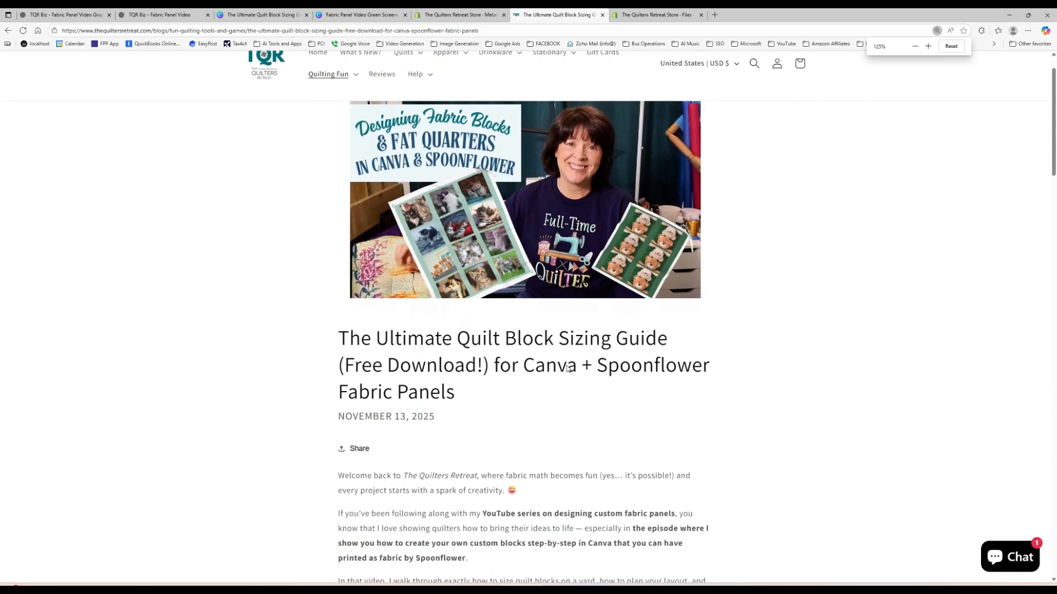
{"action": "scroll", "coordinate": [567, 368], "scroll_direction": "down", "scroll_amount": 3}
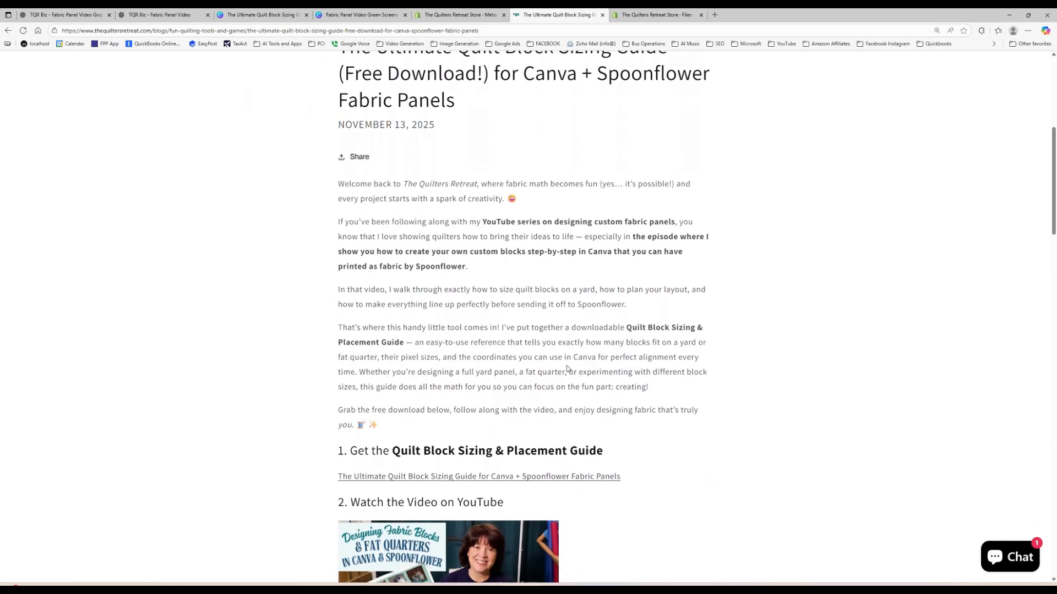
{"action": "scroll", "coordinate": [567, 369], "scroll_direction": "down", "scroll_amount": 2}
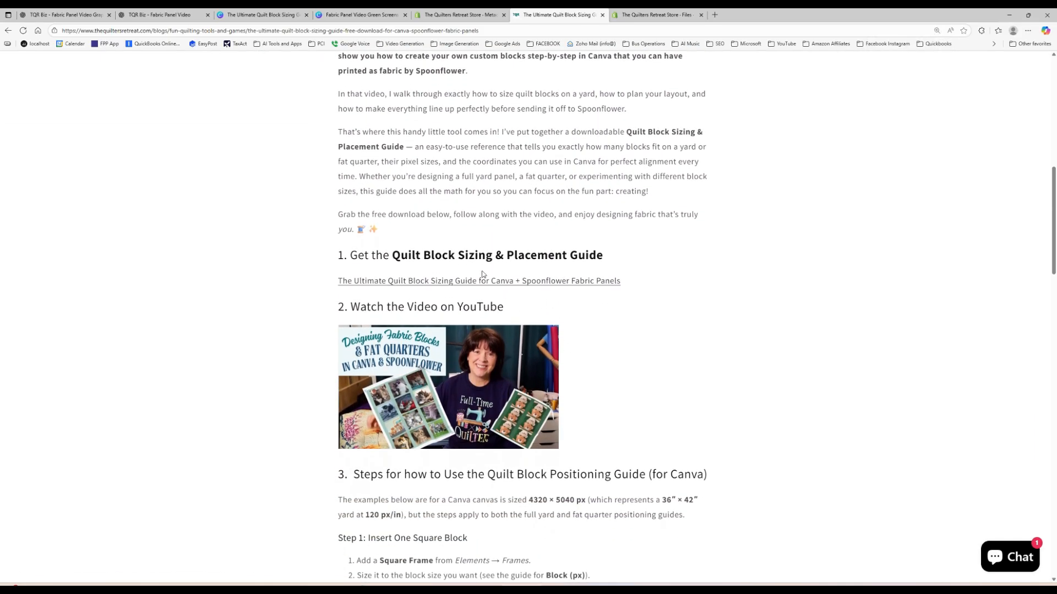
Open The Ultimate Quilt Block Sizing Guide PDF and look through its square and non-square block positioning tables.
{"action": "left_click", "coordinate": [481, 282]}
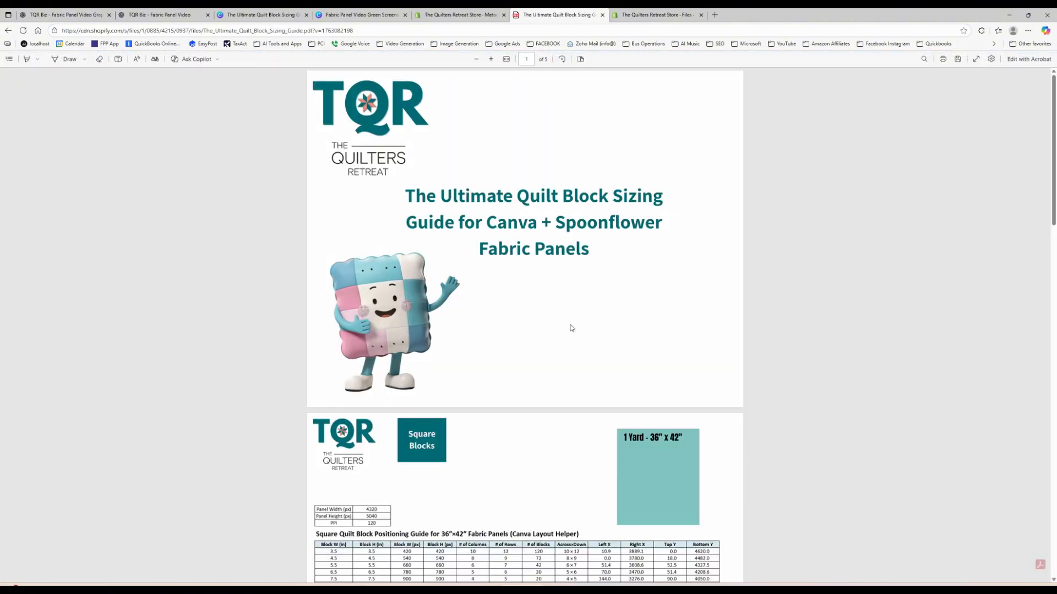
{"action": "scroll", "coordinate": [571, 328], "scroll_direction": "down", "scroll_amount": 5}
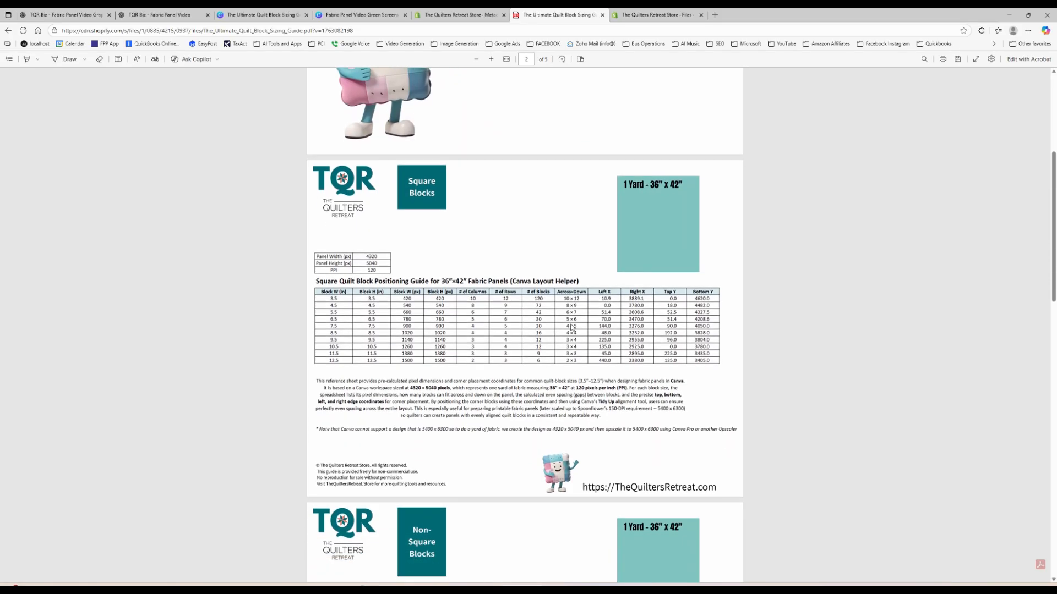
{"action": "scroll", "coordinate": [571, 328], "scroll_direction": "down", "scroll_amount": 8}
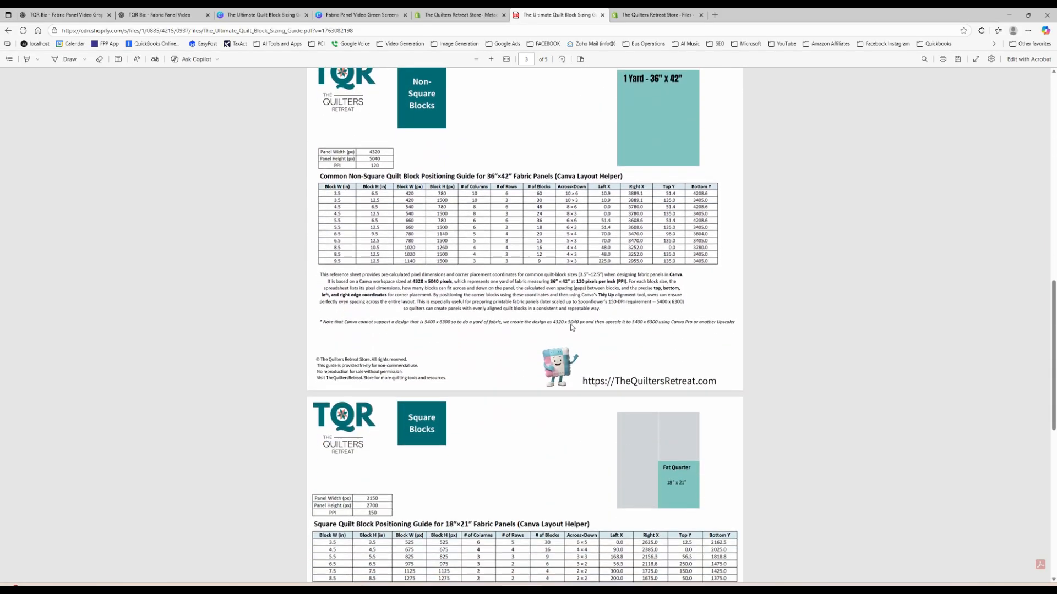
{"action": "scroll", "coordinate": [572, 328], "scroll_direction": "down", "scroll_amount": 2}
{"action": "scroll", "coordinate": [571, 328], "scroll_direction": "up", "scroll_amount": 5}
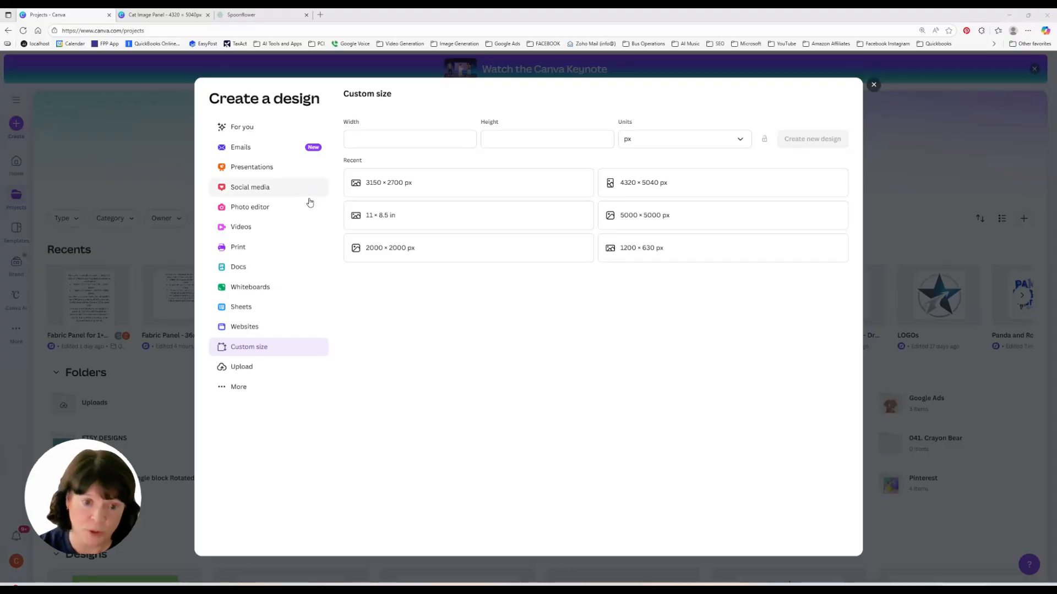
In Canva, create a new custom-size design 3150 px wide and 2700 px high.
{"action": "left_click", "coordinate": [422, 133]}
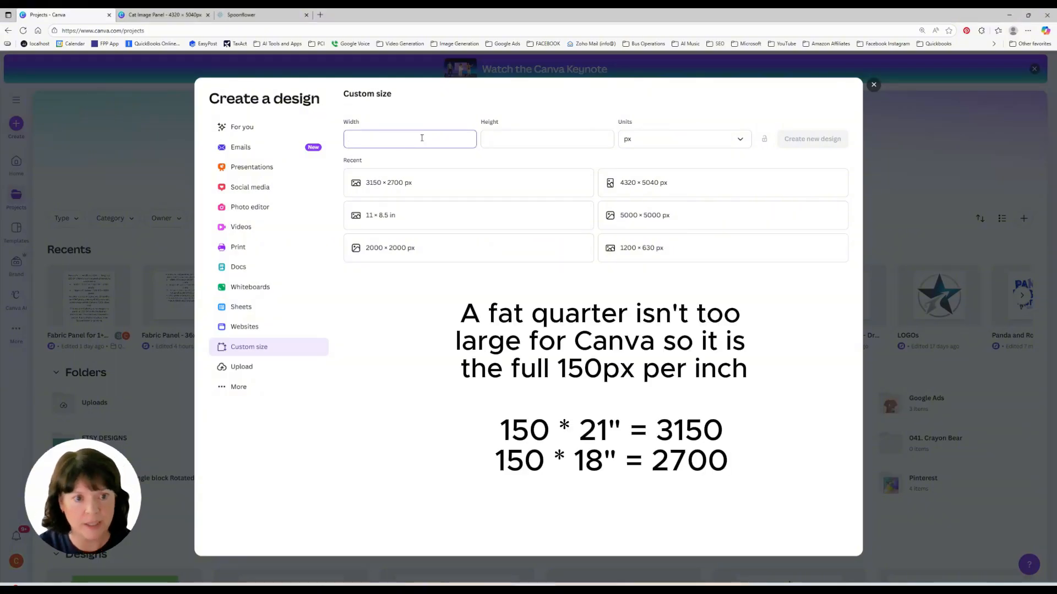
{"action": "type", "text": "3150"}
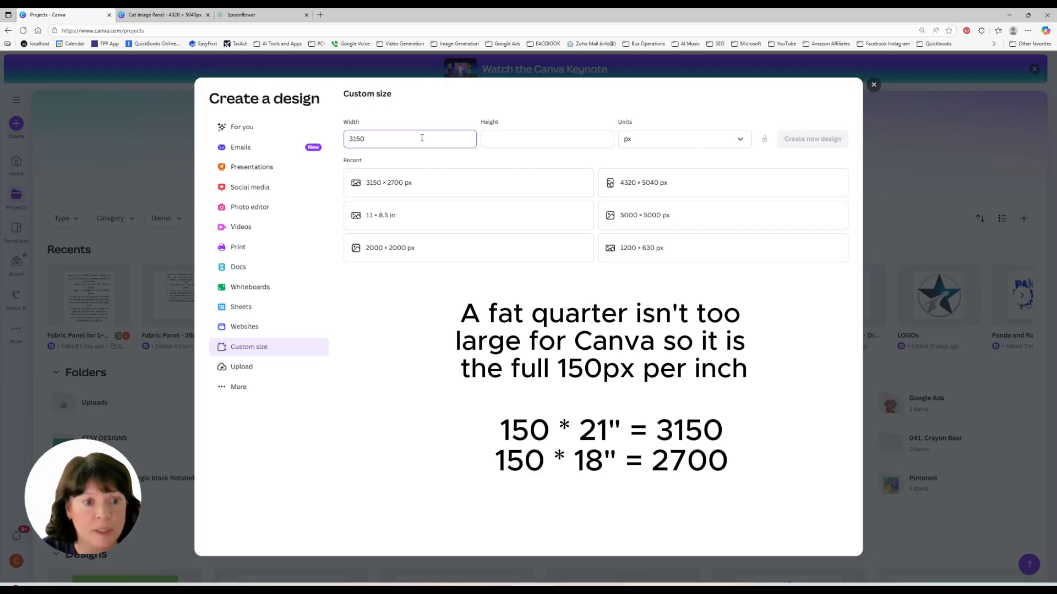
{"action": "key", "text": "Tab"}
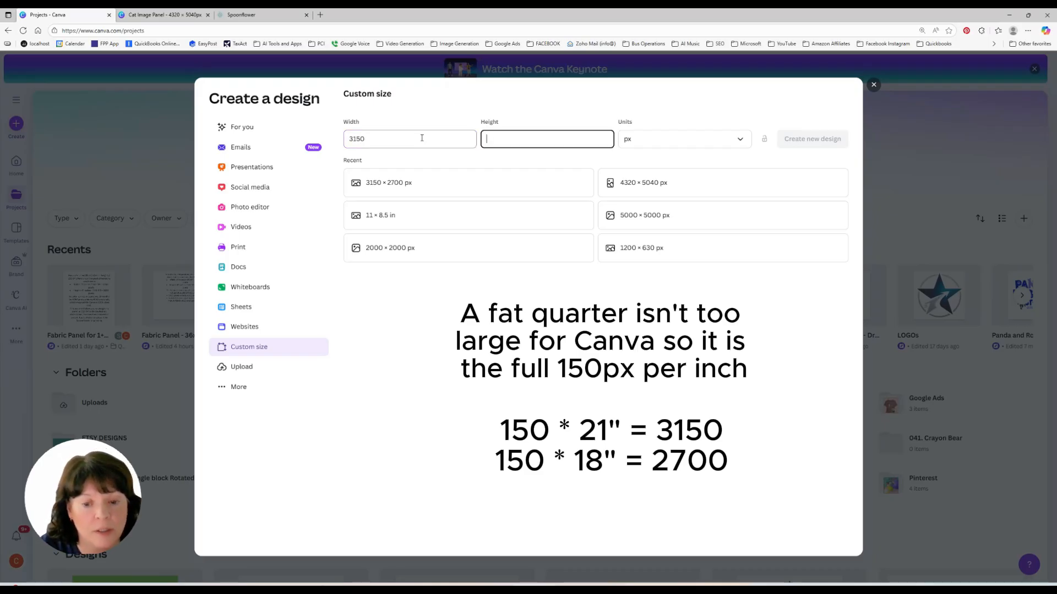
{"action": "type", "text": "2700"}
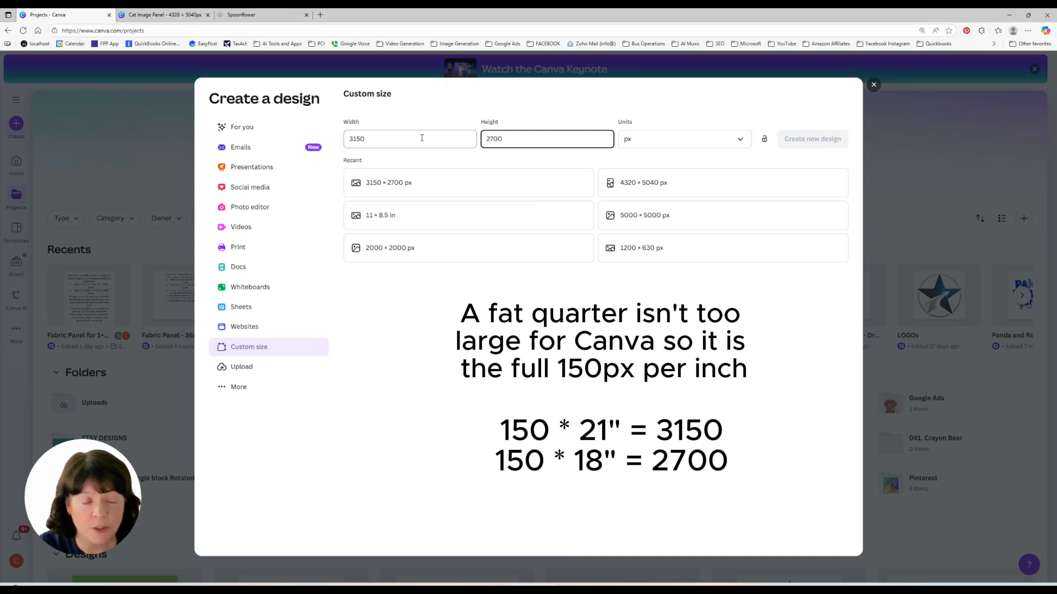
{"action": "key", "text": "Tab"}
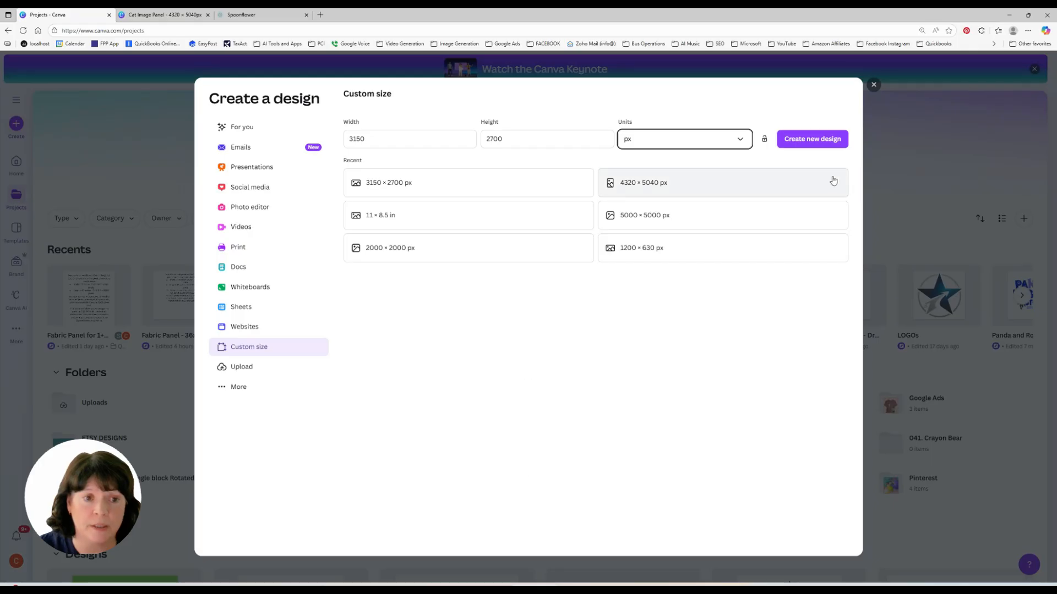
{"action": "left_click", "coordinate": [812, 140]}
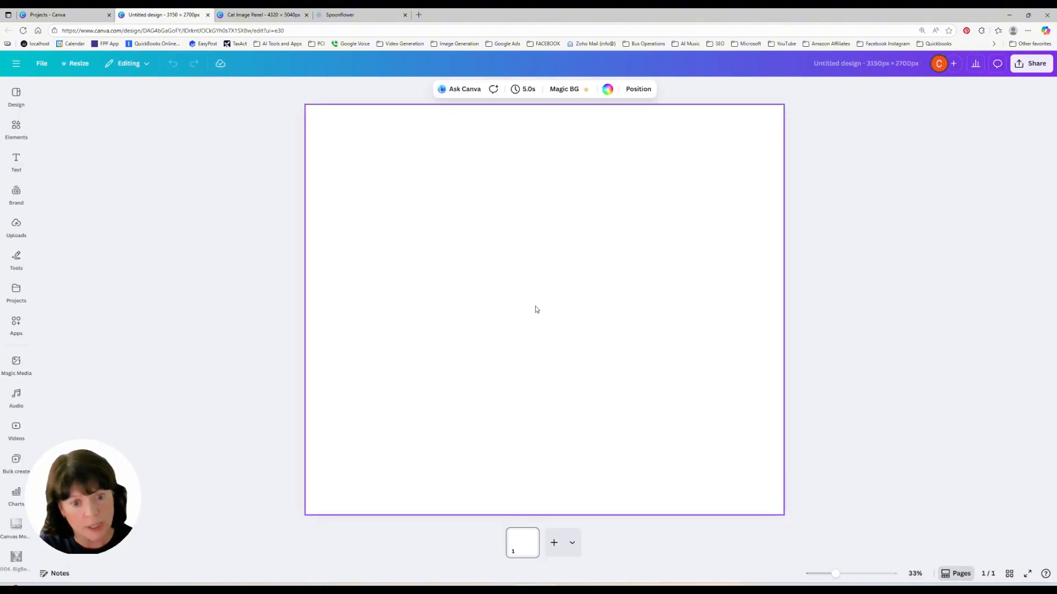
Search the elements for "frame" and add the plain square frame to the blank page.
{"action": "left_click", "coordinate": [16, 128]}
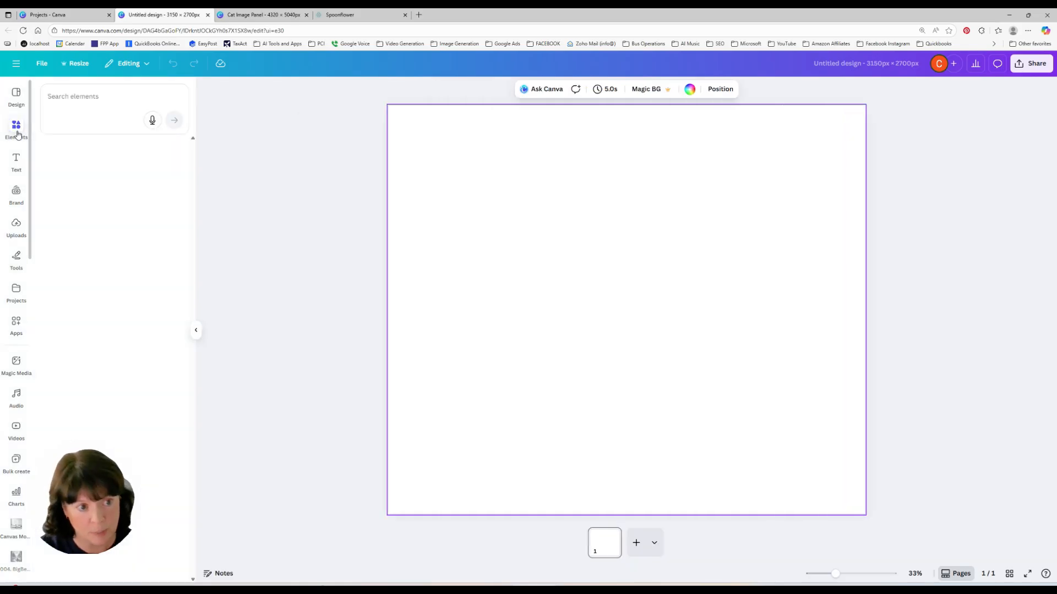
{"action": "left_click", "coordinate": [101, 100]}
{"action": "type", "text": "frame"}
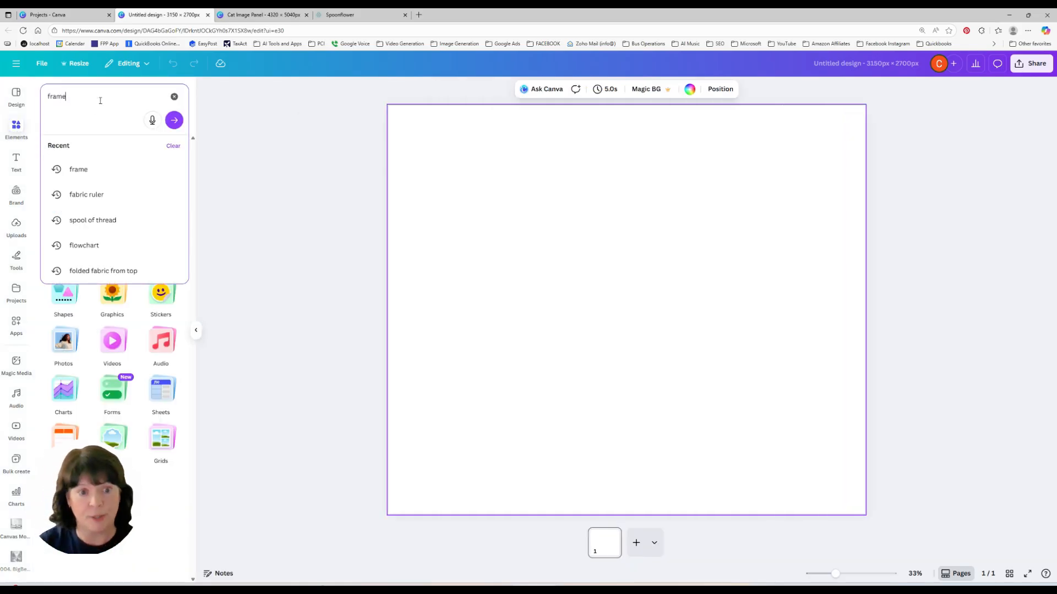
{"action": "key", "text": "Return"}
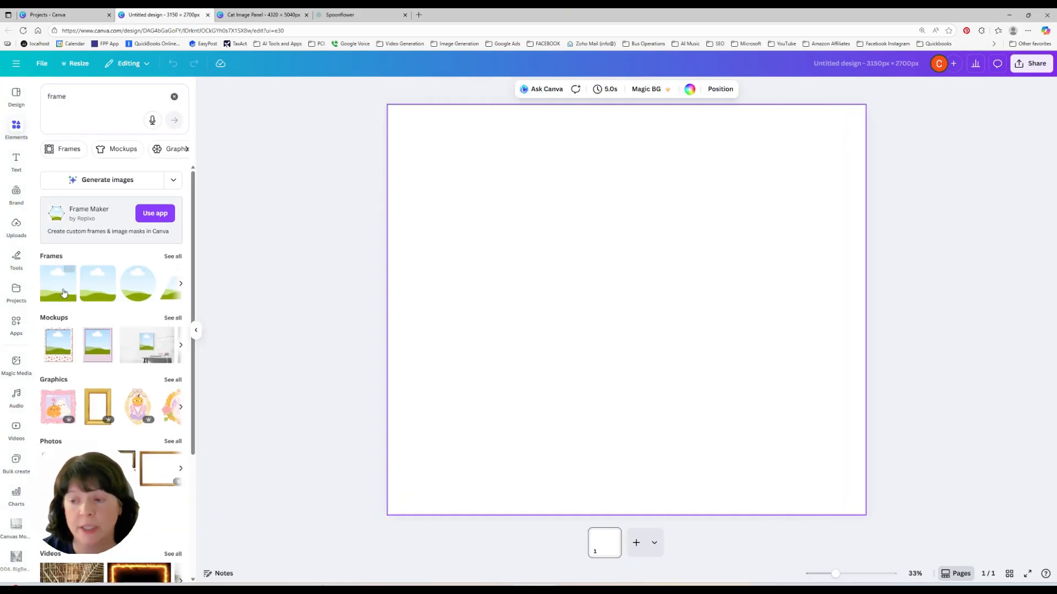
{"action": "left_click", "coordinate": [60, 297]}
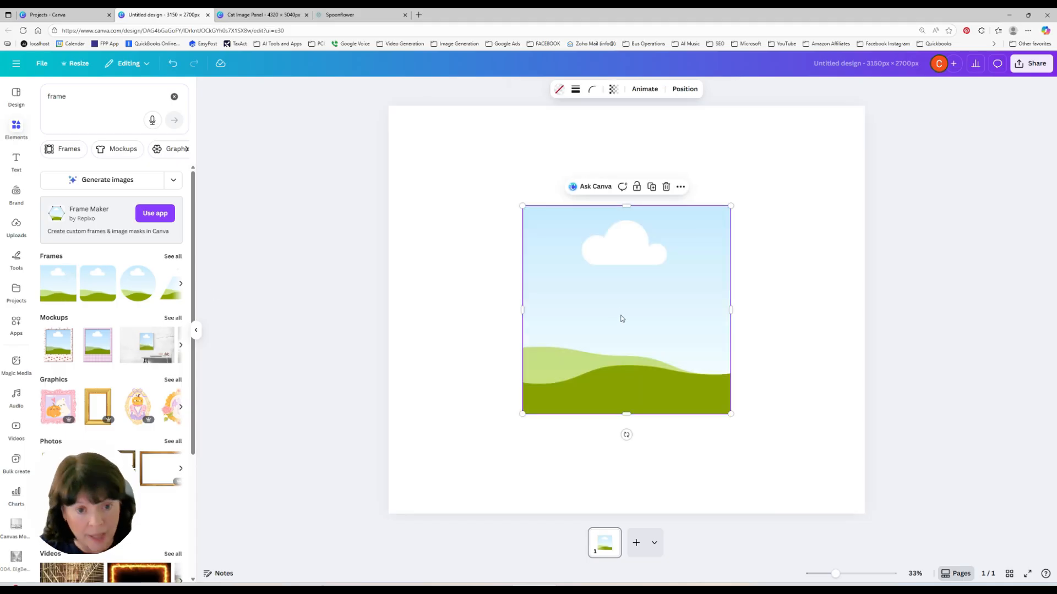
Set the frame's width and height to 975 px each and lock its aspect ratio.
{"action": "left_click", "coordinate": [684, 88]}
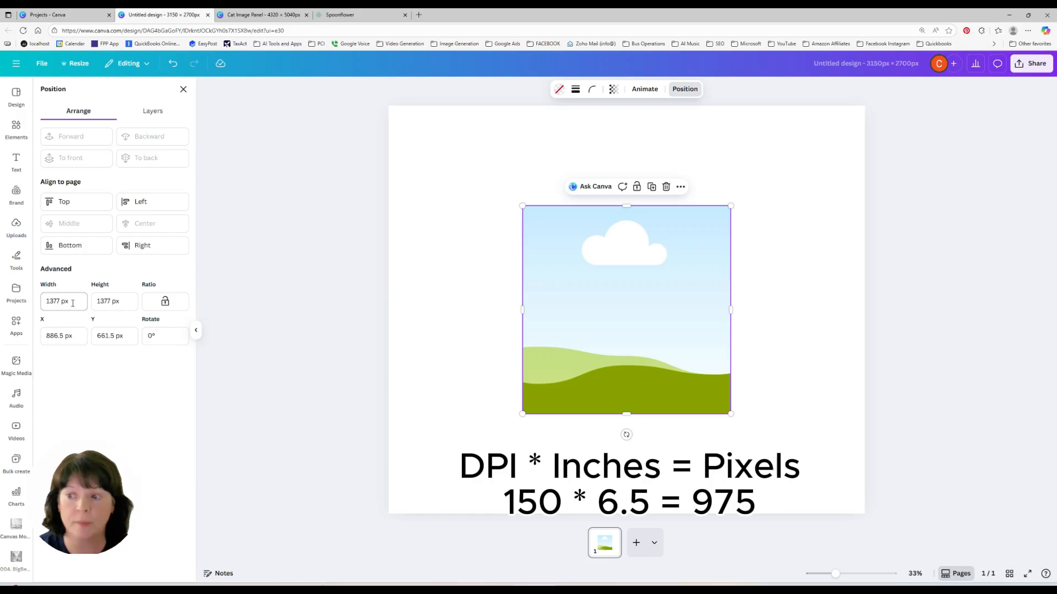
{"action": "left_click", "coordinate": [51, 304]}
{"action": "type", "text": "9"}
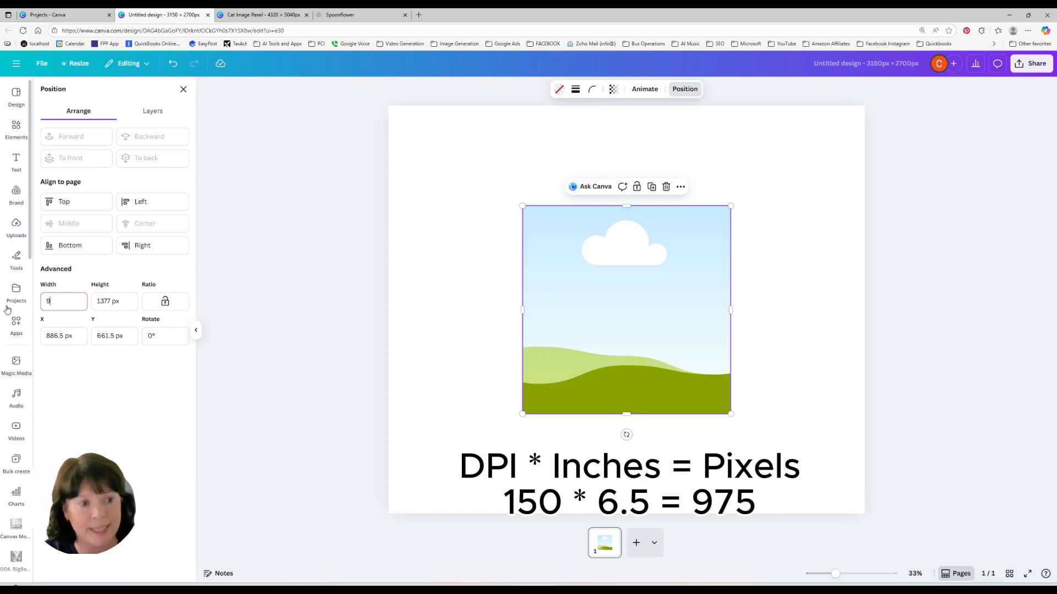
{"action": "type", "text": "75"}
{"action": "key", "text": "Tab"}
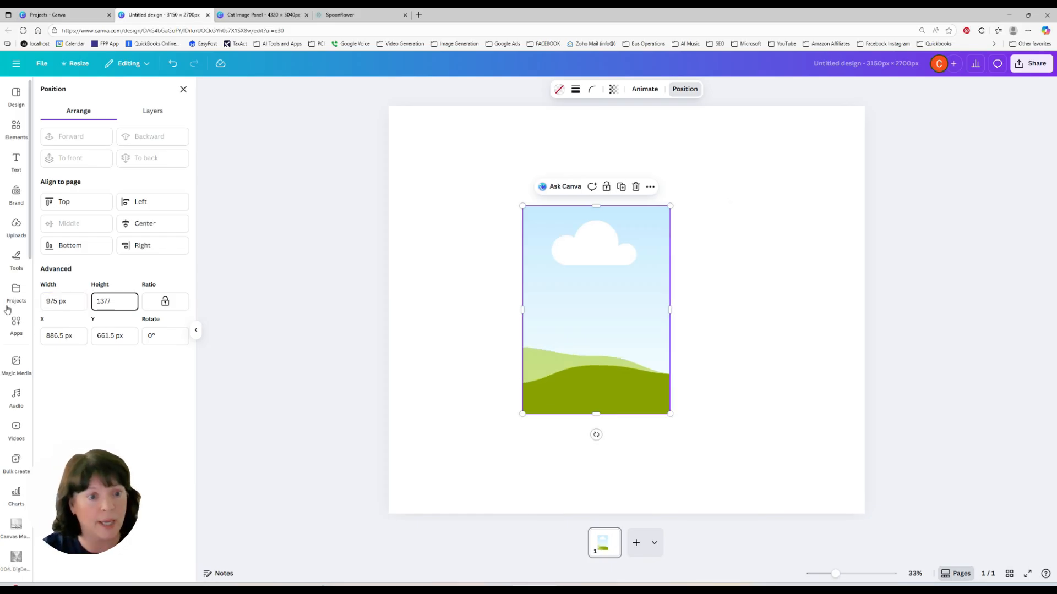
{"action": "type", "text": "975"}
{"action": "key", "text": "Tab"}
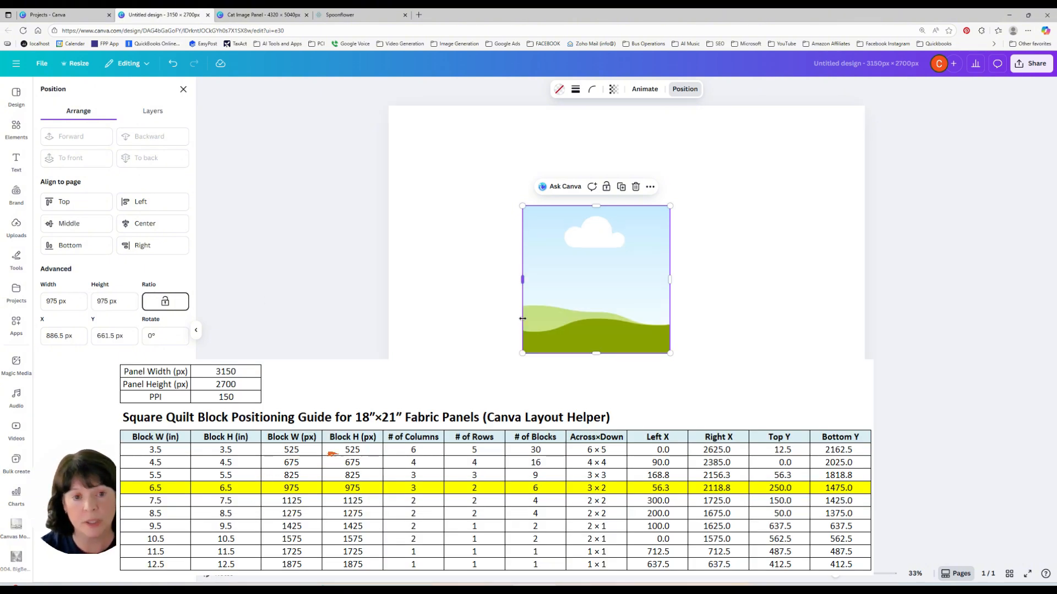
{"action": "left_click", "coordinate": [164, 302]}
Move the frame to the page's upper-left area, about X 112, Y 148 px, and place a copy beside it in the same row.
{"action": "left_click_drag", "start_coordinate": [612, 299], "coordinate": [503, 217]}
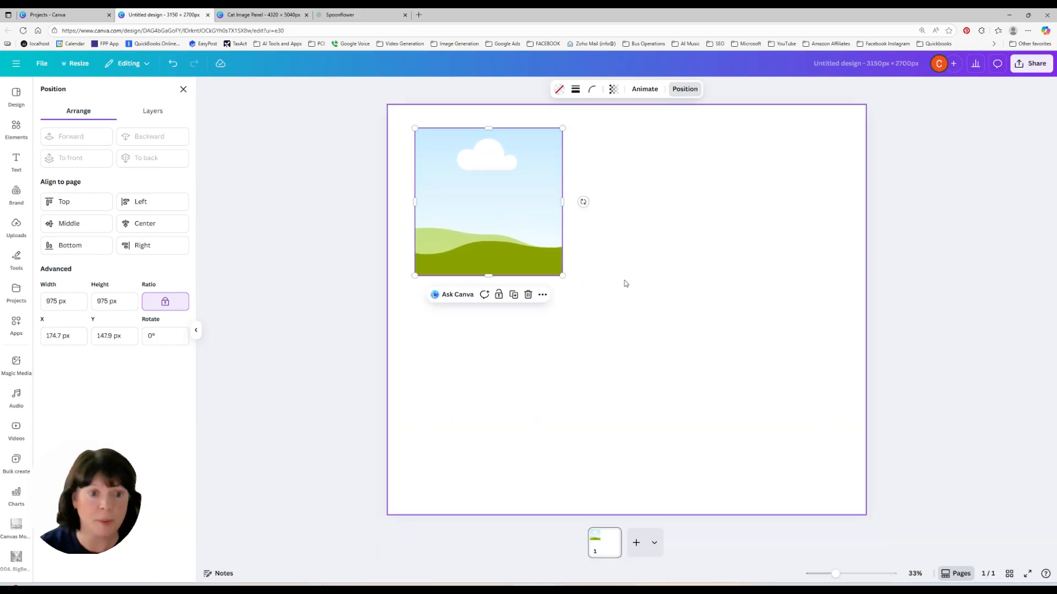
{"action": "right_click", "coordinate": [514, 161]}
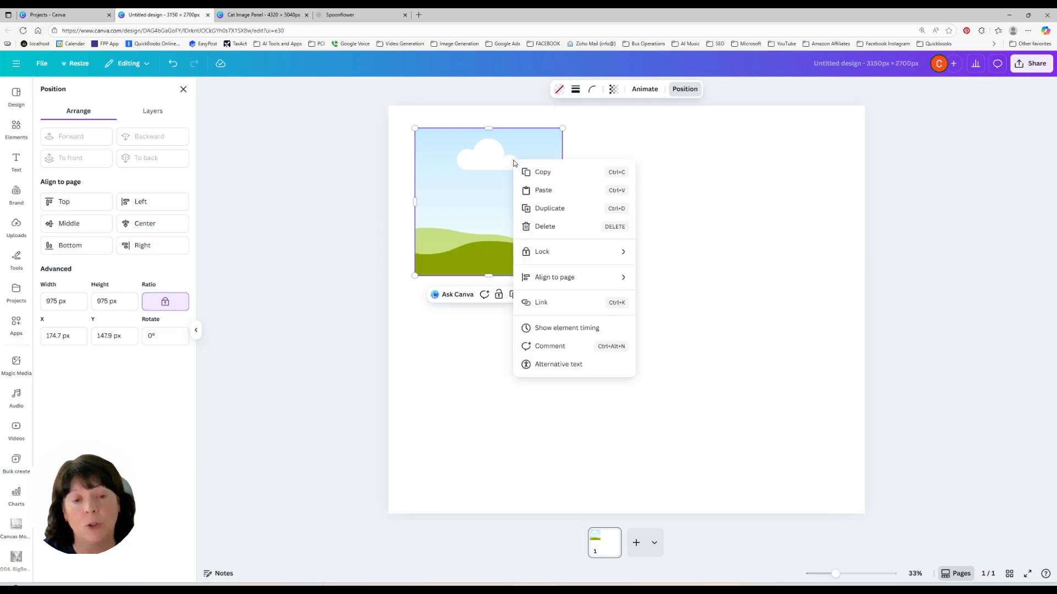
{"action": "left_click", "coordinate": [551, 172]}
{"action": "right_click", "coordinate": [653, 194]}
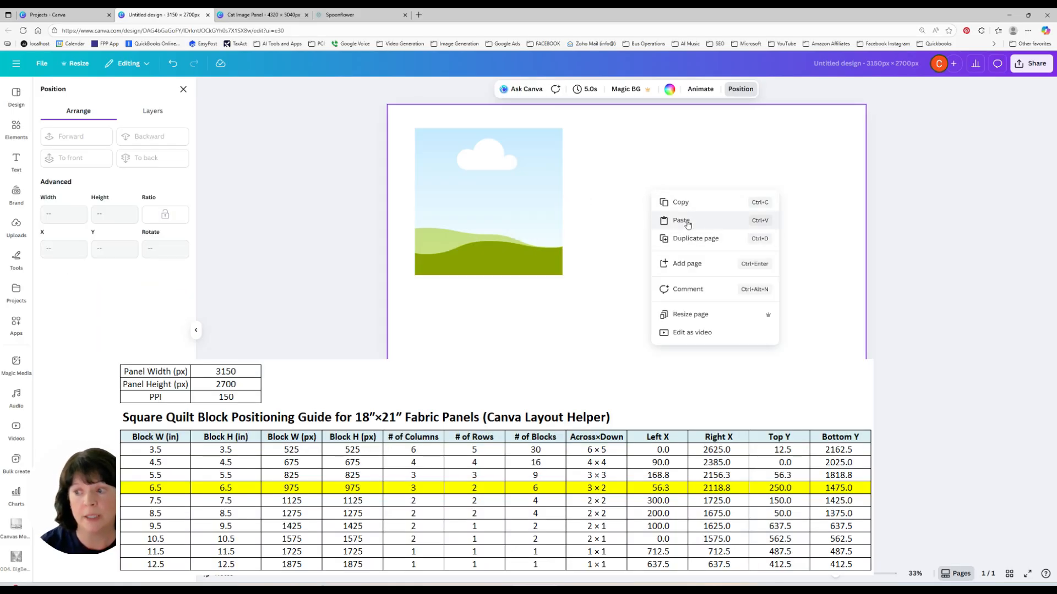
{"action": "left_click", "coordinate": [678, 219]}
{"action": "left_click_drag", "start_coordinate": [501, 207], "coordinate": [663, 204]}
{"action": "left_click_drag", "start_coordinate": [533, 183], "coordinate": [523, 184]}
{"action": "left_click_drag", "start_coordinate": [649, 193], "coordinate": [643, 192]}
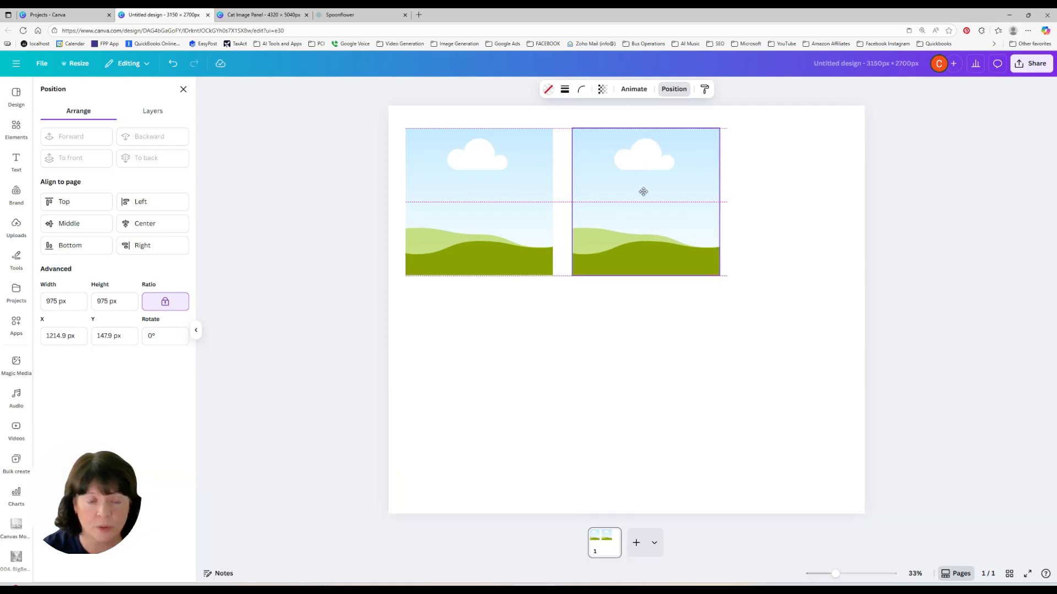
Paste a third frame against the page's right edge in the same row and shift the middle frame to about X 1143 px.
{"action": "right_click", "coordinate": [644, 194]}
{"action": "left_click", "coordinate": [673, 241]}
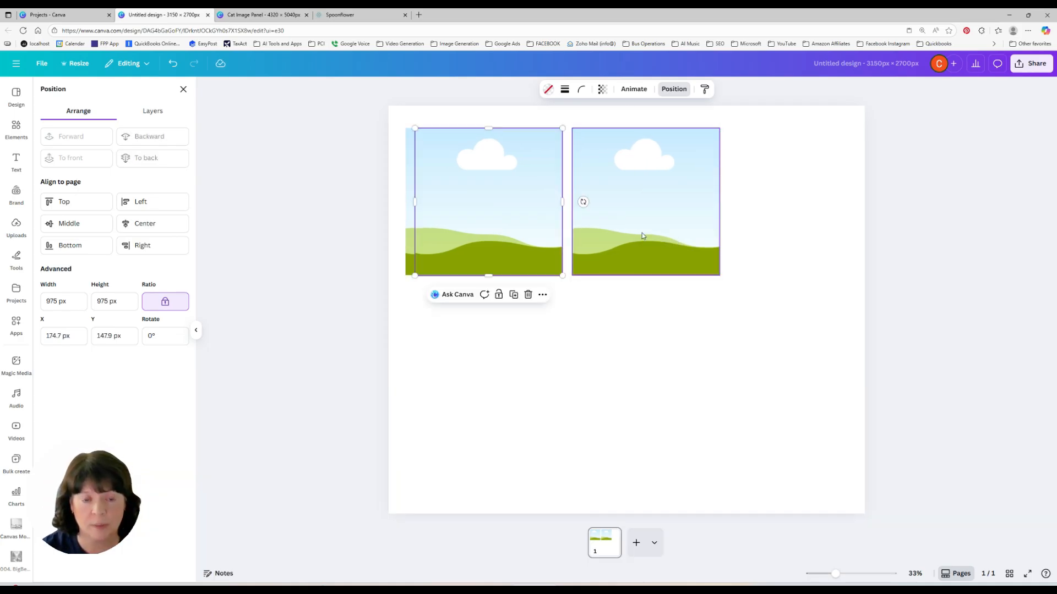
{"action": "left_click_drag", "start_coordinate": [492, 198], "coordinate": [791, 194]}
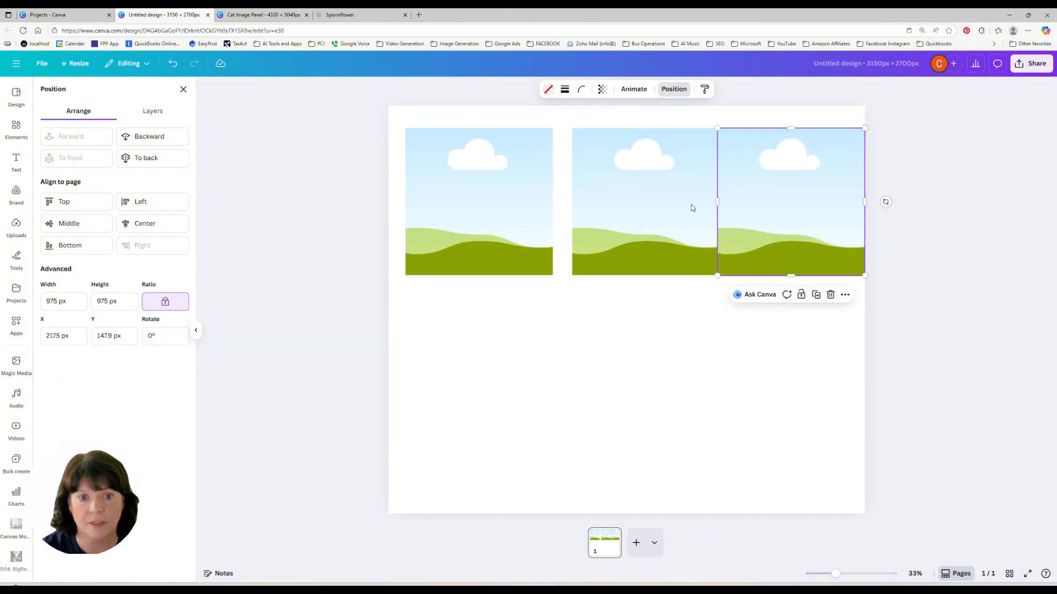
{"action": "left_click_drag", "start_coordinate": [672, 205], "coordinate": [665, 207]}
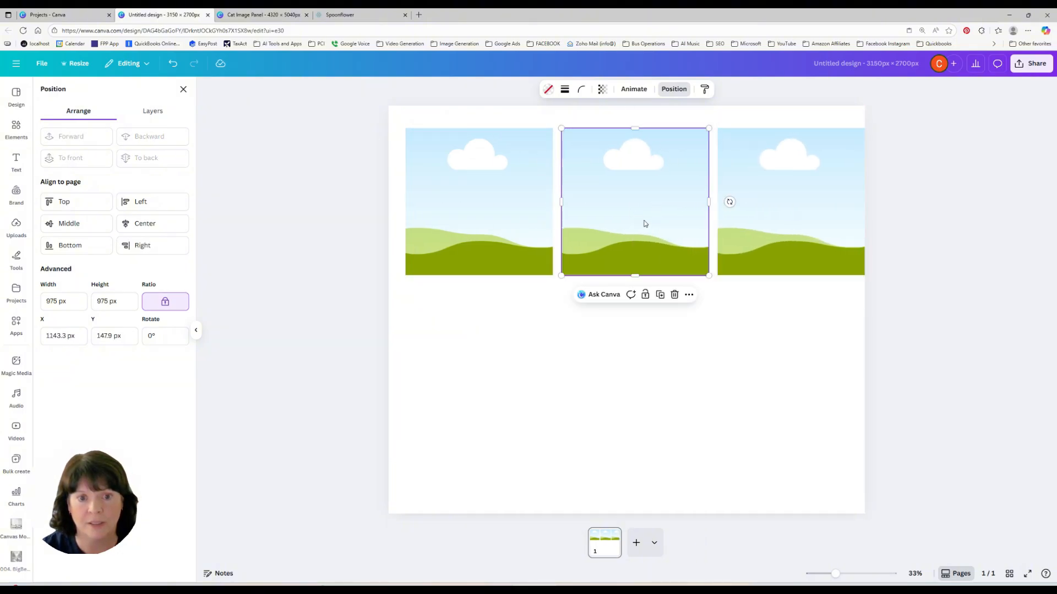
{"action": "left_click", "coordinate": [505, 197]}
{"action": "left_click", "coordinate": [606, 370]}
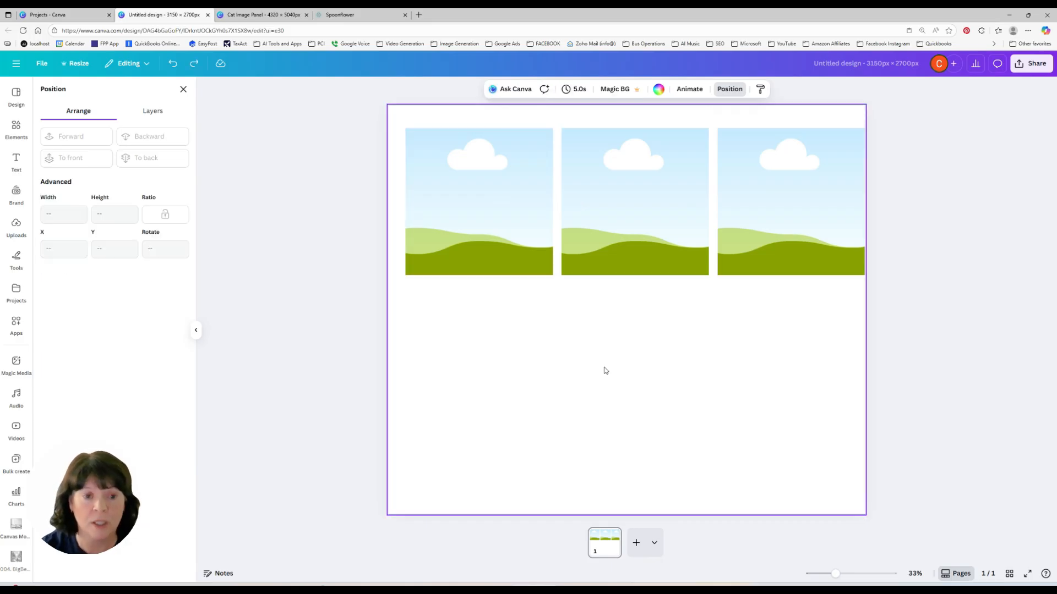
Set the leftmost frame's position to X 56.3 px and Y 250 px.
{"action": "left_click", "coordinate": [511, 201]}
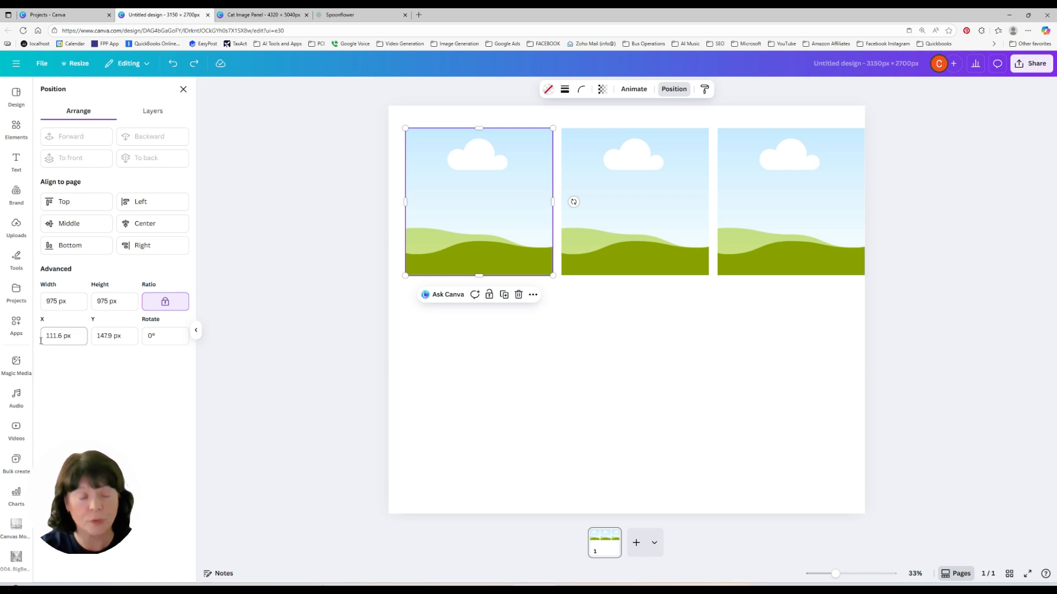
{"action": "left_click", "coordinate": [74, 336]}
{"action": "left_click_drag", "start_coordinate": [73, 337], "coordinate": [49, 335]}
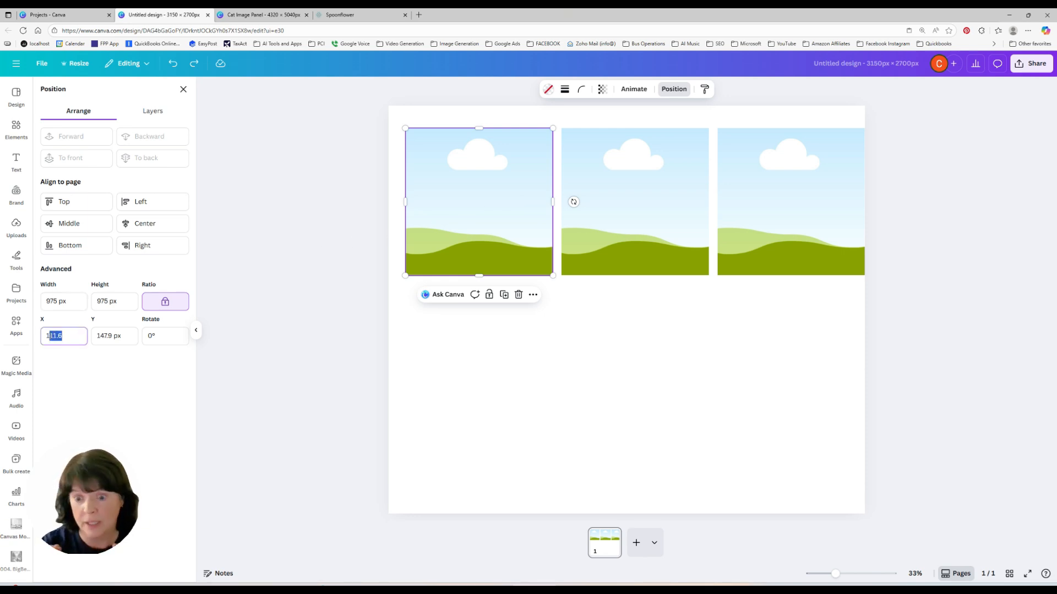
{"action": "type", "text": "56"}
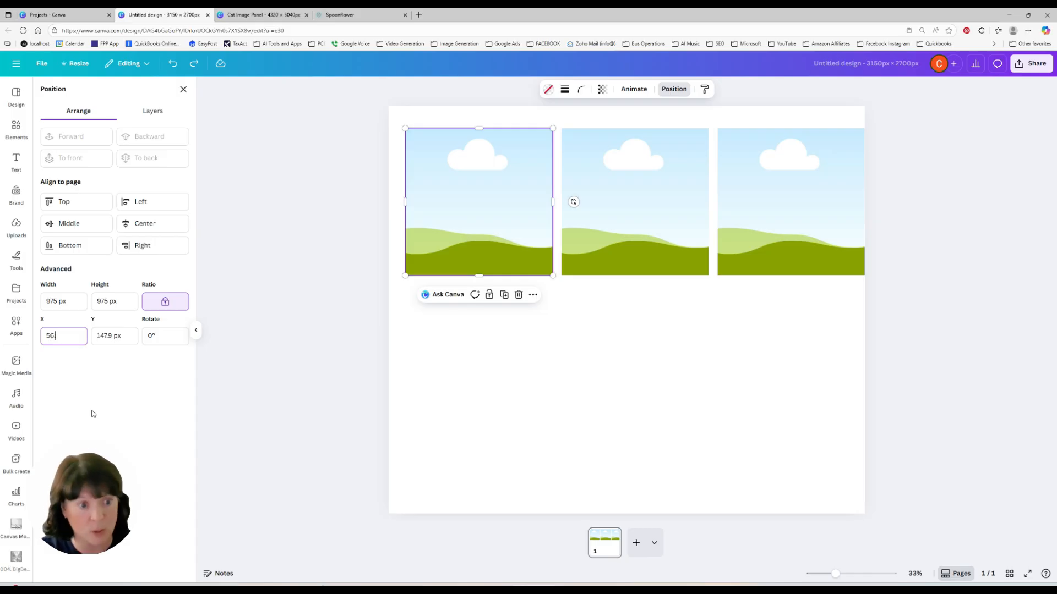
{"action": "type", "text": ".3"}
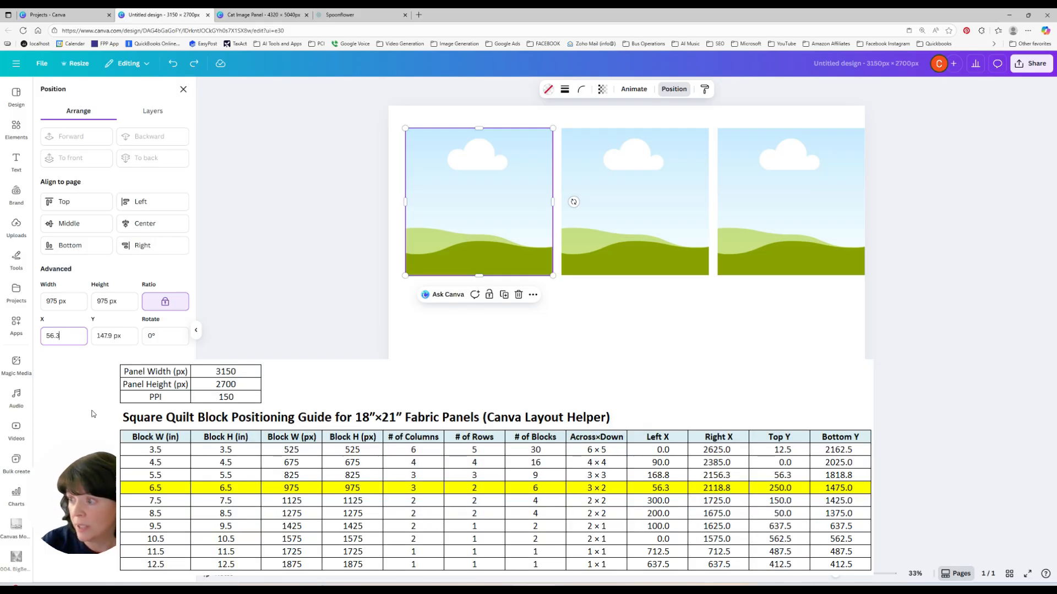
{"action": "key", "text": "Tab"}
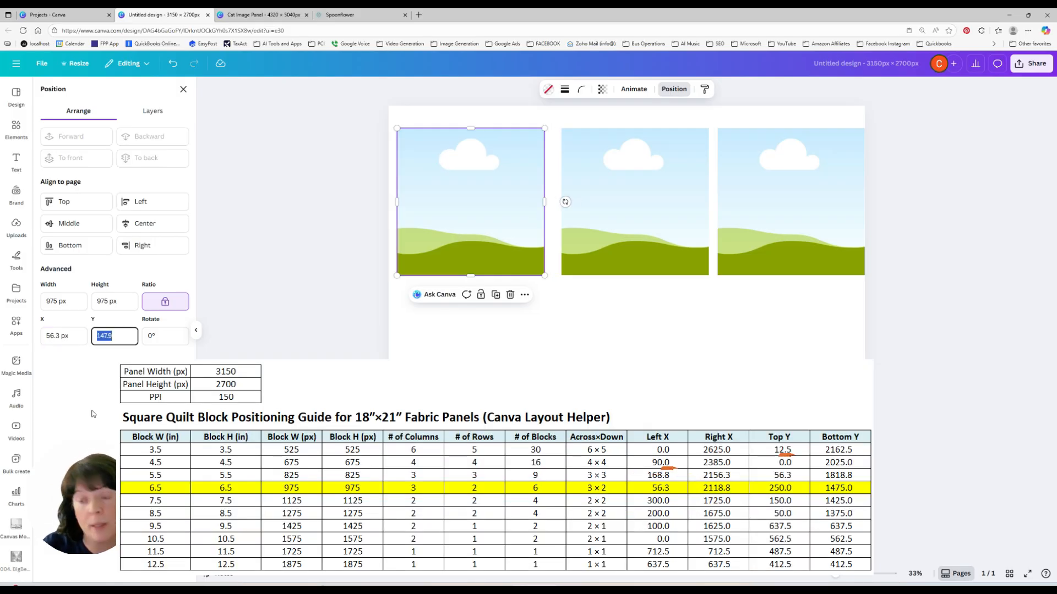
{"action": "type", "text": "250"}
{"action": "key", "text": "Tab"}
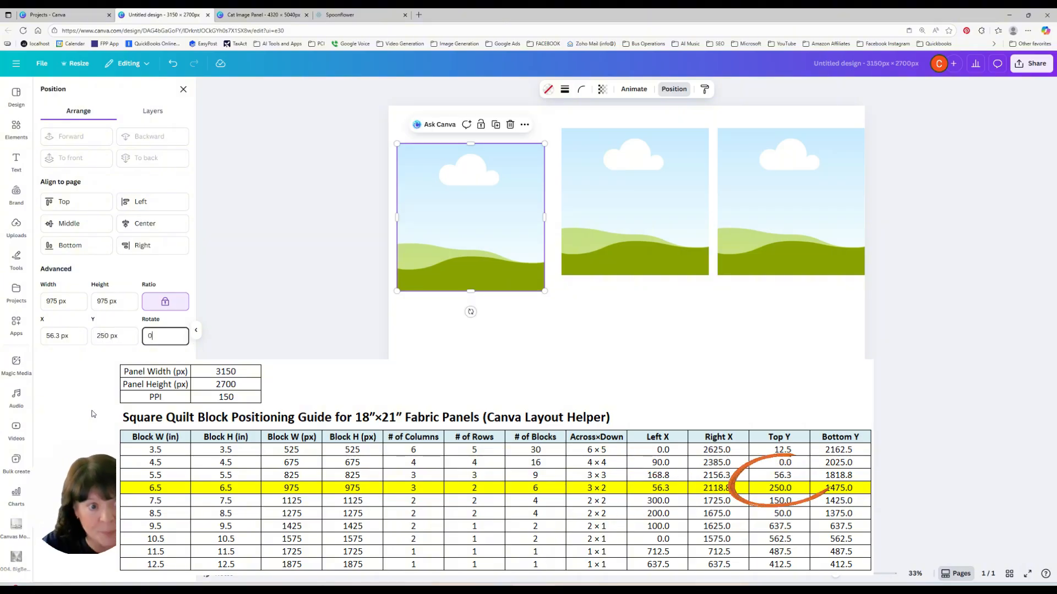
Set the middle frame's Y position to 250 px.
{"action": "left_click", "coordinate": [653, 230]}
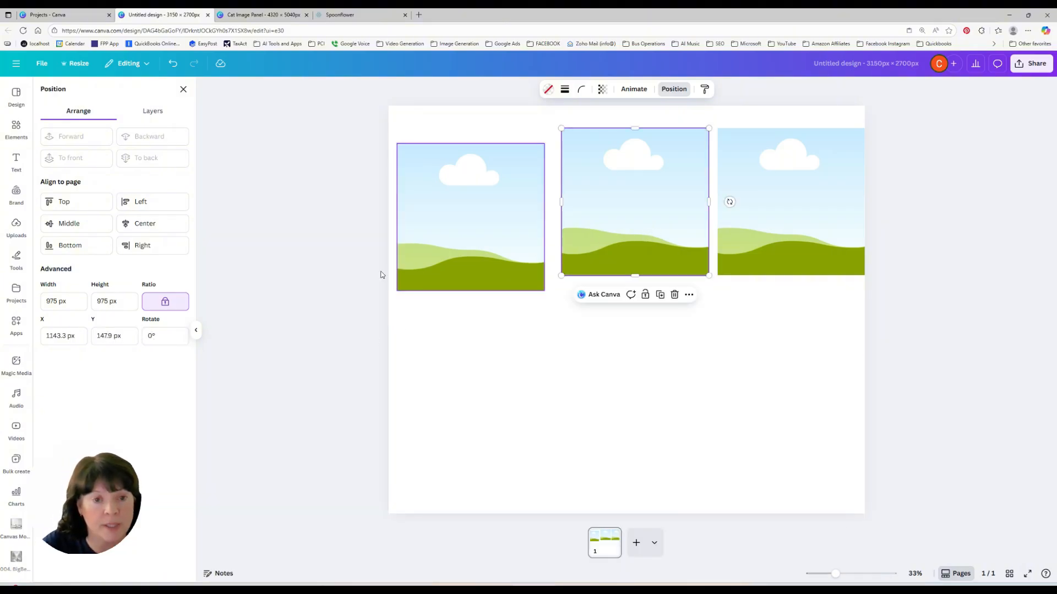
{"action": "left_click", "coordinate": [110, 336]}
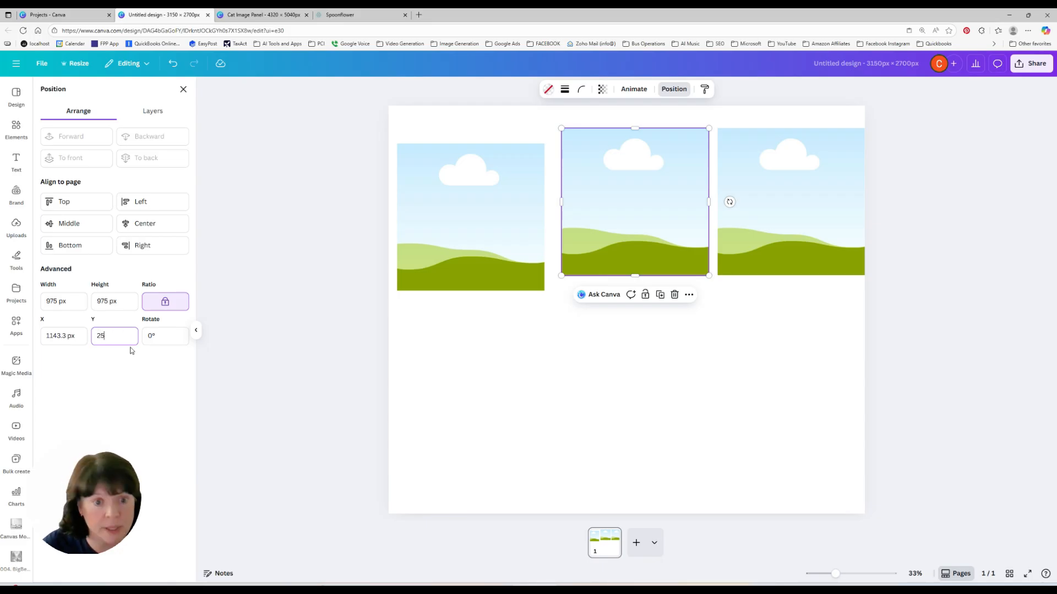
{"action": "key", "text": "Tab"}
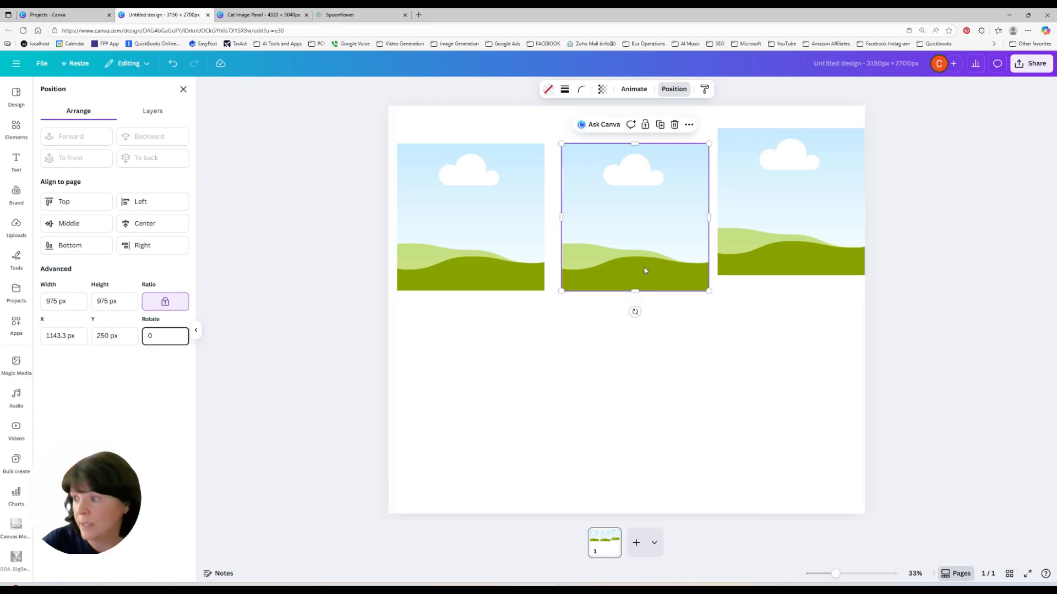
Set the position of the third frame in the row to X 2118 px and Y 250 px.
{"action": "left_click", "coordinate": [761, 233]}
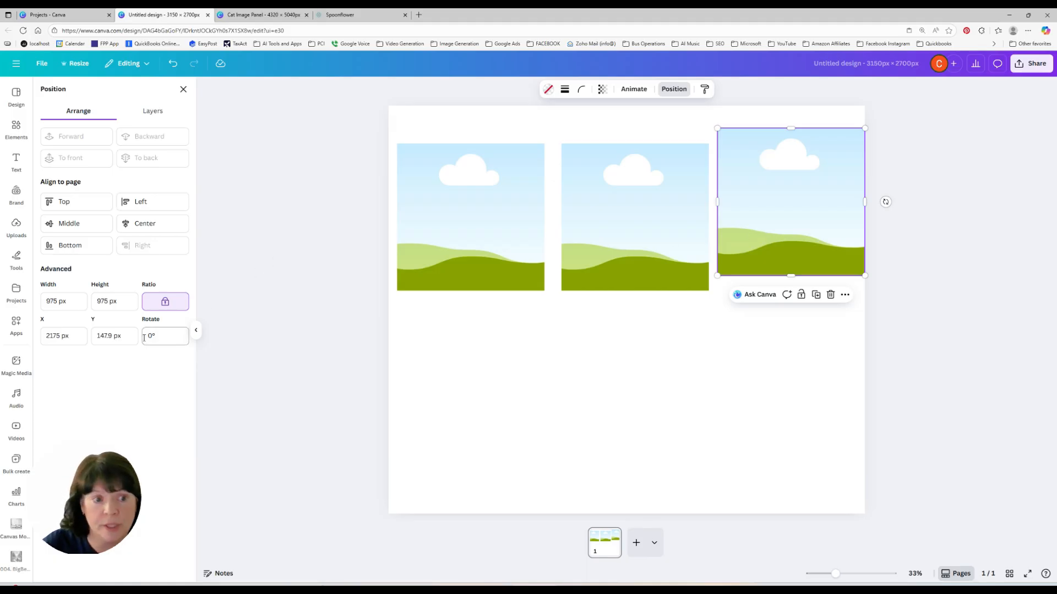
{"action": "left_click", "coordinate": [106, 341]}
{"action": "double_click", "coordinate": [107, 341]}
{"action": "type", "text": "250"}
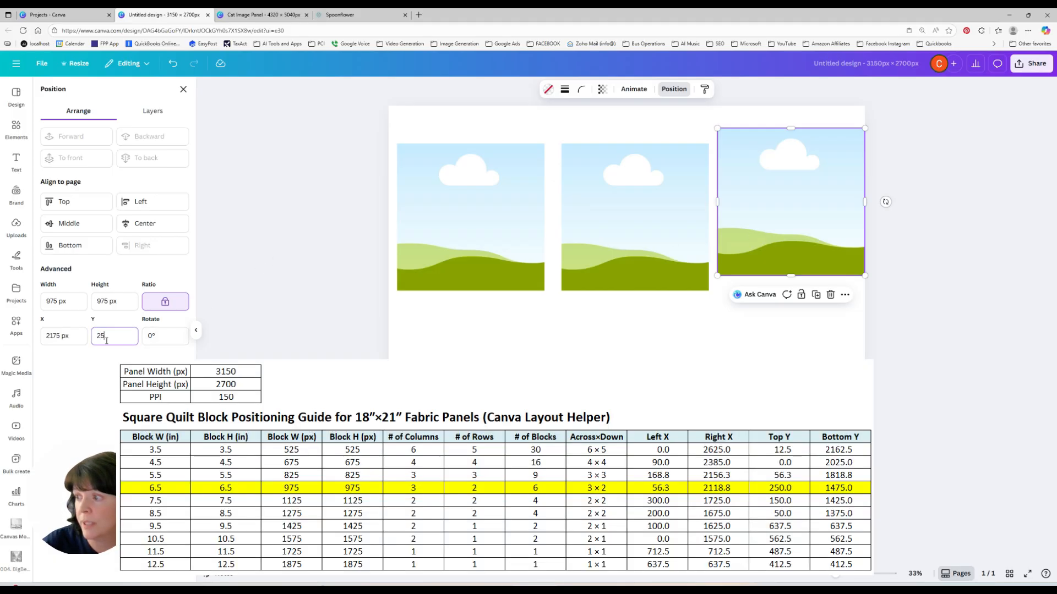
{"action": "key", "text": "Tab"}
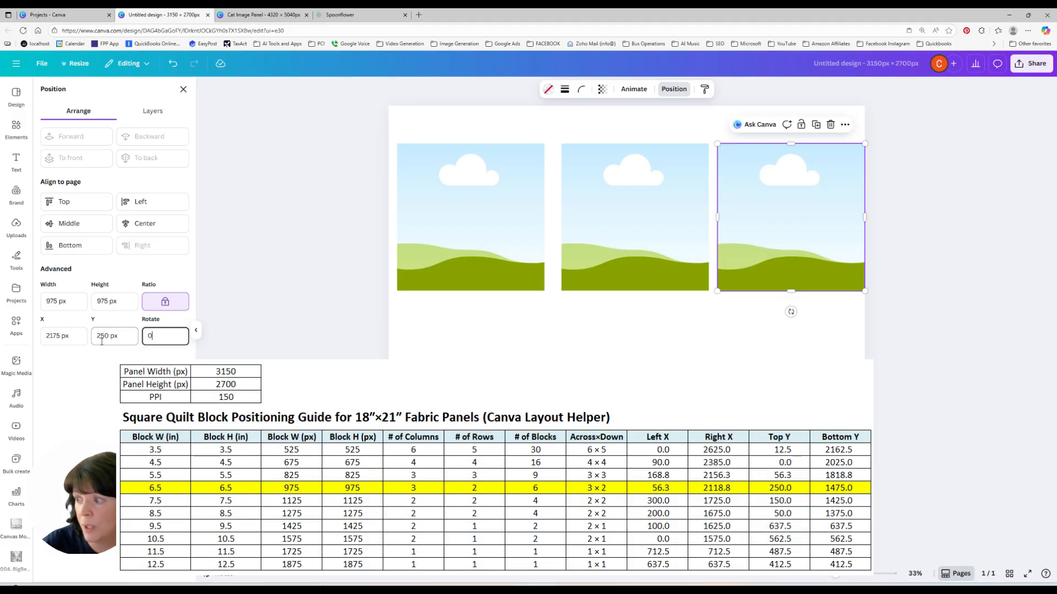
{"action": "left_click", "coordinate": [70, 338]}
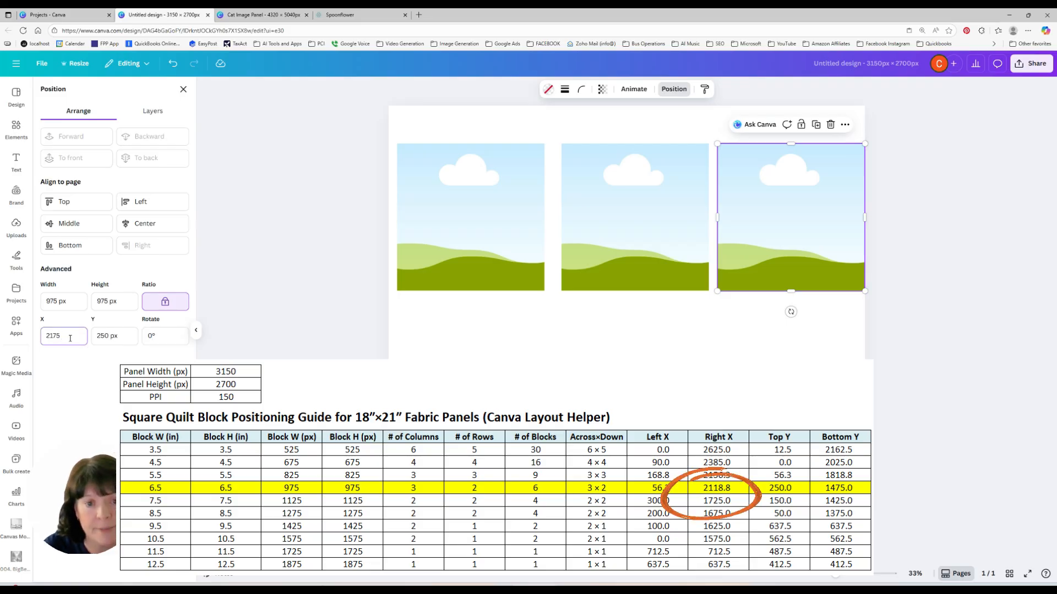
{"action": "double_click", "coordinate": [70, 338]}
{"action": "type", "text": "2"}
{"action": "key", "text": "Tab"}
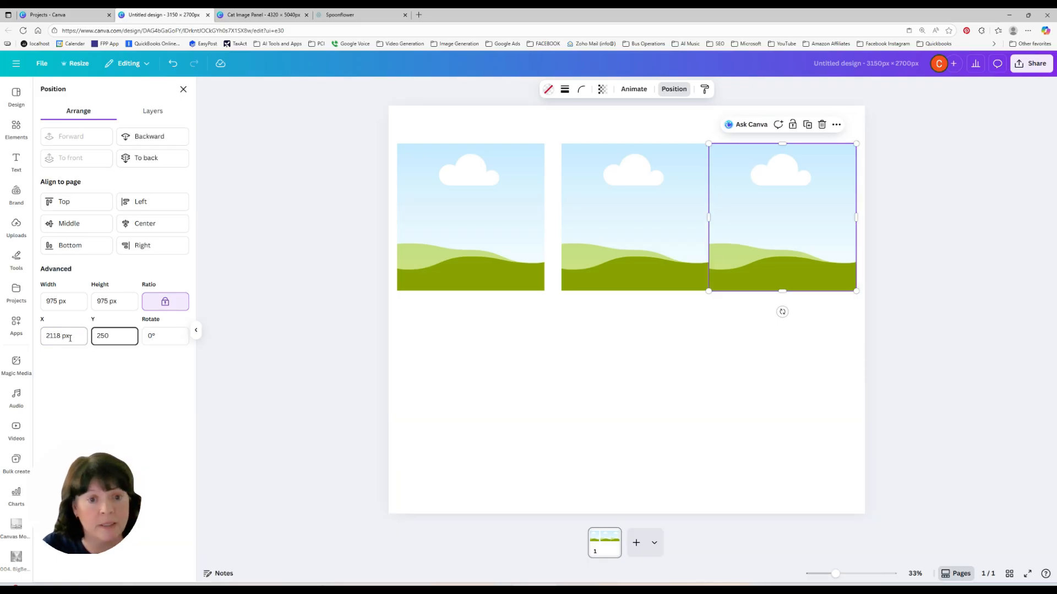
Select all three frames in the row and space them evenly with Tidy up.
{"action": "left_click", "coordinate": [698, 373]}
{"action": "left_click_drag", "start_coordinate": [523, 316], "coordinate": [782, 243]}
{"action": "right_click", "coordinate": [790, 210]}
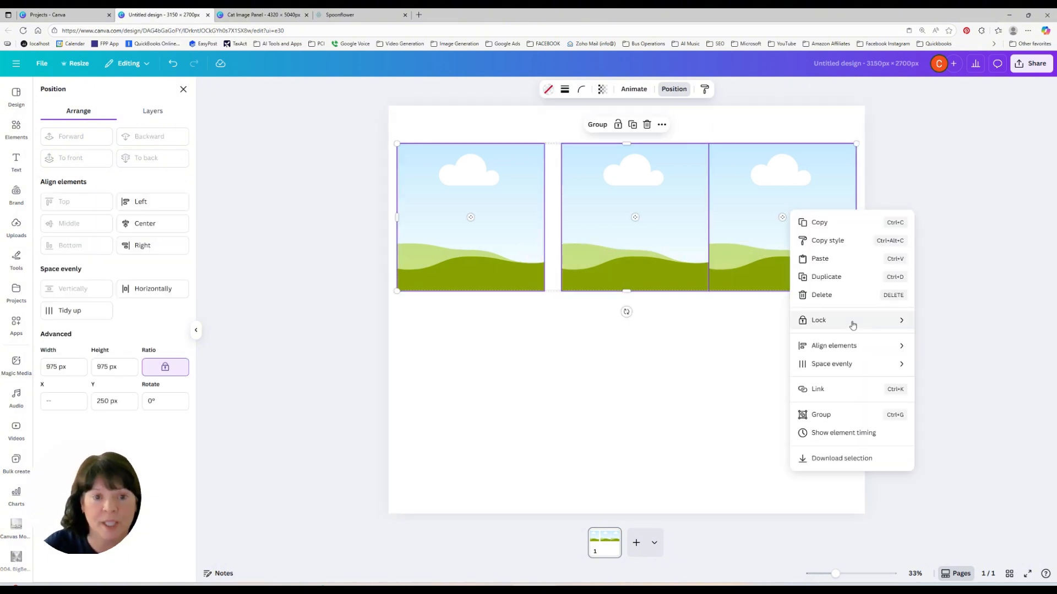
{"action": "mouse_move", "coordinate": [844, 366]}
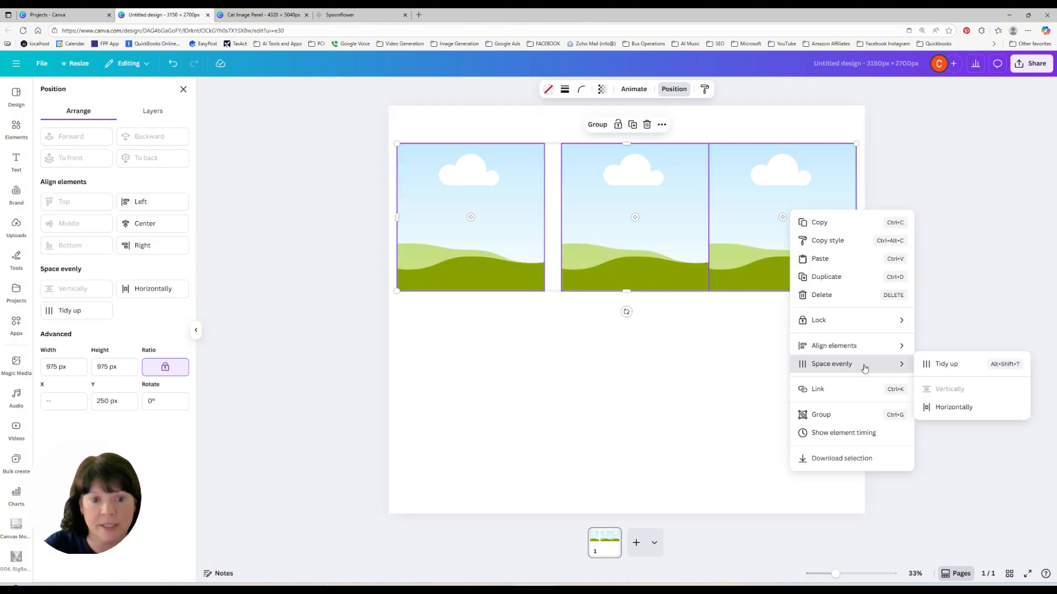
{"action": "left_click", "coordinate": [950, 368]}
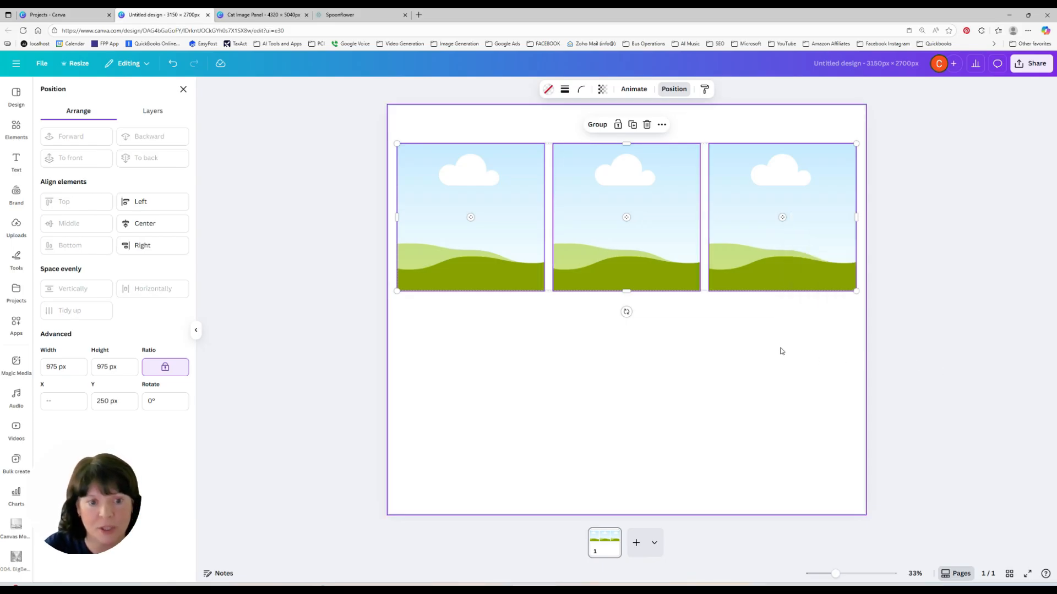
Copy the row of three frames and place the pasted row directly below it, at about Y 1455 px.
{"action": "right_click", "coordinate": [772, 223]}
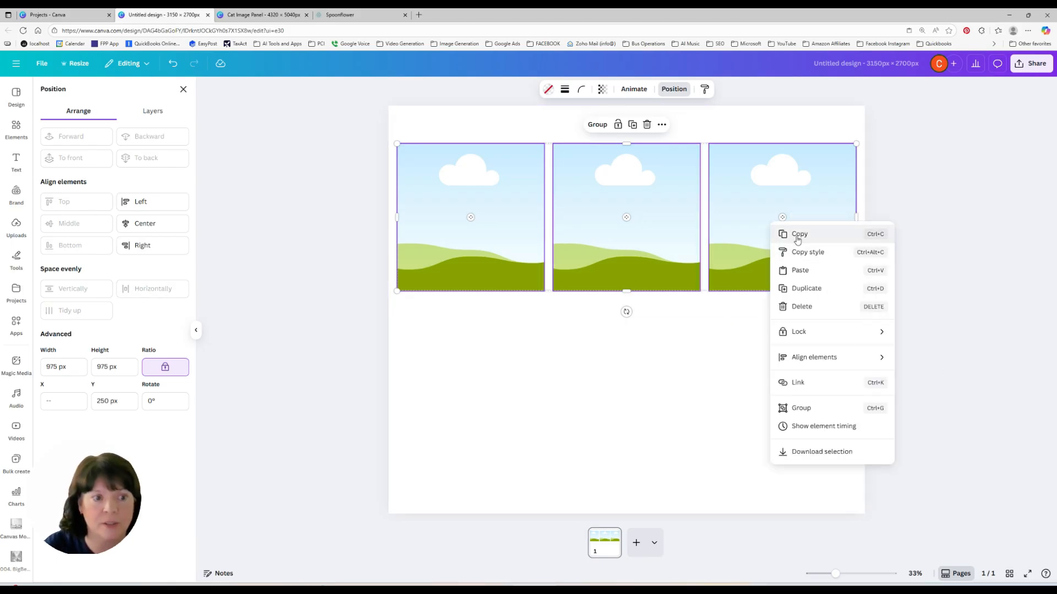
{"action": "left_click", "coordinate": [781, 233]}
{"action": "right_click", "coordinate": [692, 397]}
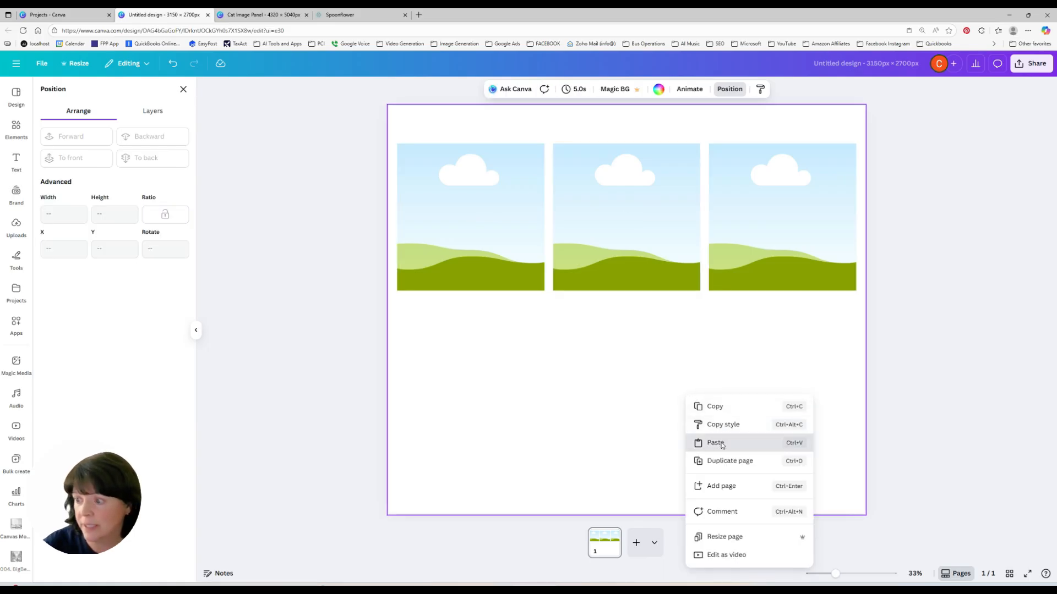
{"action": "left_click", "coordinate": [701, 442]}
{"action": "left_click_drag", "start_coordinate": [654, 243], "coordinate": [653, 427]}
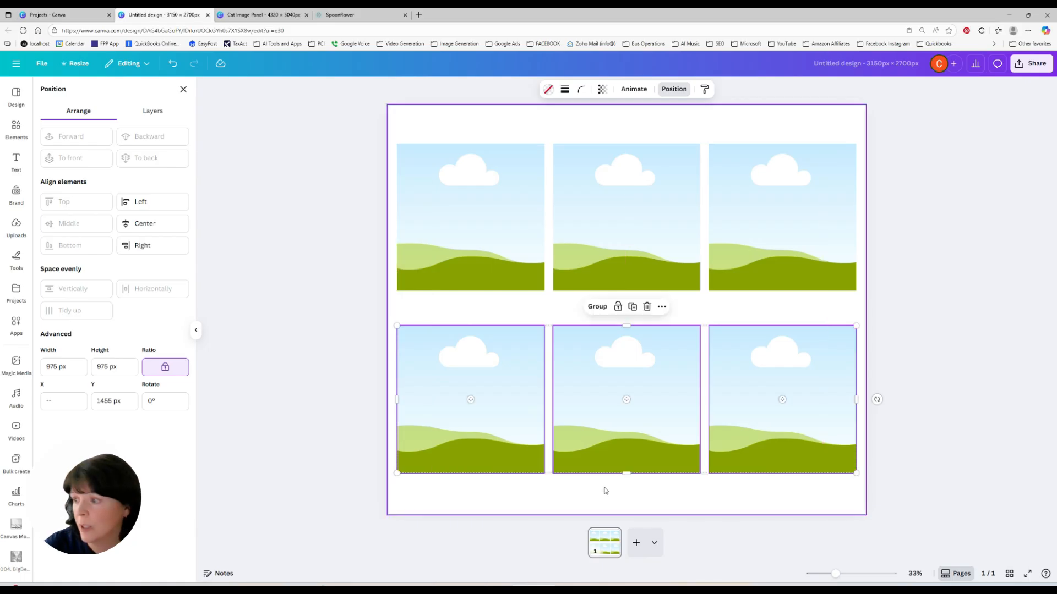
Set the Y position of the first frame in the lower row to 1475 px.
{"action": "left_click", "coordinate": [567, 495]}
{"action": "left_click", "coordinate": [469, 425]}
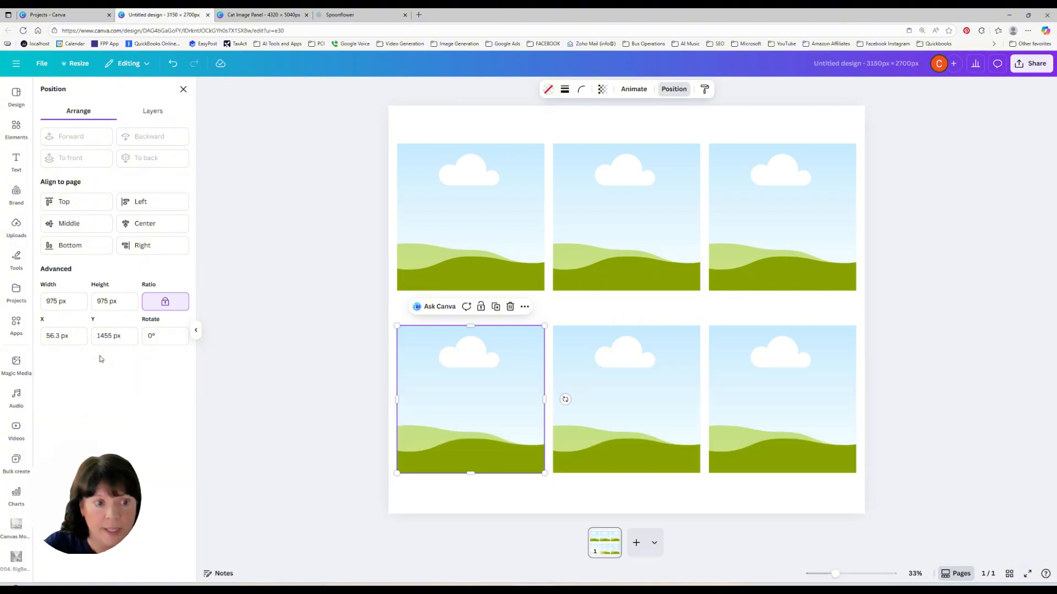
{"action": "left_click", "coordinate": [125, 333]}
{"action": "left_click_drag", "start_coordinate": [124, 333], "coordinate": [100, 335]}
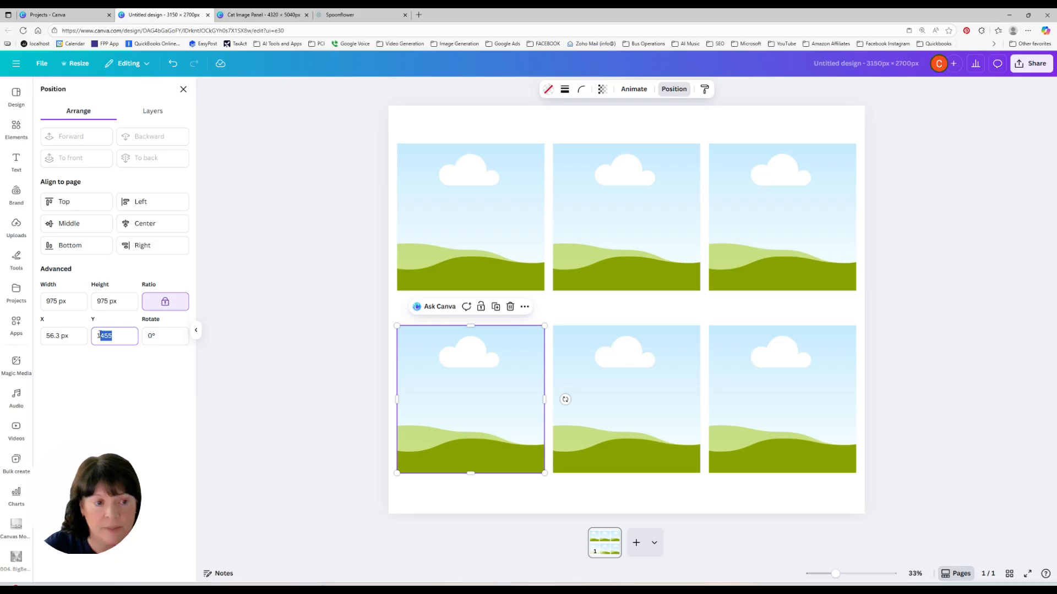
{"action": "type", "text": "1"}
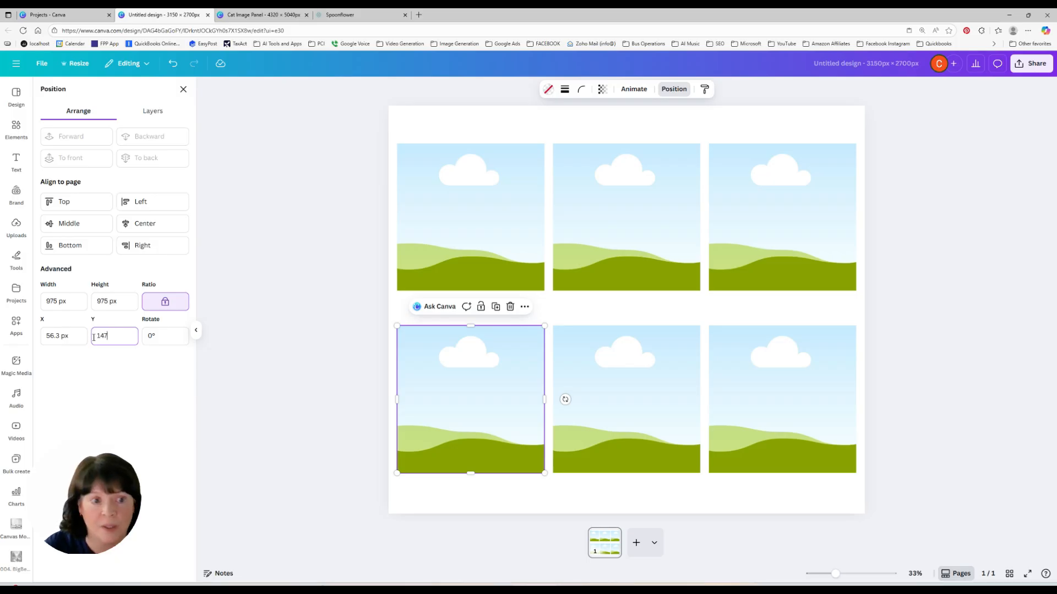
{"action": "key", "text": "Tab"}
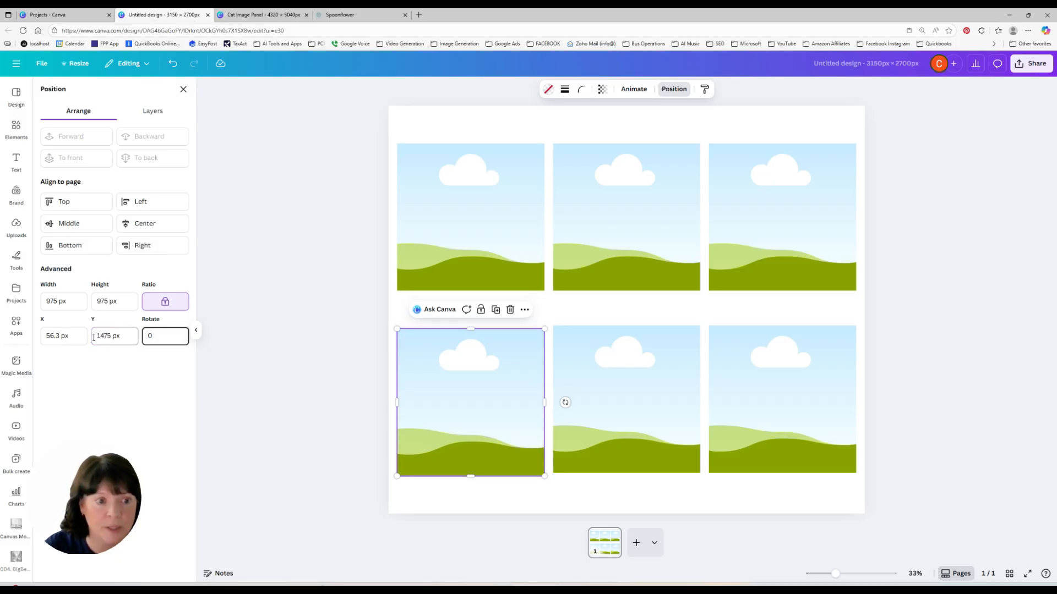
Set the Y position of the middle frame in the lower row to 1475 px.
{"action": "left_click", "coordinate": [640, 368]}
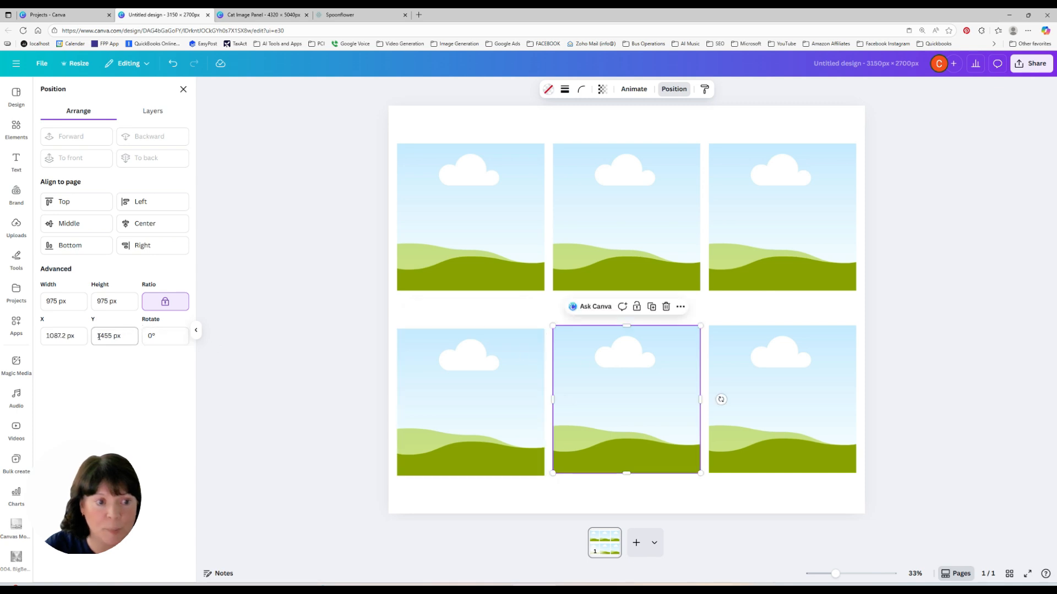
{"action": "left_click", "coordinate": [120, 336]}
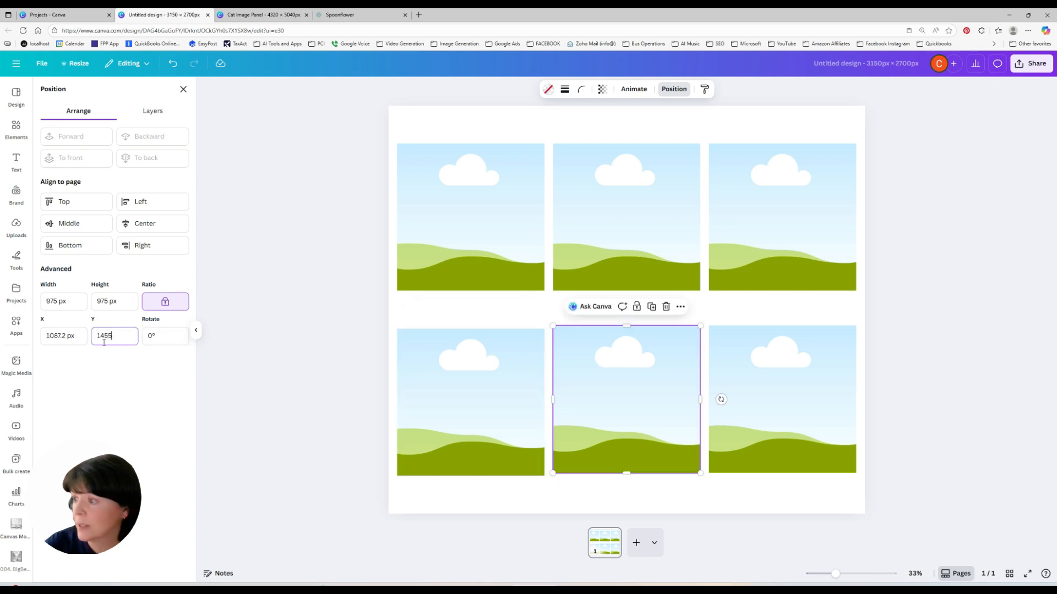
{"action": "key", "text": "ctrl+a"}
{"action": "type", "text": "1475"}
{"action": "key", "text": "Tab"}
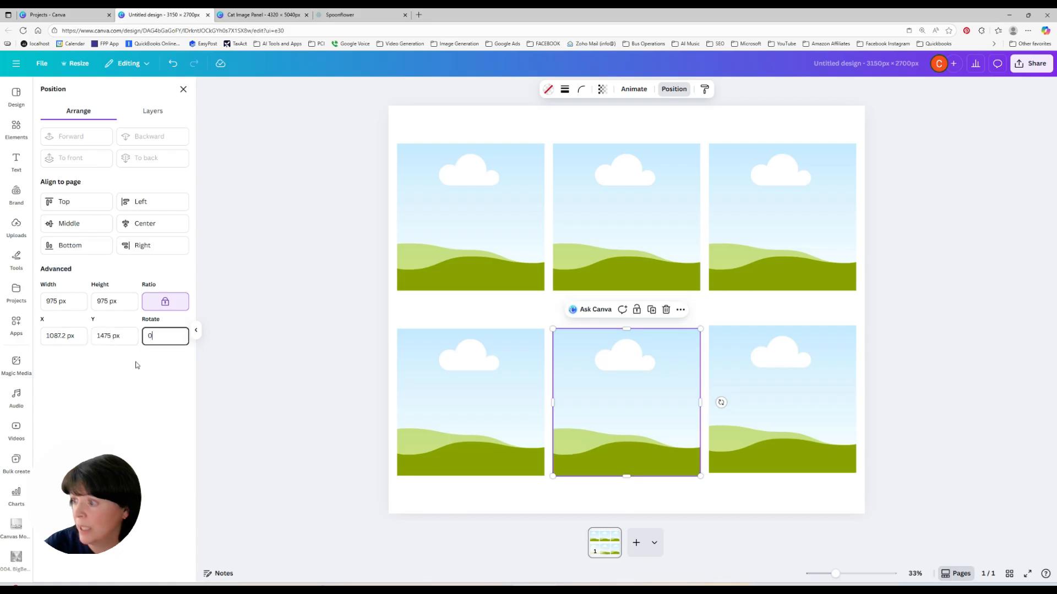
Set the Y position of the last frame in the lower row to 1475 px.
{"action": "left_click", "coordinate": [803, 416]}
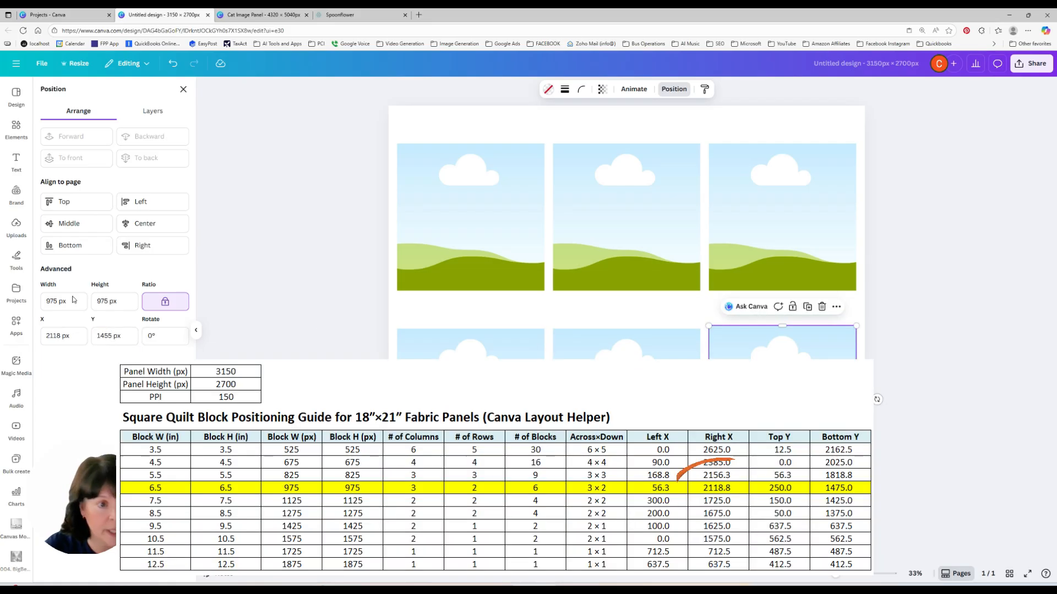
{"action": "left_click", "coordinate": [135, 336]}
{"action": "key", "text": "ctrl+a"}
{"action": "type", "text": "1475"}
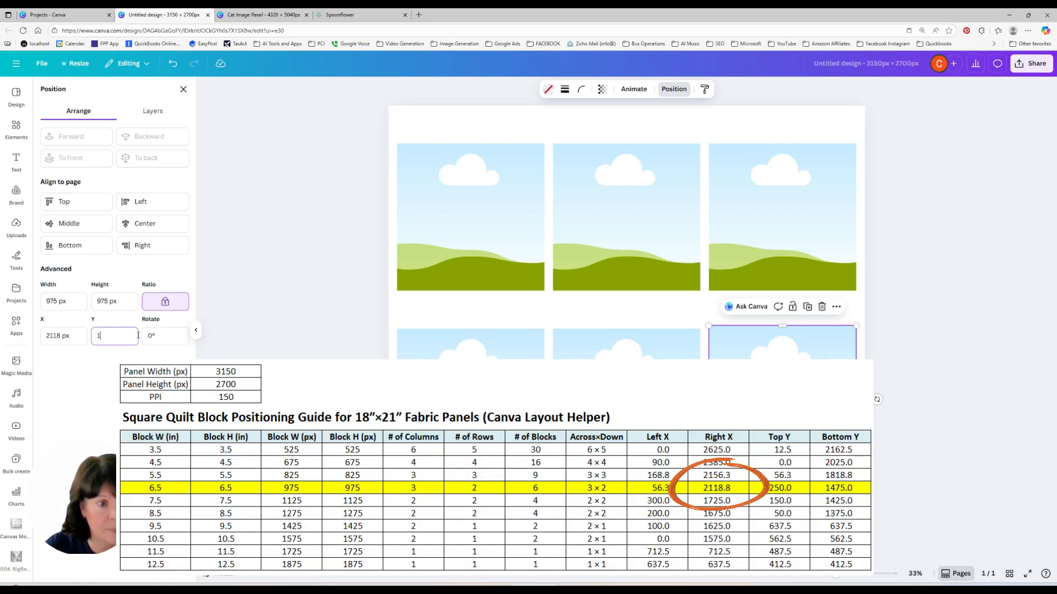
{"action": "key", "text": "Tab"}
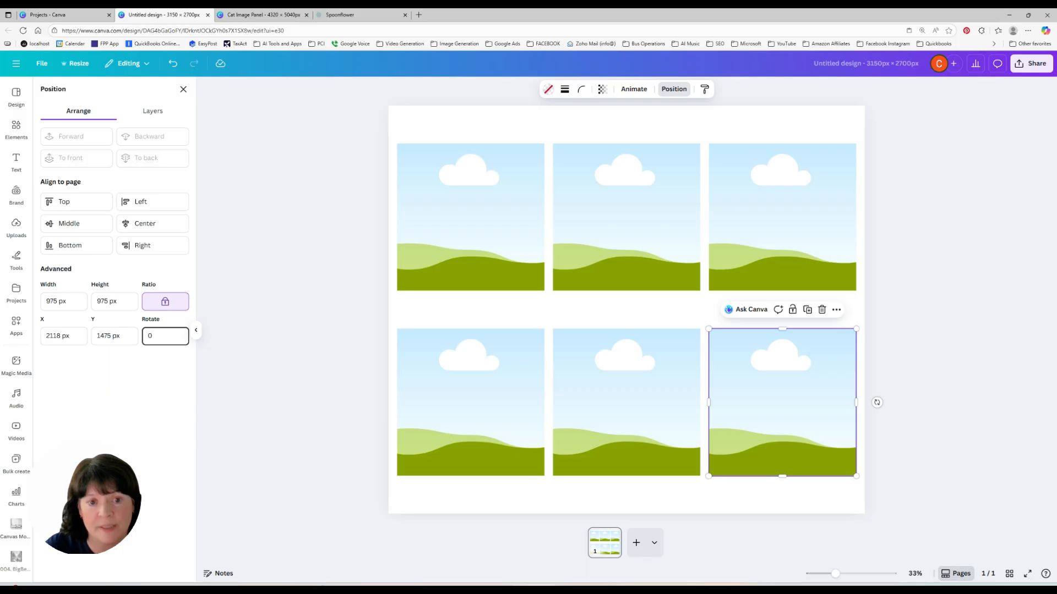
Select the three lower-row frames together and check which spacing and alignment options are offered for them.
{"action": "left_click_drag", "start_coordinate": [829, 495], "coordinate": [467, 401]}
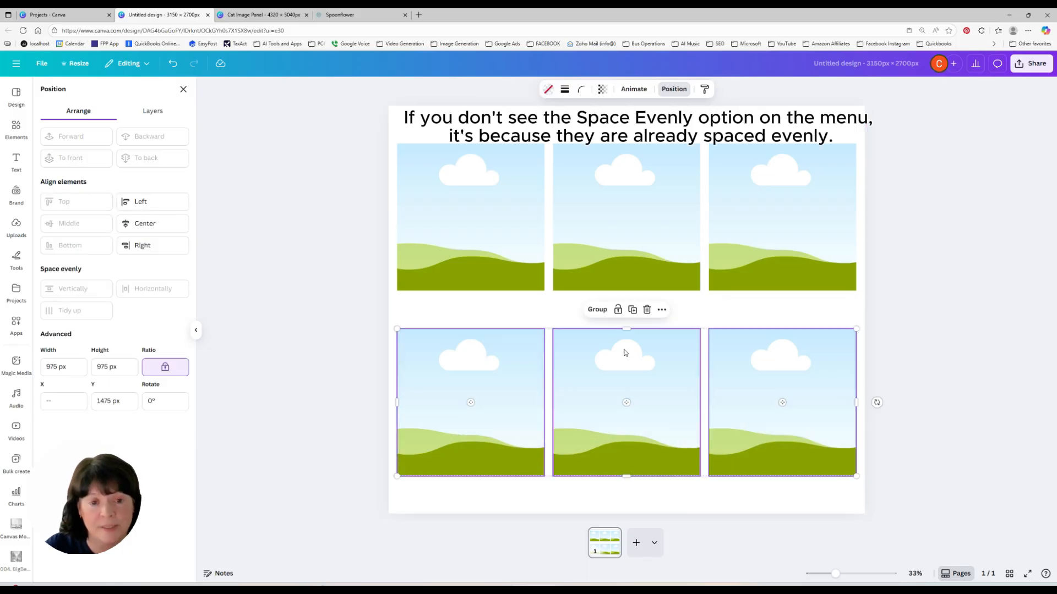
{"action": "right_click", "coordinate": [624, 358]}
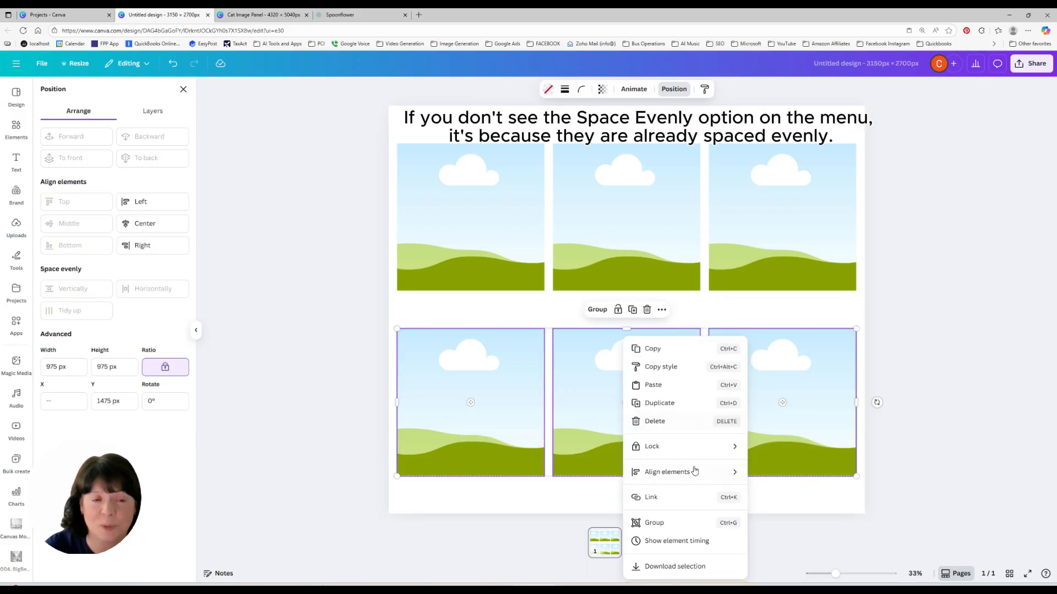
{"action": "mouse_move", "coordinate": [709, 474]}
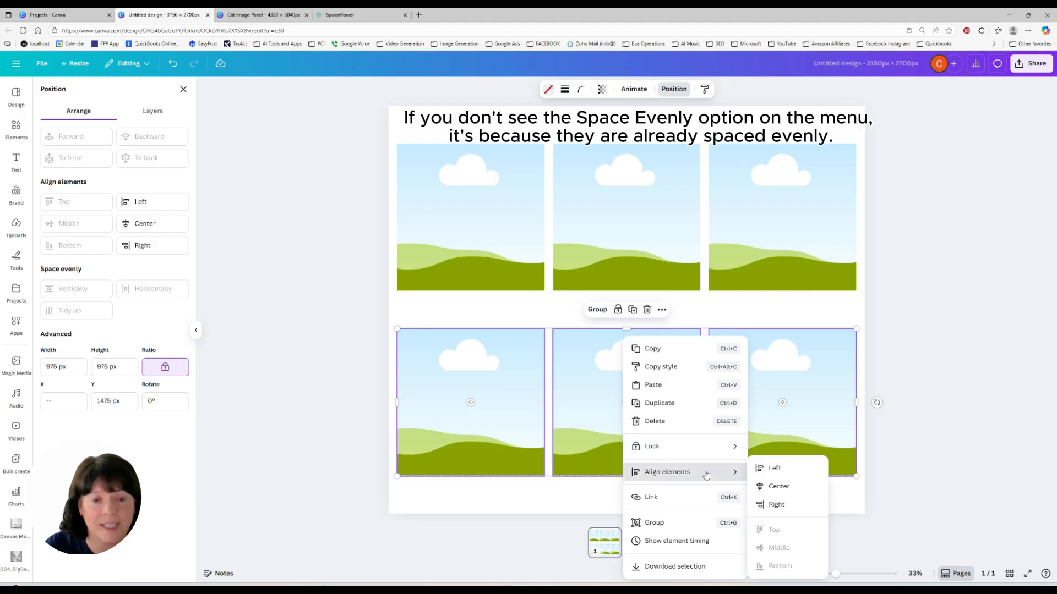
{"action": "left_click", "coordinate": [577, 494]}
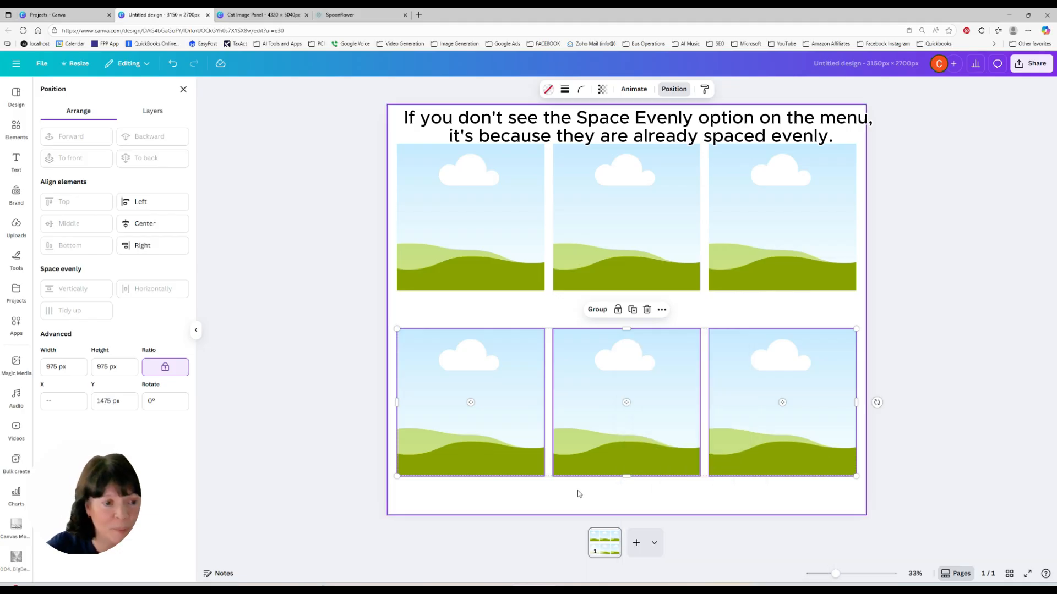
{"action": "left_click", "coordinate": [674, 505]}
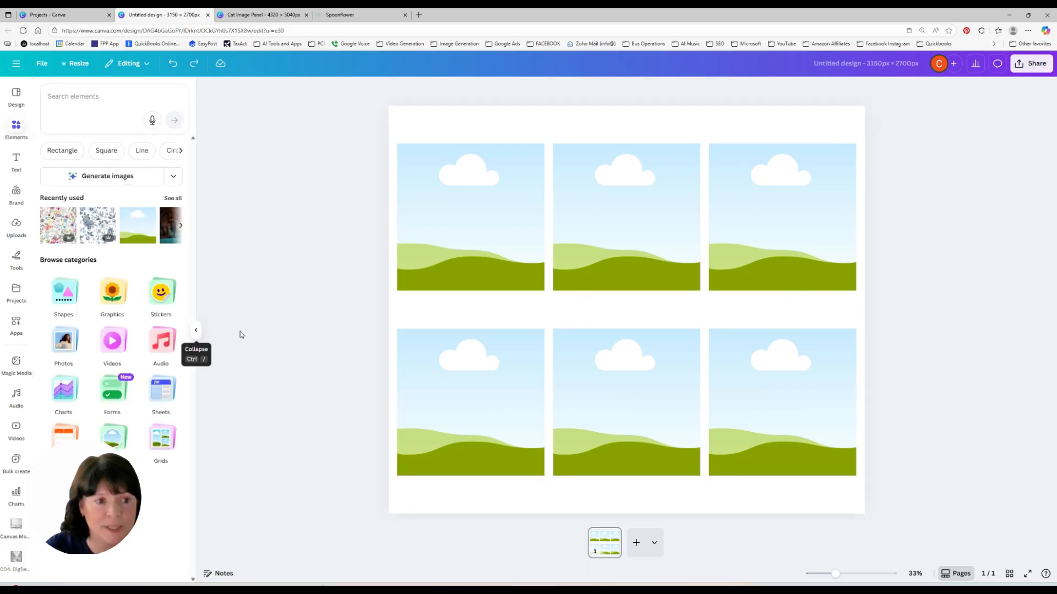
Search the elements for "teddy bear with balloons" and show all photo results.
{"action": "left_click", "coordinate": [114, 99]}
{"action": "type", "text": "t"}
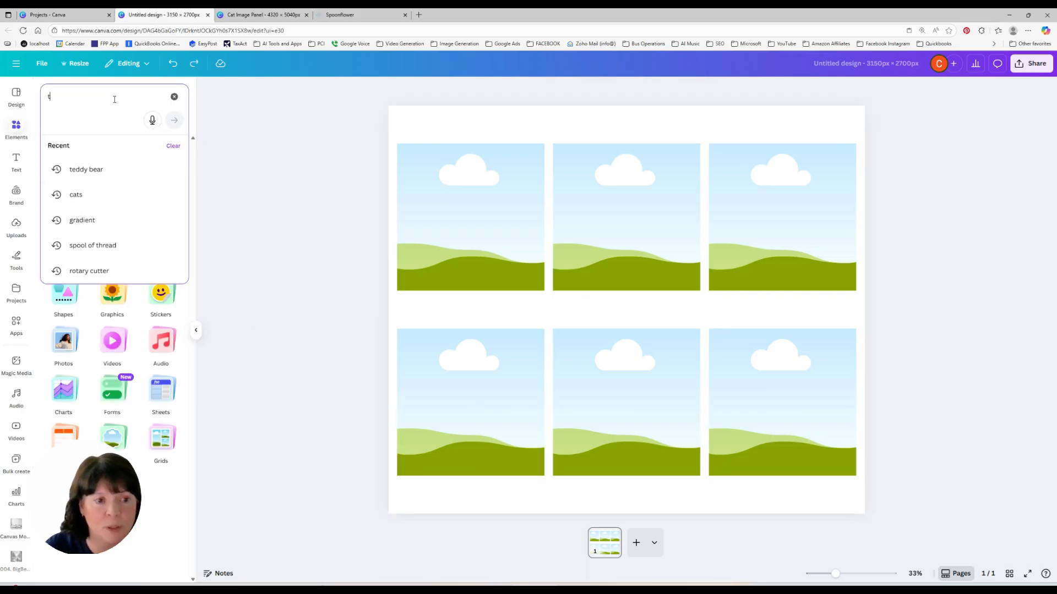
{"action": "type", "text": "eddy be"}
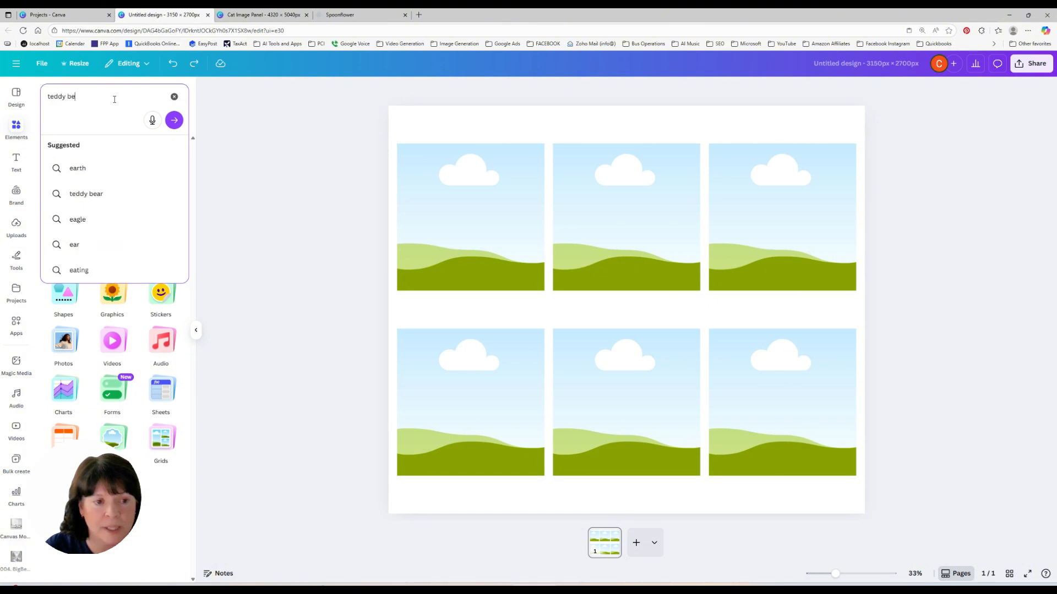
{"action": "type", "text": "ar with balloons"}
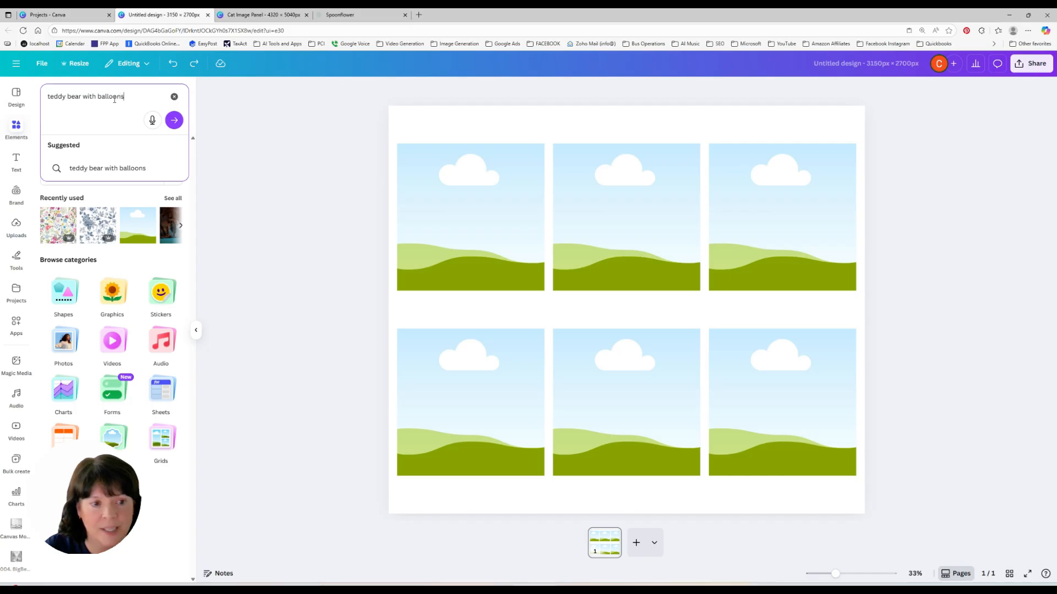
{"action": "key", "text": "Return"}
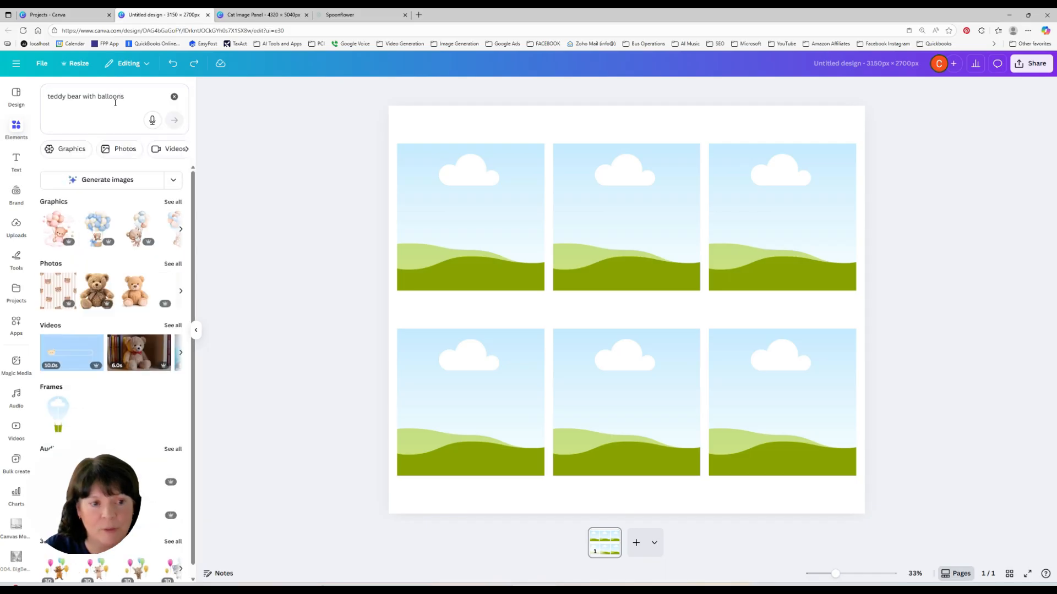
{"action": "left_click", "coordinate": [173, 265]}
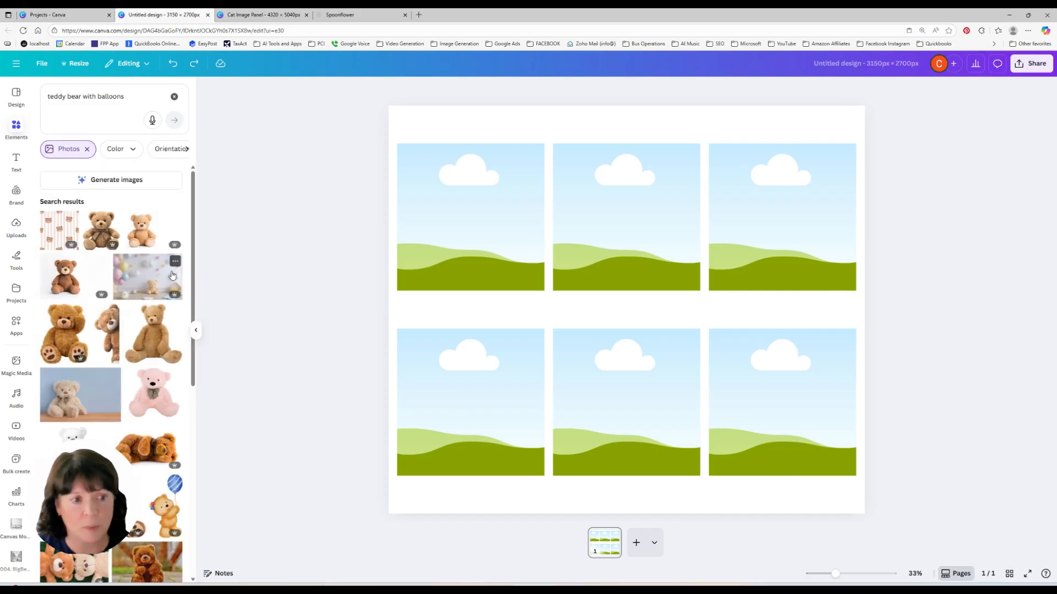
Fill all six frames with the photo of two teddy bears lying on green grass.
{"action": "scroll", "coordinate": [165, 407], "scroll_direction": "down", "scroll_amount": 3}
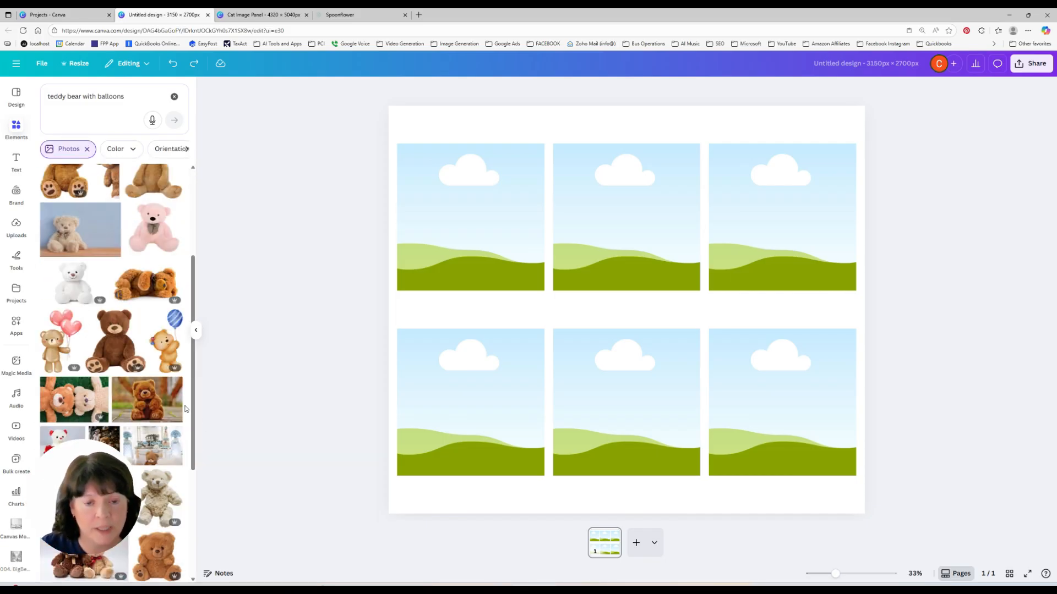
{"action": "left_click", "coordinate": [98, 406]}
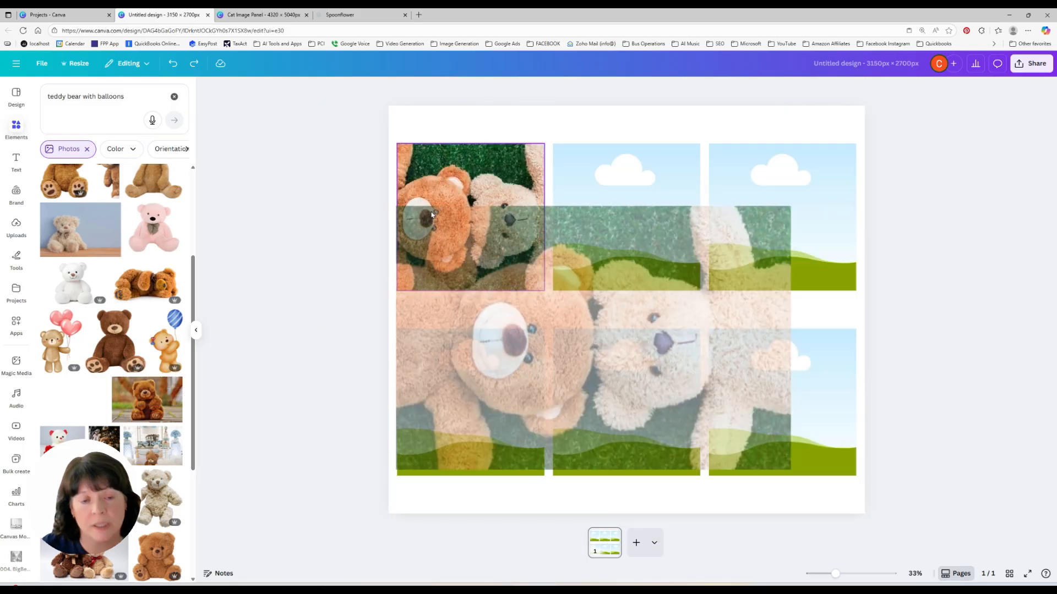
{"action": "left_click_drag", "start_coordinate": [93, 408], "coordinate": [782, 396]}
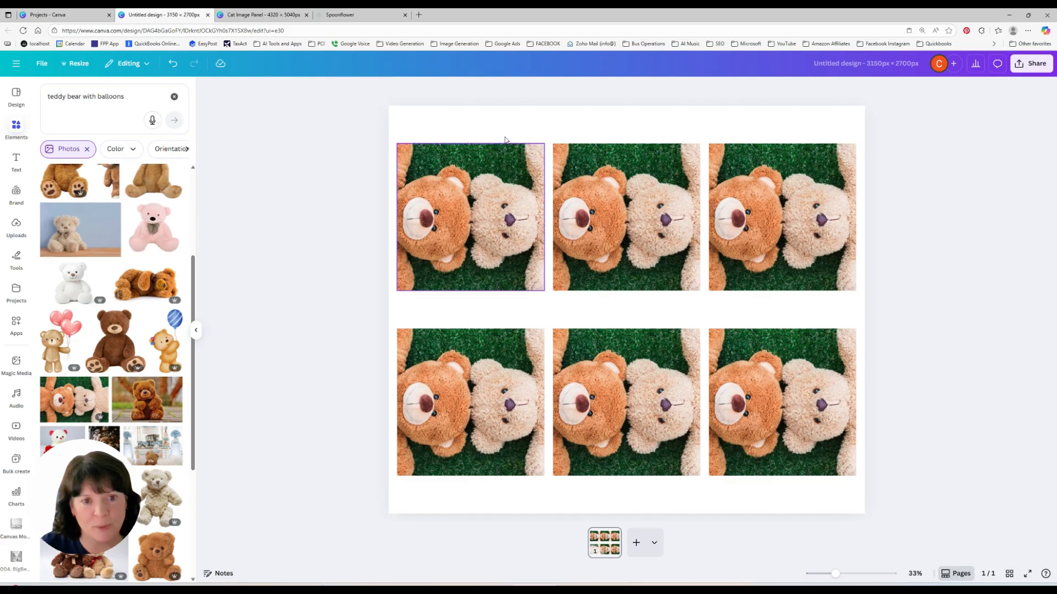
Fill the page background with the dark green (#396746) sampled from the grass in the first teddy bear photo.
{"action": "left_click", "coordinate": [531, 128]}
{"action": "left_click", "coordinate": [658, 89]}
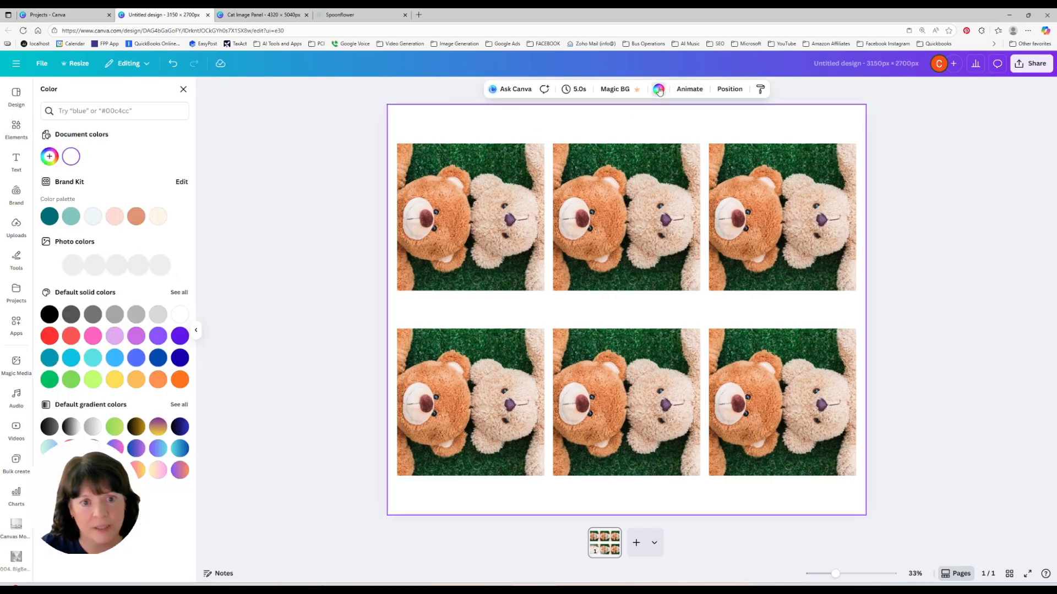
{"action": "left_click", "coordinate": [47, 158]}
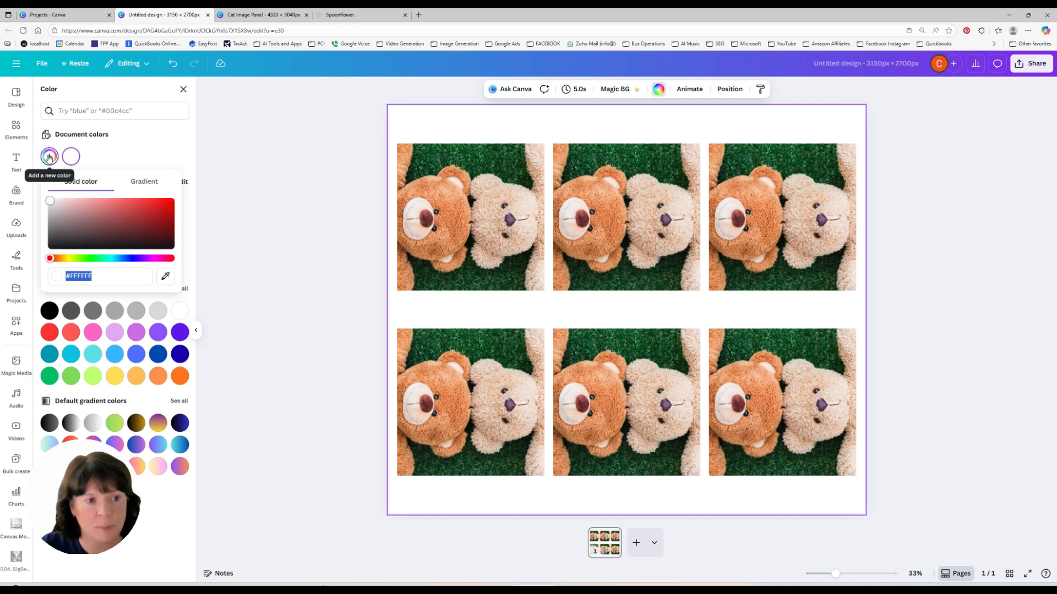
{"action": "left_click", "coordinate": [167, 281]}
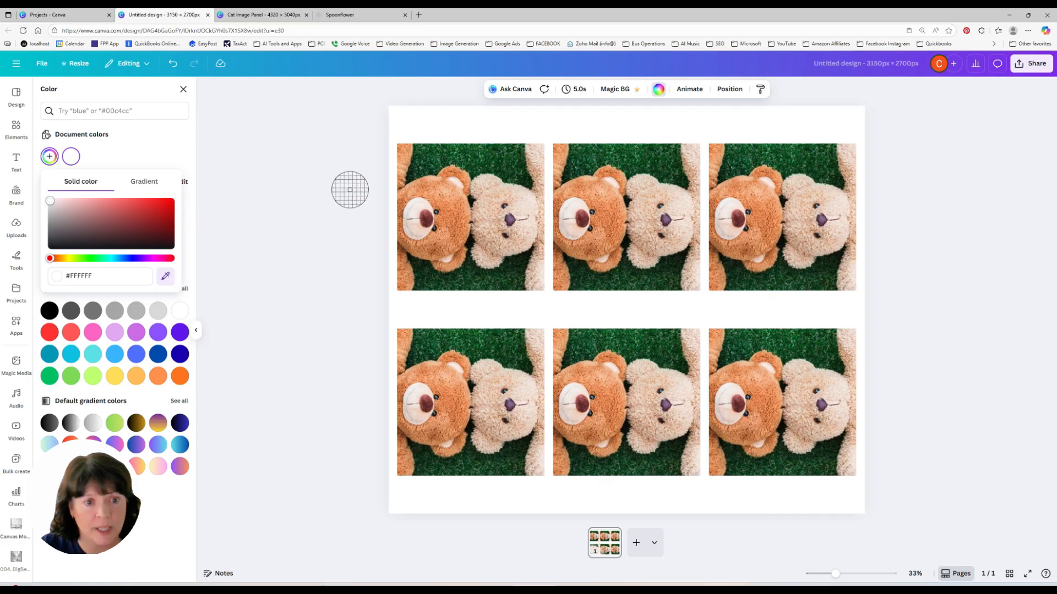
{"action": "left_click", "coordinate": [460, 155]}
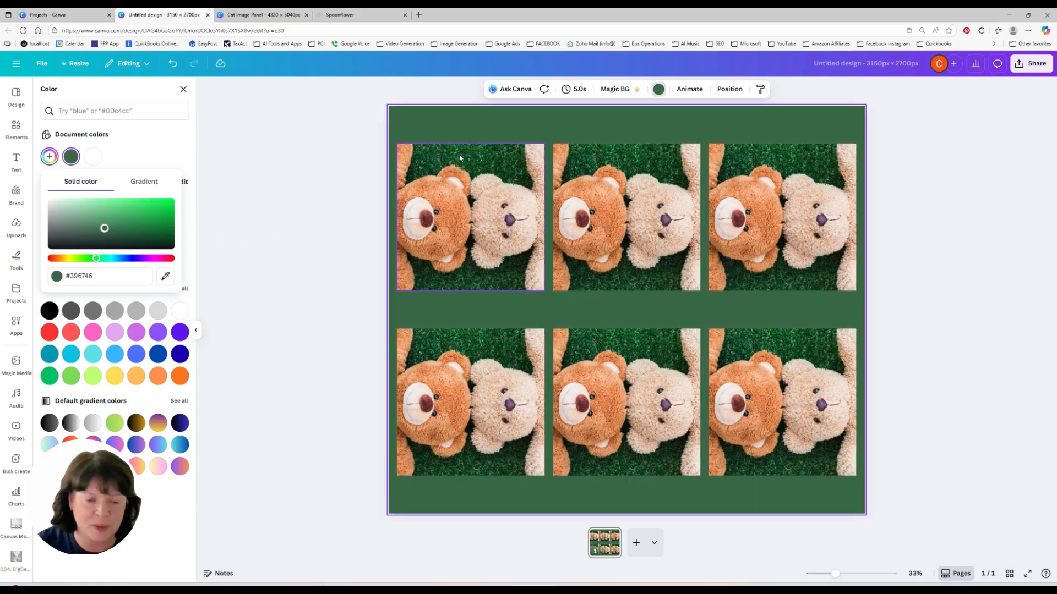
{"action": "left_click", "coordinate": [347, 177]}
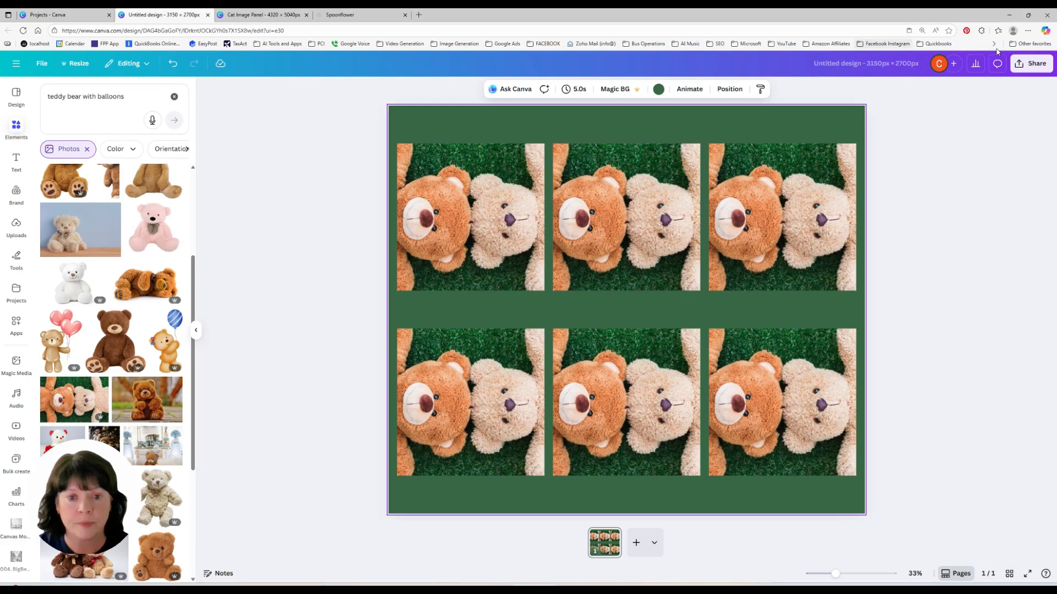
Download the finished panel as a PNG at its original 3,150 × 2,700 px size.
{"action": "left_click", "coordinate": [1034, 63]}
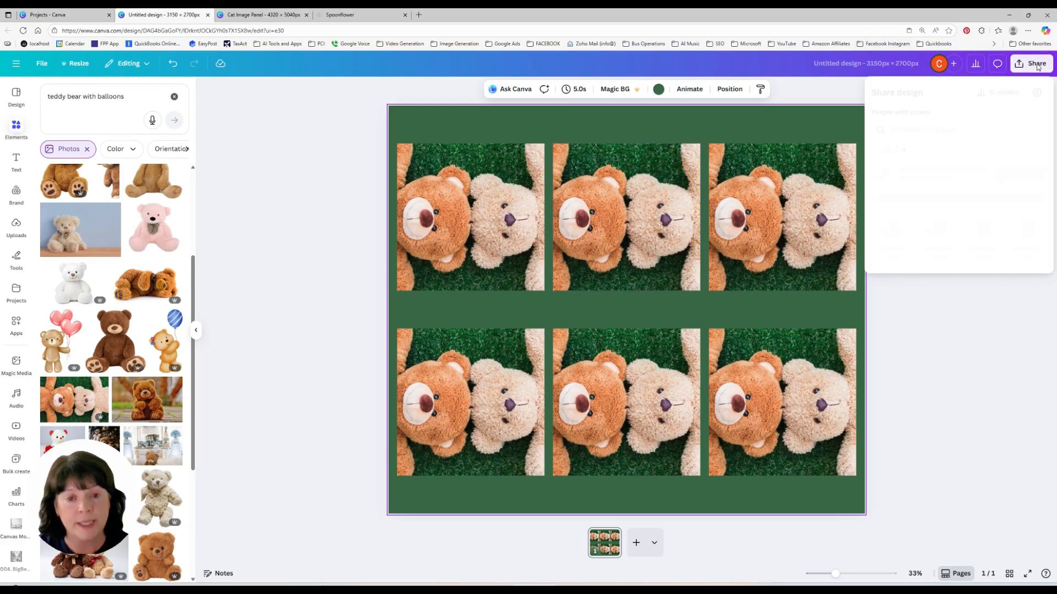
{"action": "left_click", "coordinate": [893, 259]}
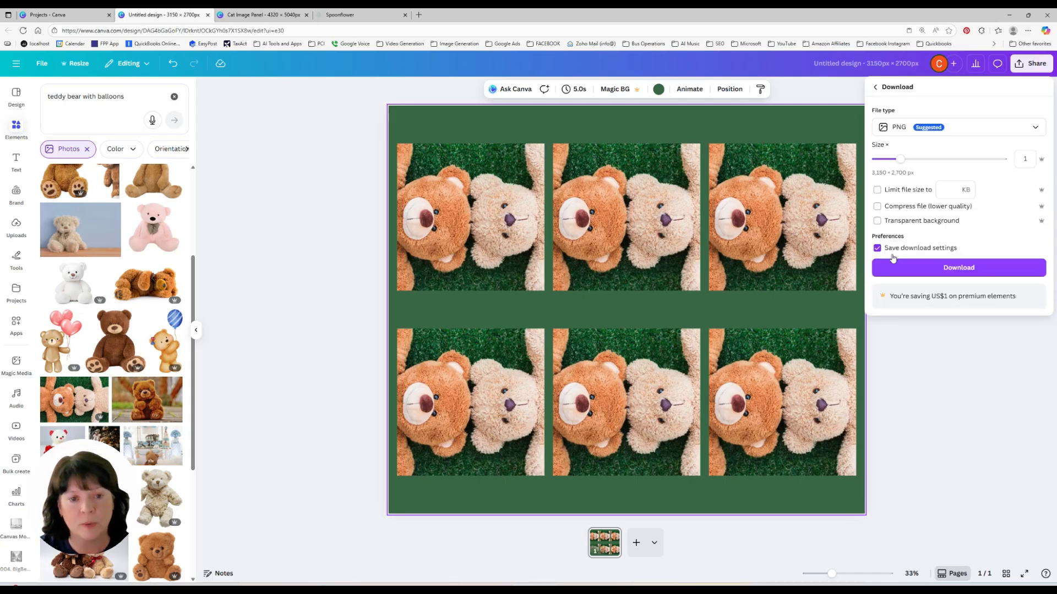
{"action": "left_click", "coordinate": [931, 269]}
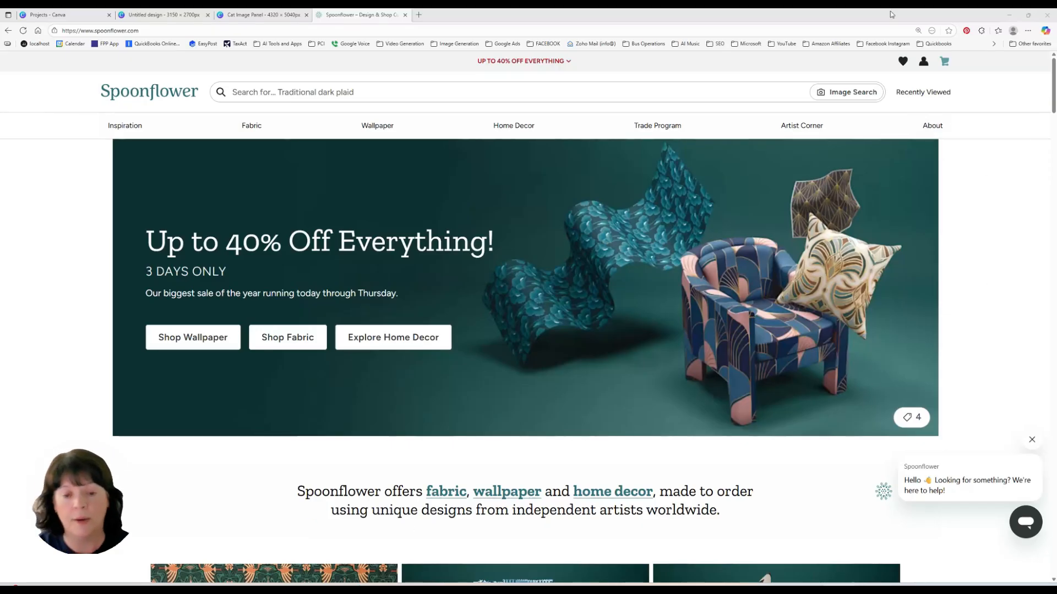
Switch to Spoonflower, upload the design file "Untitled design (1).png" and agree to the terms of service.
{"action": "left_click", "coordinate": [921, 65]}
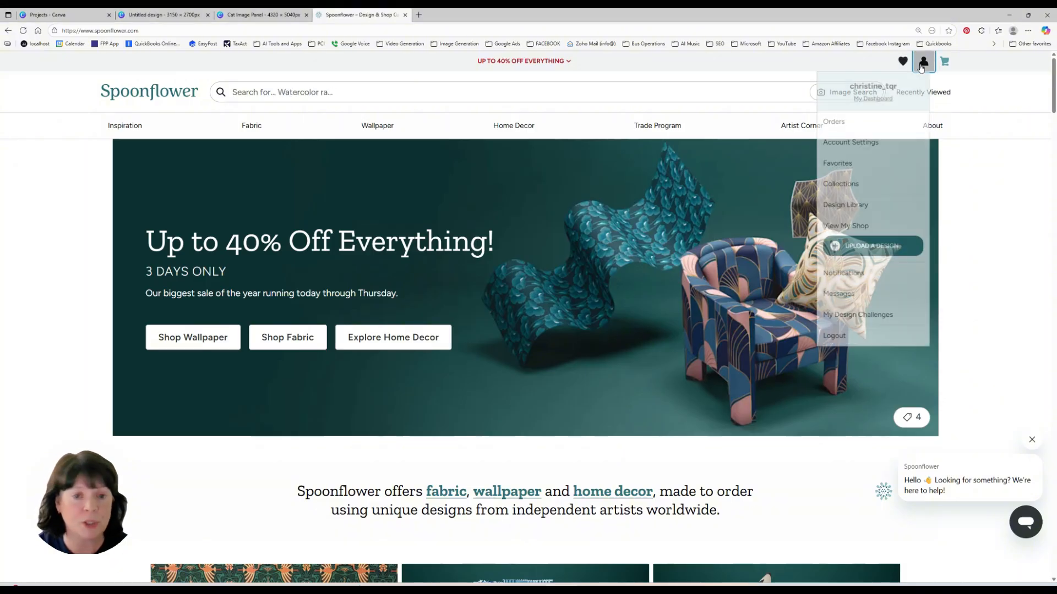
{"action": "left_click", "coordinate": [878, 250]}
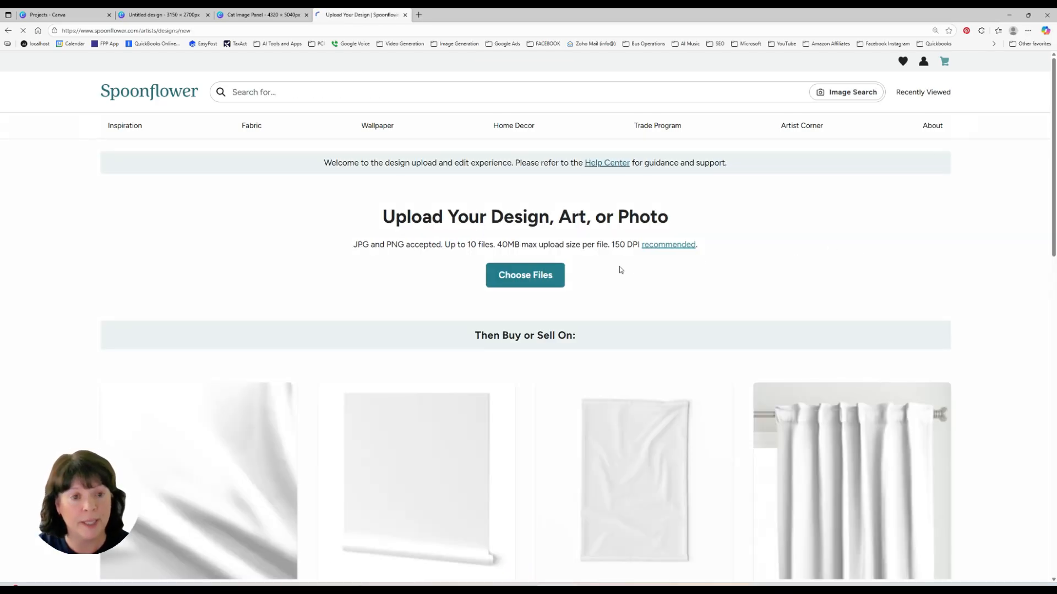
{"action": "left_click", "coordinate": [514, 277]}
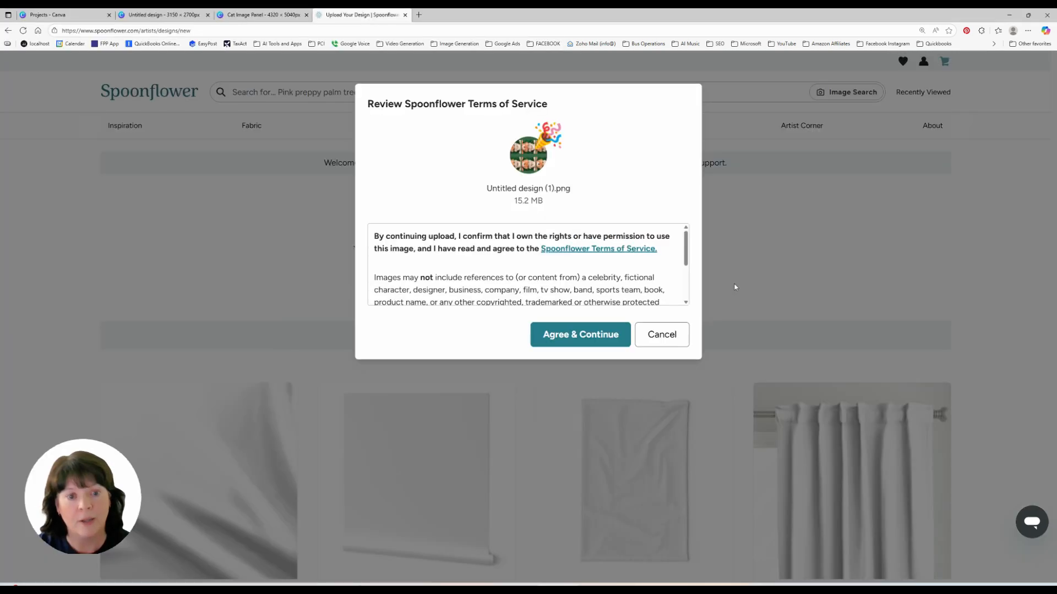
{"action": "scroll", "coordinate": [572, 301], "scroll_direction": "down", "scroll_amount": 3}
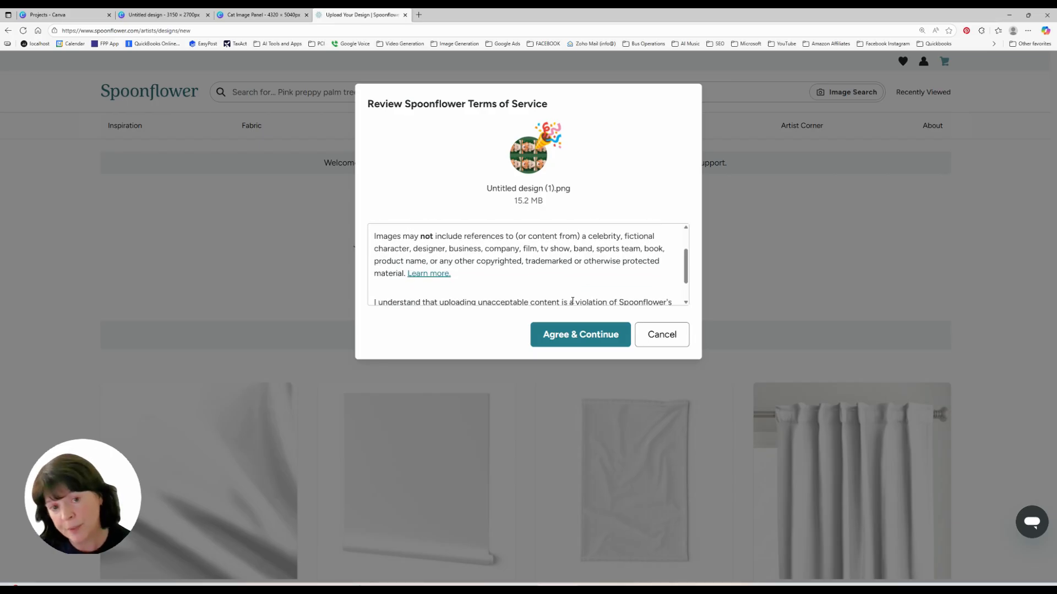
{"action": "left_click", "coordinate": [593, 338]}
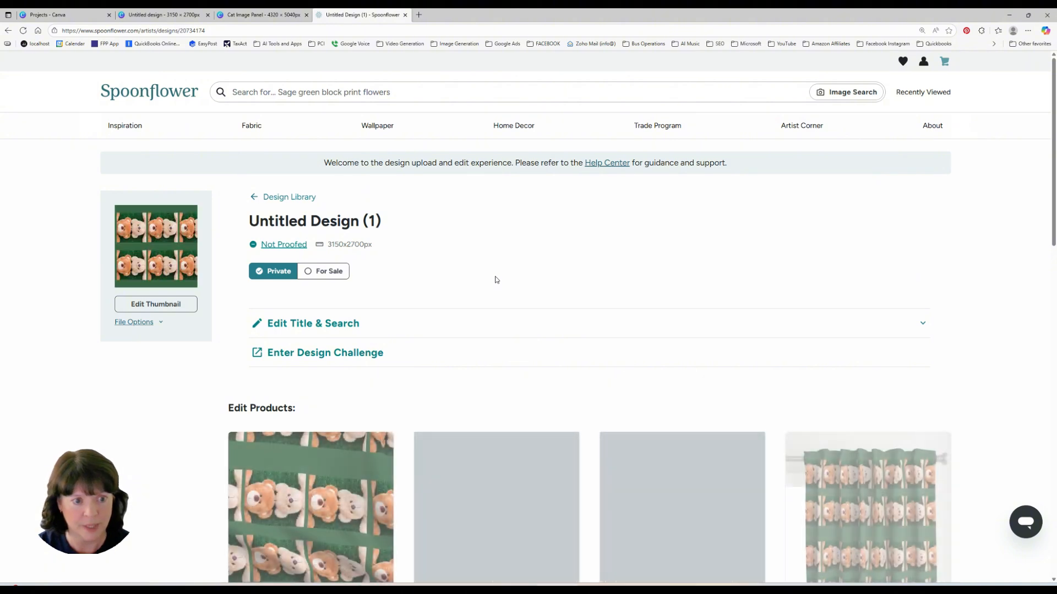
Open the fabric purchase page for the uploaded design and choose the Fat Quarter size.
{"action": "scroll", "coordinate": [486, 313], "scroll_direction": "down", "scroll_amount": 2}
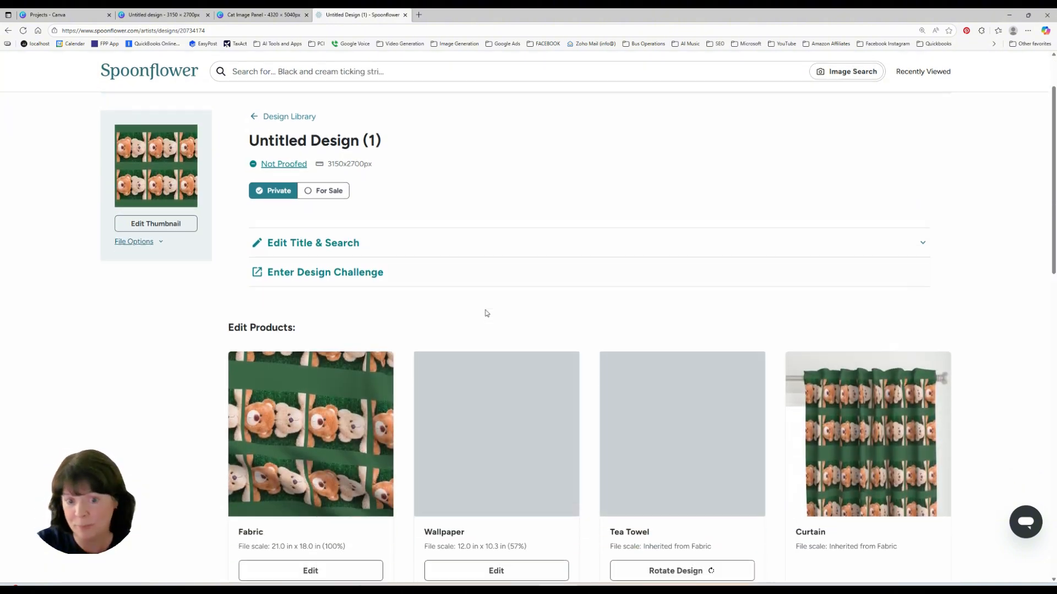
{"action": "scroll", "coordinate": [487, 313], "scroll_direction": "down", "scroll_amount": 5}
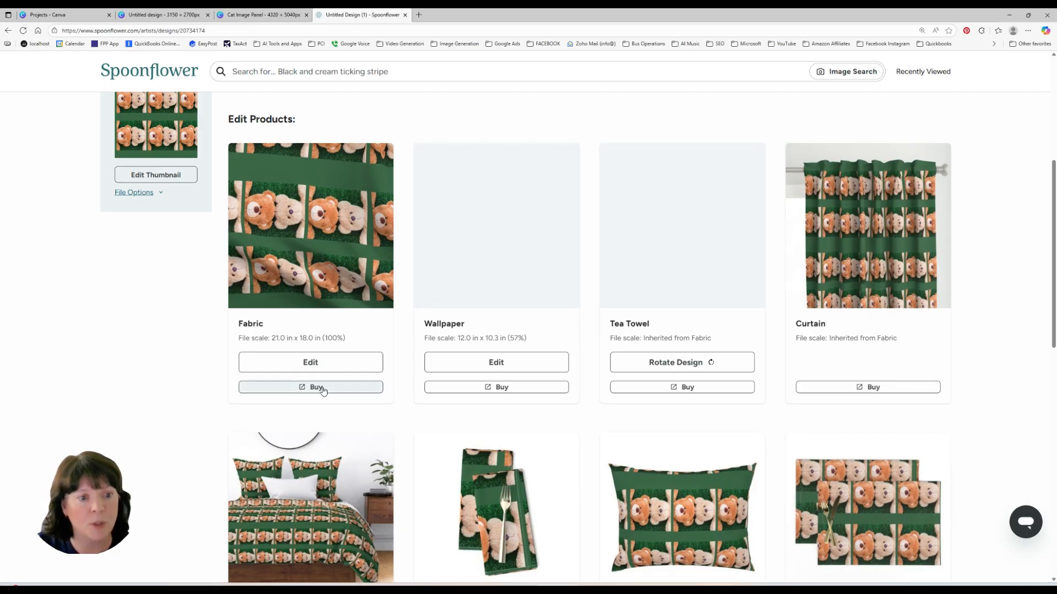
{"action": "left_click", "coordinate": [323, 390]}
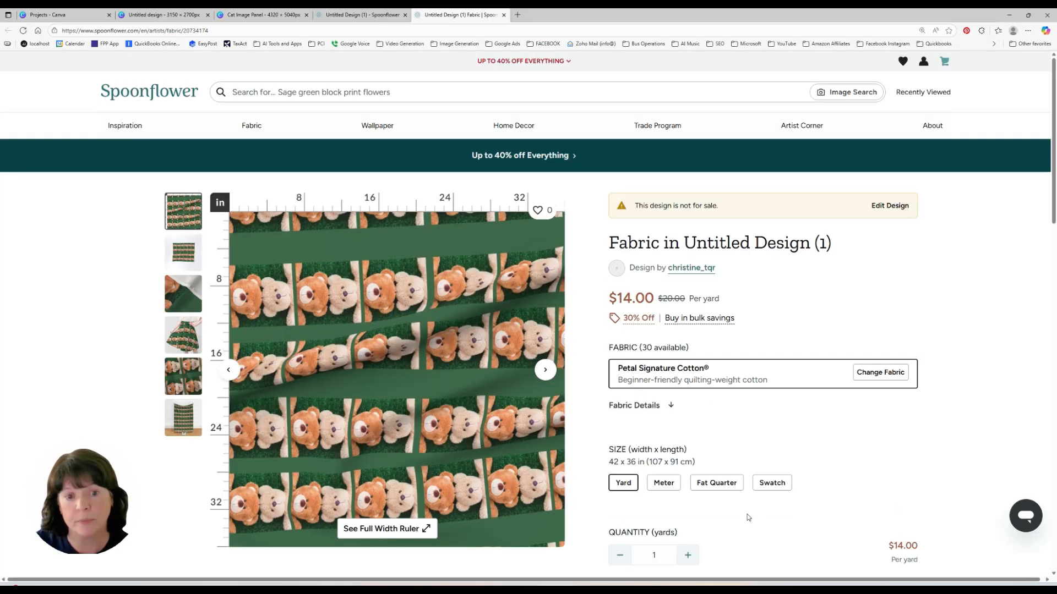
{"action": "left_click", "coordinate": [717, 483]}
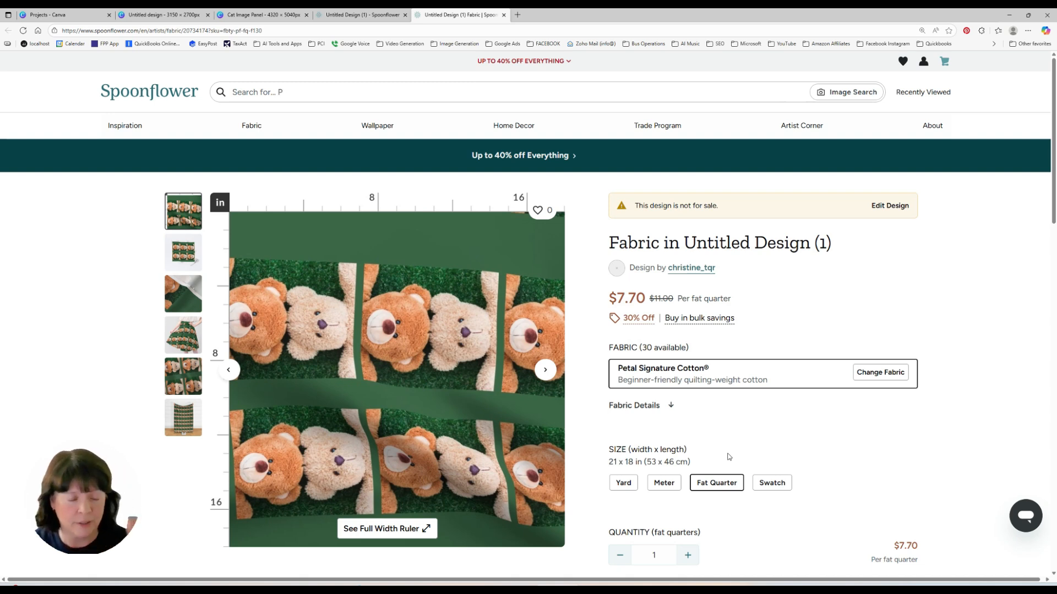
Inspect the fat quarter with the full width ruler, close that view and show the flat mockup with scissors.
{"action": "left_click", "coordinate": [387, 529]}
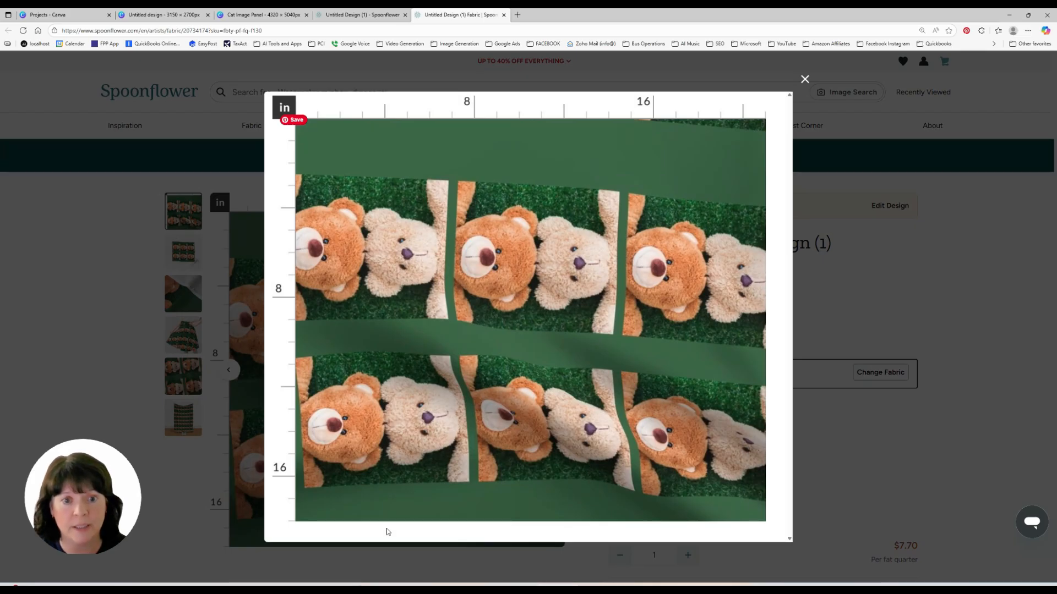
{"action": "left_click", "coordinate": [58, 351]}
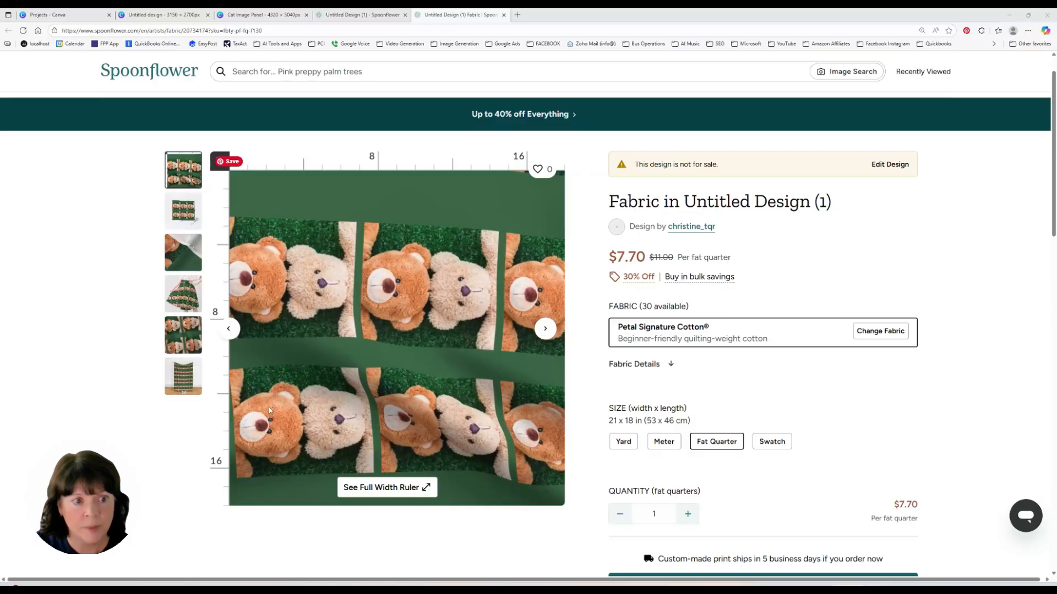
{"action": "left_click", "coordinate": [179, 214]}
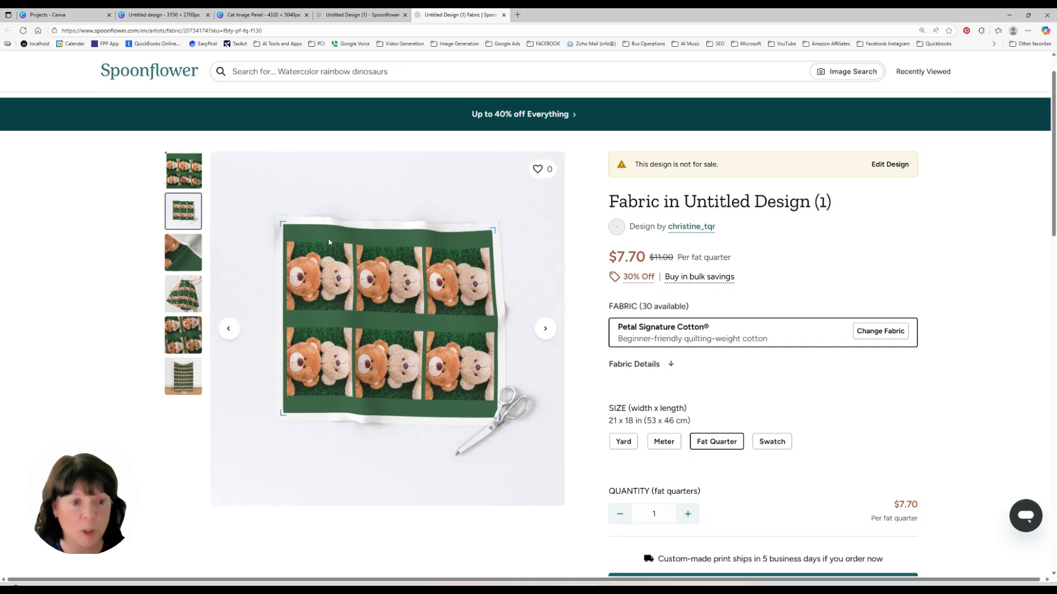
Add one fat quarter of the design on Petal Signature Cotton to the cart.
{"action": "scroll", "coordinate": [795, 405], "scroll_direction": "down", "scroll_amount": 3}
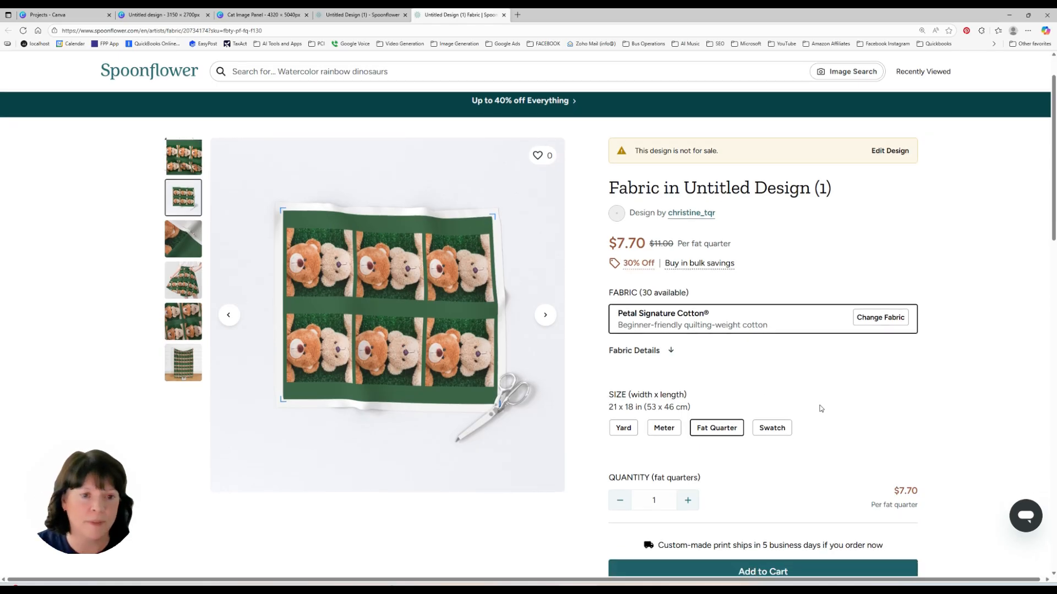
{"action": "left_click", "coordinate": [764, 423]}
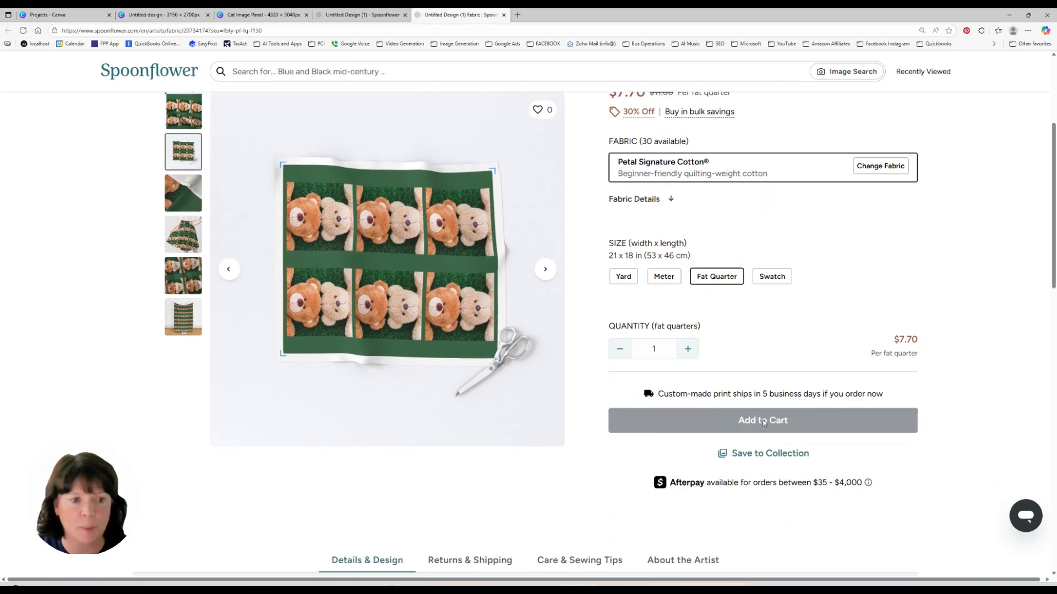
{"action": "scroll", "coordinate": [764, 421], "scroll_direction": "up", "scroll_amount": 4}
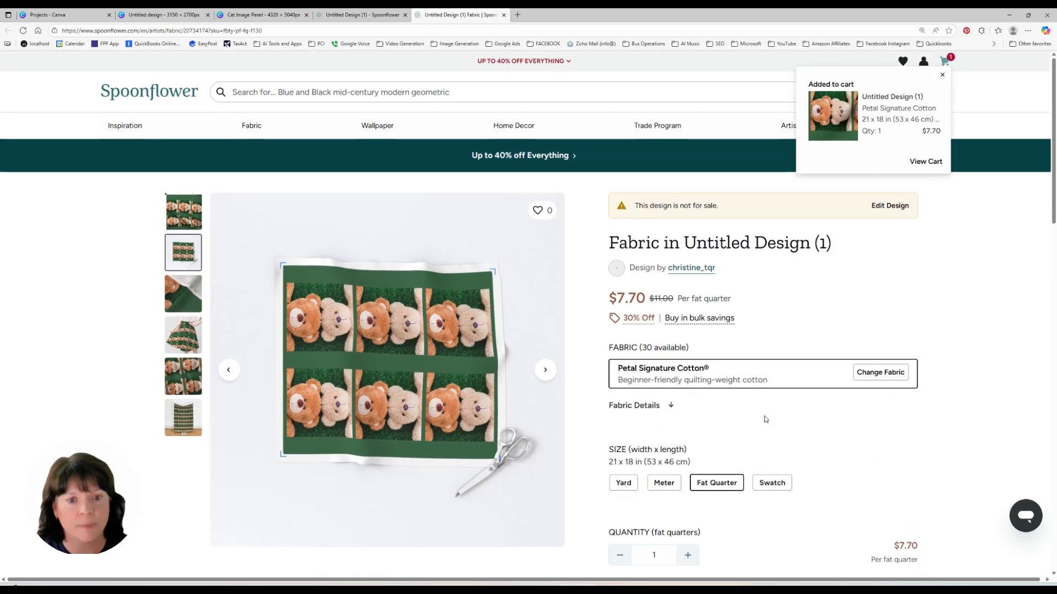